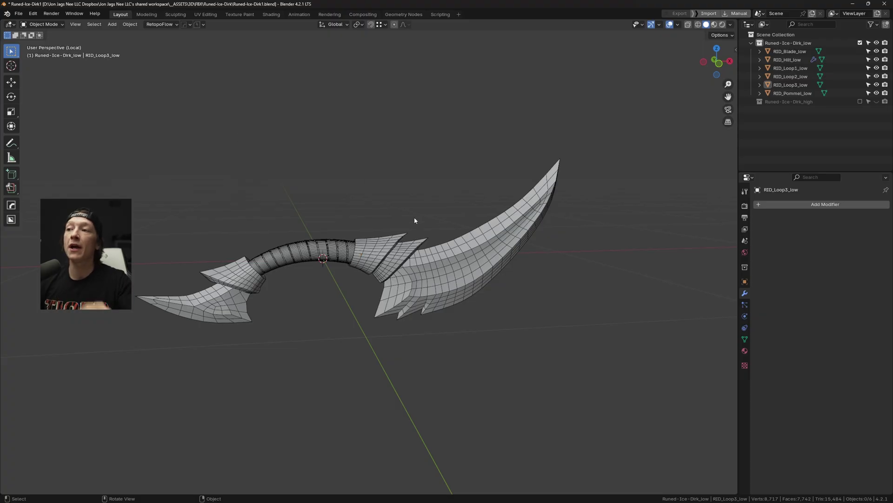
Open the RID_Blade_low object in Edit Mode and select all of its vertices using vertex selection.
{"action": "middle_click_drag", "start_coordinate": [415, 220], "coordinate": [398, 245]}
{"action": "left_click", "coordinate": [428, 247]}
{"action": "scroll", "coordinate": [423, 232], "scroll_direction": "up", "scroll_amount": 4}
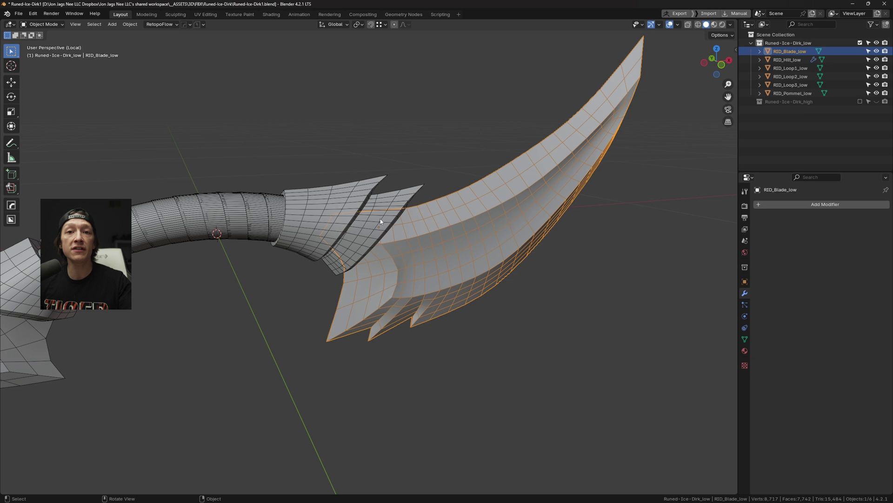
{"action": "middle_click_drag", "start_coordinate": [380, 222], "coordinate": [382, 207]}
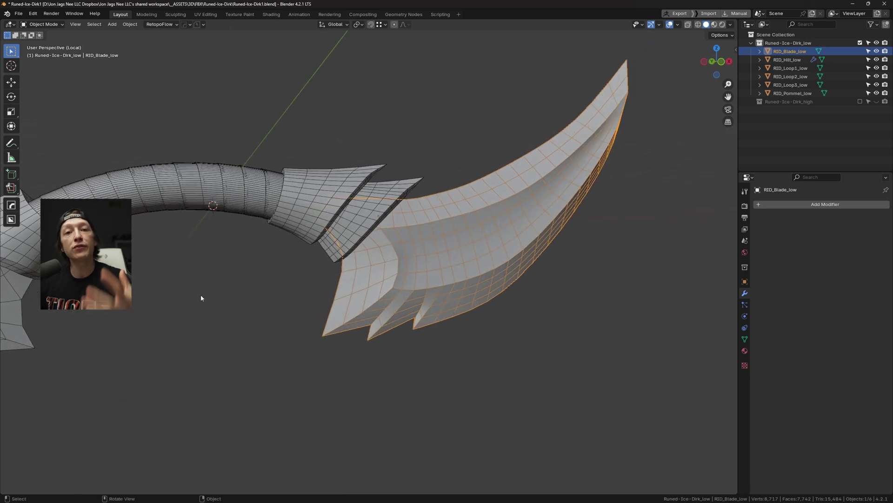
{"action": "middle_click_drag", "start_coordinate": [235, 286], "coordinate": [411, 244]}
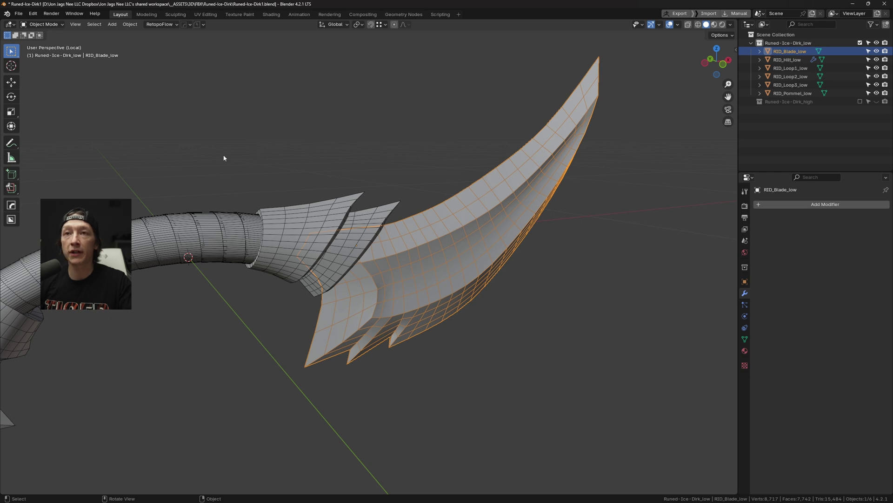
{"action": "left_click", "coordinate": [44, 24]}
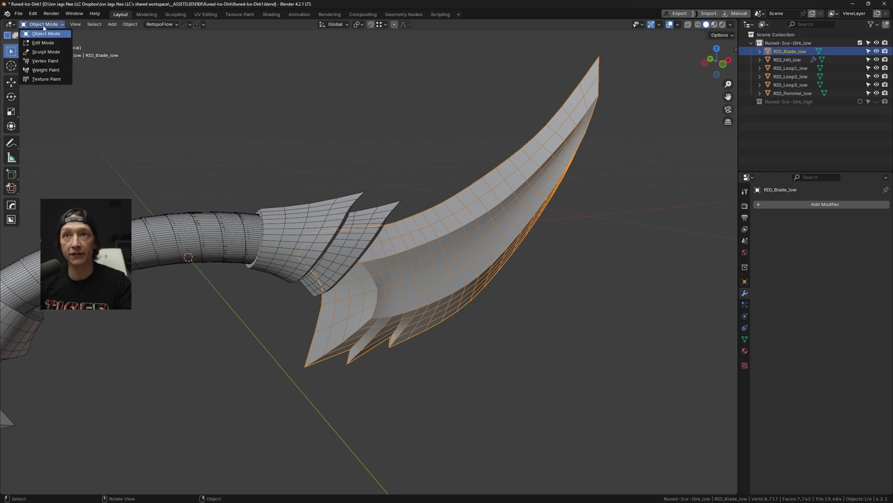
{"action": "left_click", "coordinate": [42, 42]}
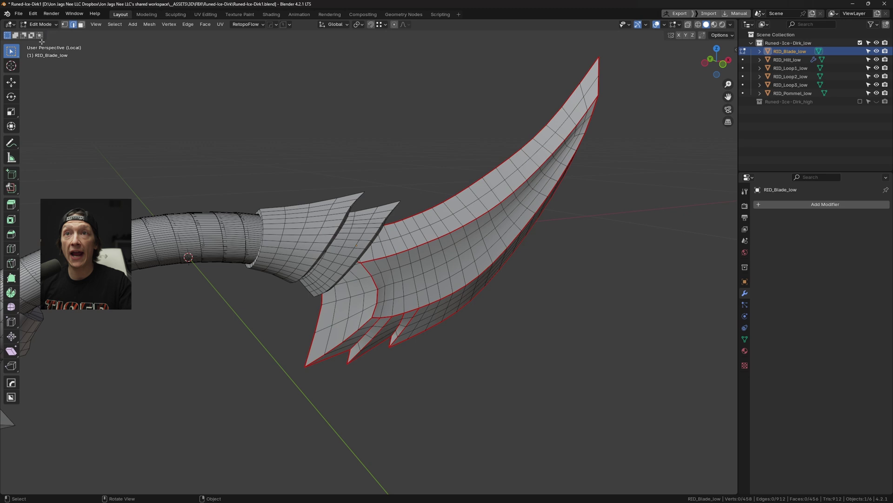
{"action": "middle_click_drag", "start_coordinate": [411, 236], "coordinate": [448, 237]}
{"action": "left_click", "coordinate": [64, 26]}
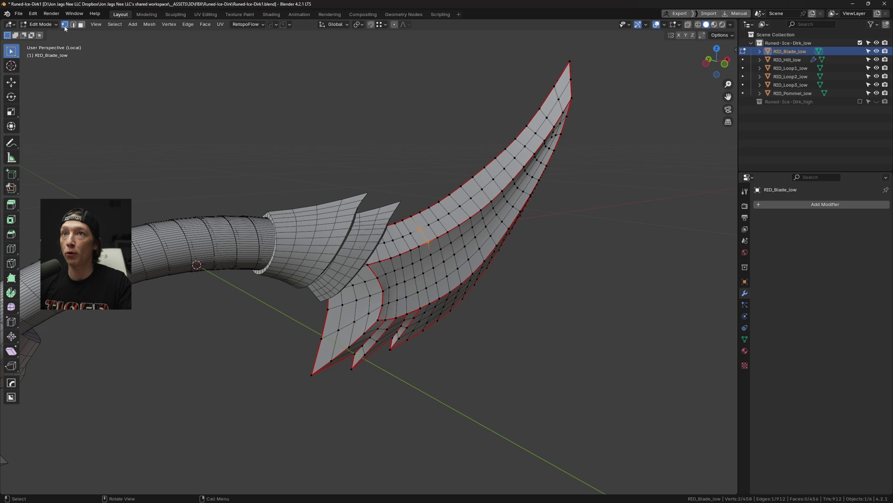
{"action": "key", "text": "a"}
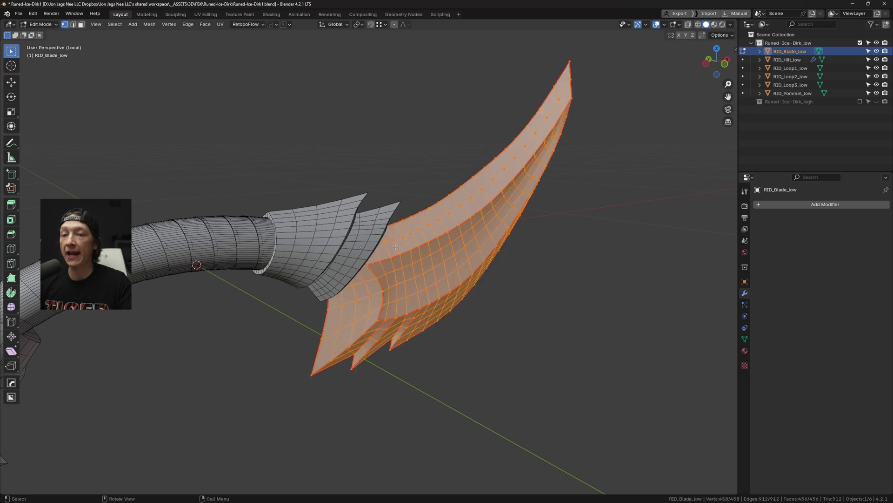
In Vertex Paint mode, set the brush colour to blue (hue 0.685, saturation 1, value 1) and fill the blade's vertex colours with it.
{"action": "left_click", "coordinate": [41, 24]}
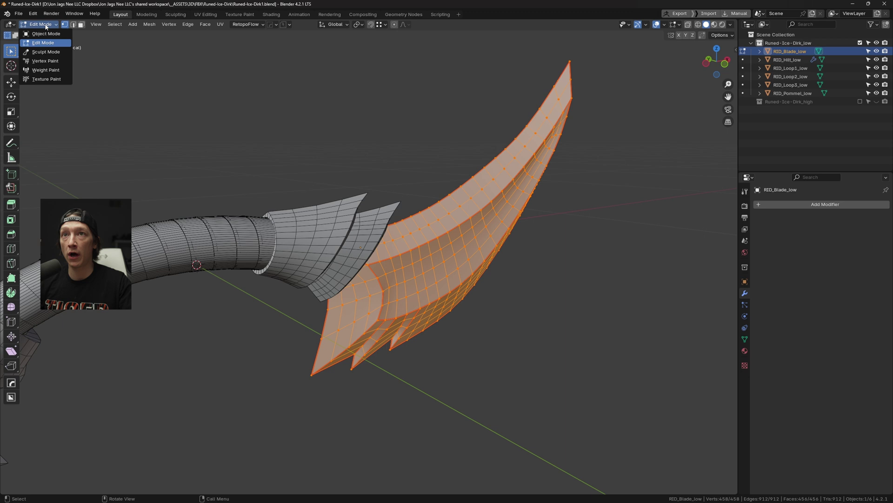
{"action": "left_click", "coordinate": [41, 61]}
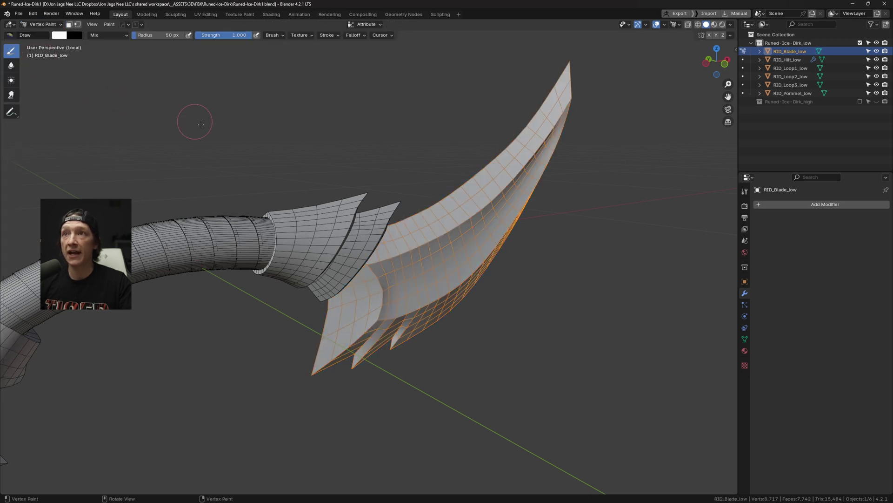
{"action": "left_click", "coordinate": [56, 36]}
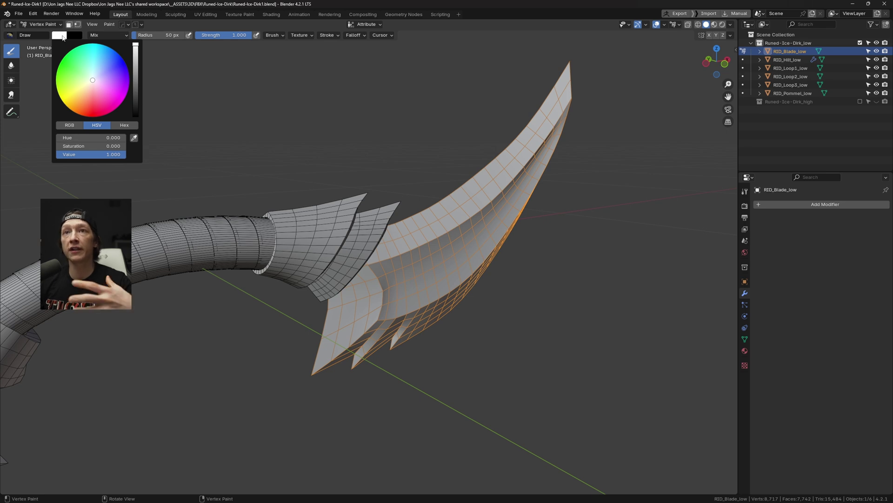
{"action": "left_click", "coordinate": [122, 68]}
{"action": "left_click_drag", "start_coordinate": [122, 68], "coordinate": [126, 66]}
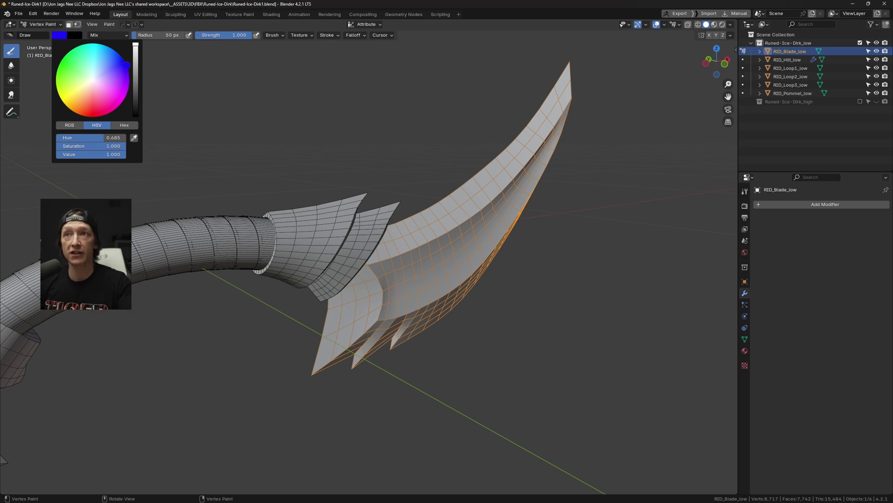
{"action": "left_click", "coordinate": [109, 25]}
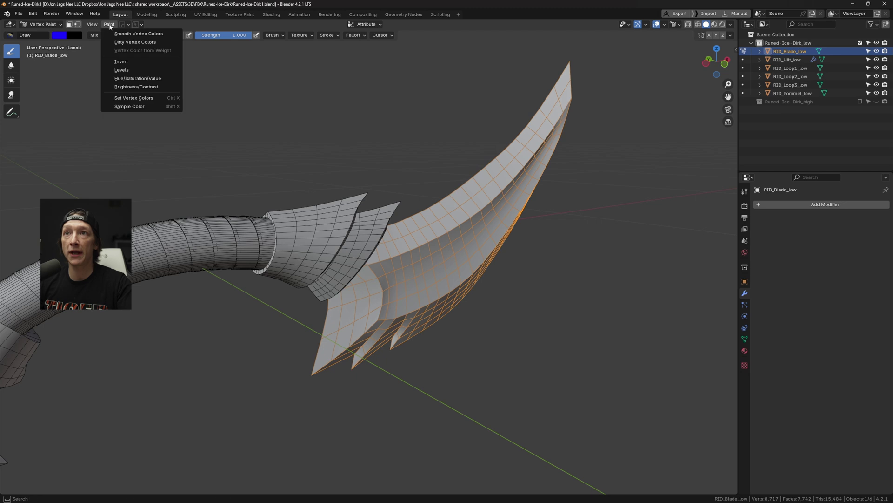
{"action": "left_click", "coordinate": [134, 98]}
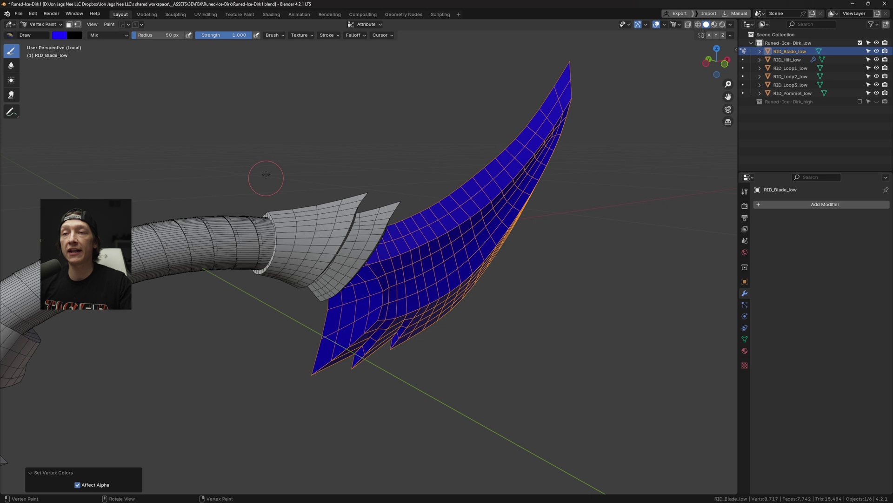
Turn on vertex selection masking for painting the blade and return to Object Mode.
{"action": "left_click", "coordinate": [77, 24]}
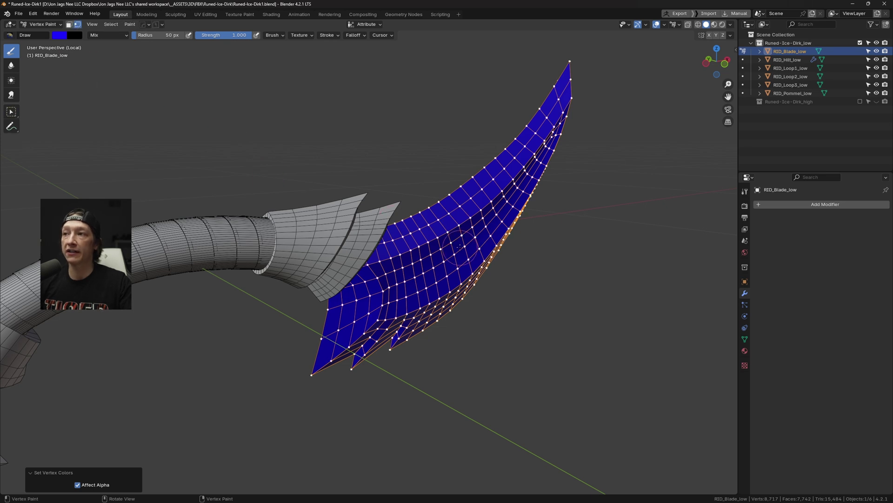
{"action": "middle_click_drag", "start_coordinate": [461, 247], "coordinate": [426, 249]}
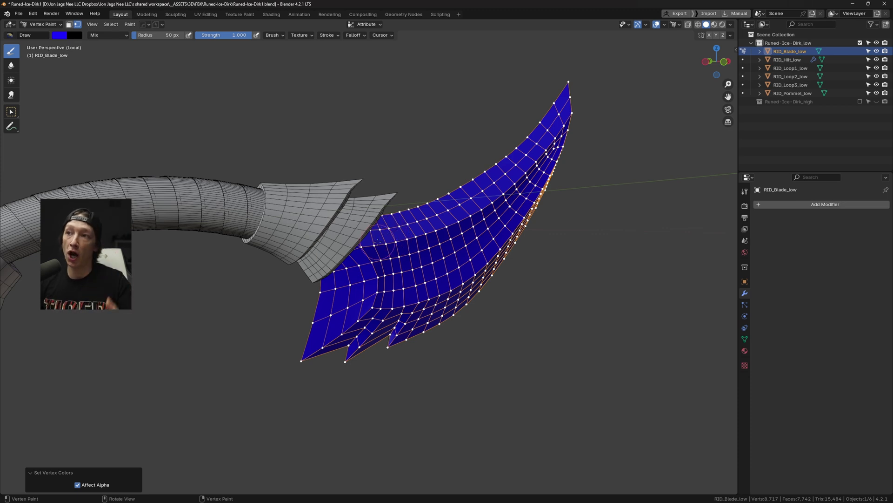
{"action": "left_click", "coordinate": [42, 25]}
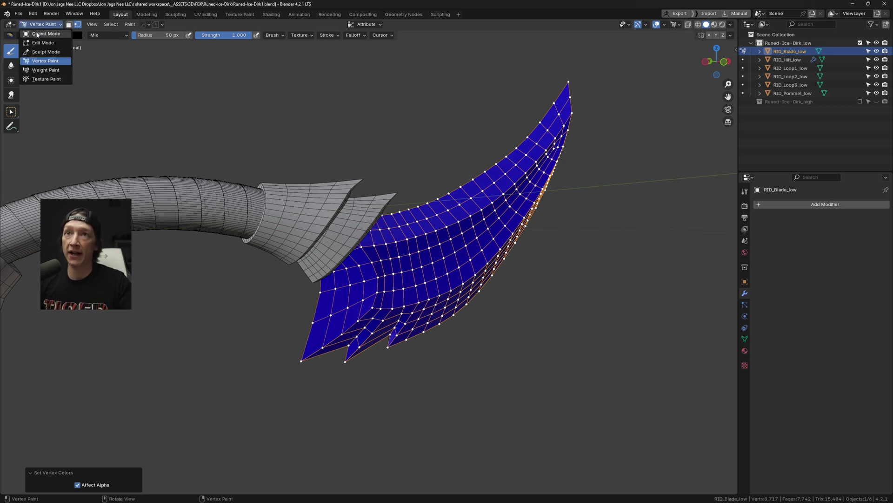
{"action": "left_click", "coordinate": [39, 34]}
Open the RID_Loop3_low collar in Edit Mode and select its entire mesh.
{"action": "left_click", "coordinate": [328, 210]}
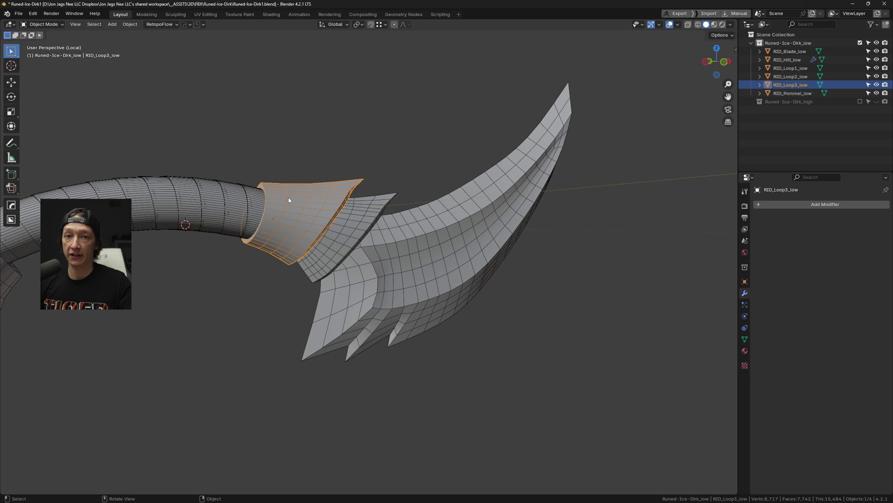
{"action": "left_click", "coordinate": [40, 25]}
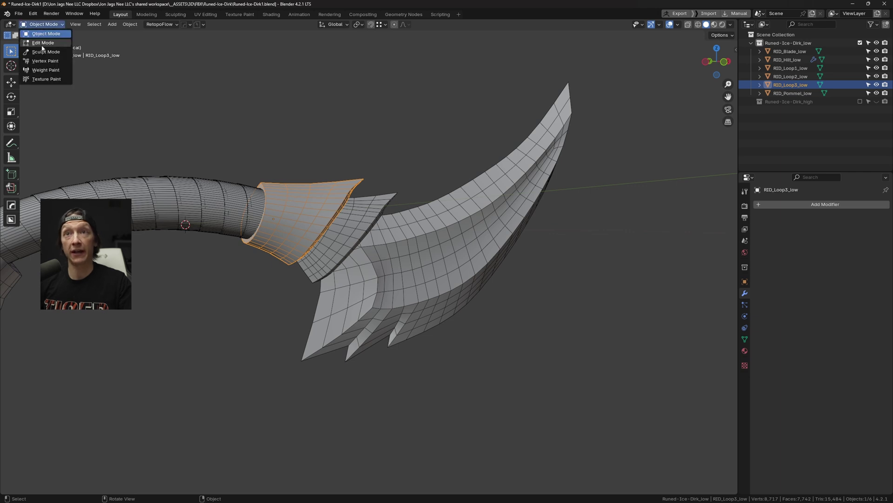
{"action": "left_click", "coordinate": [42, 46]}
{"action": "key", "text": "a"}
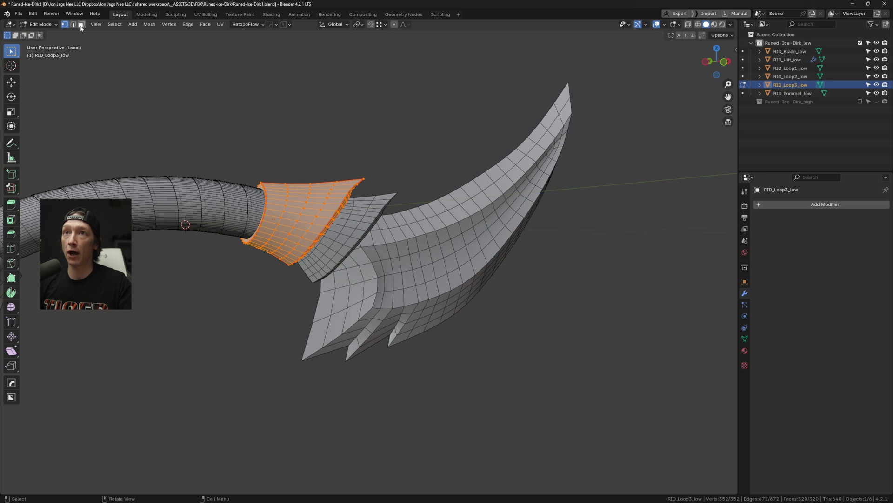
With face selection, select the seam-bounded linked faces on the outside of RID_Loop3_low, clear the selection and leave Edit Mode.
{"action": "left_click", "coordinate": [329, 201]}
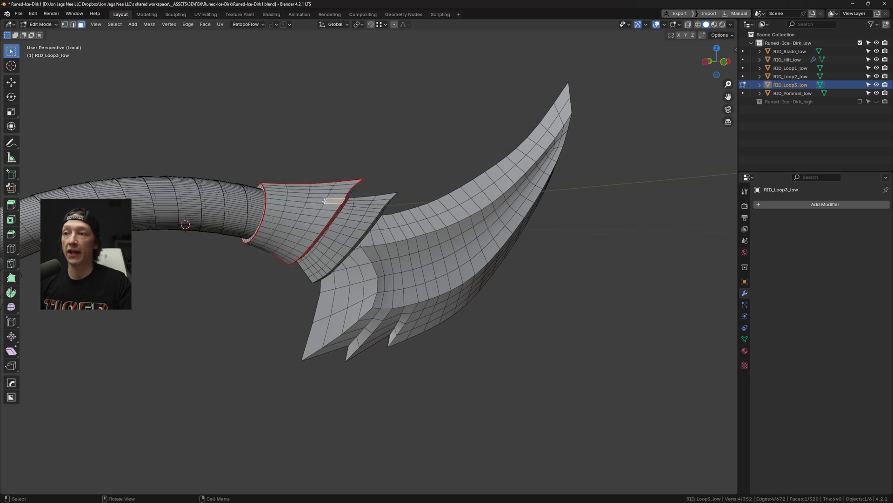
{"action": "key", "text": "ctrl+l"}
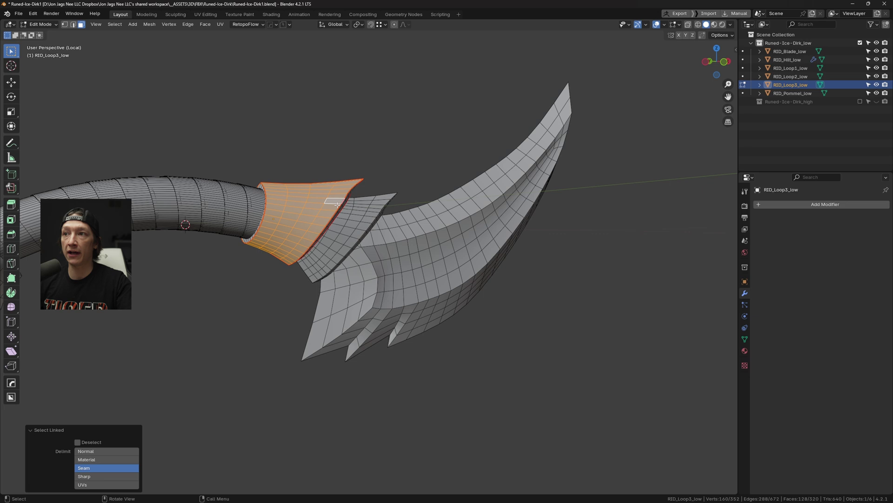
{"action": "key", "text": "alt+a"}
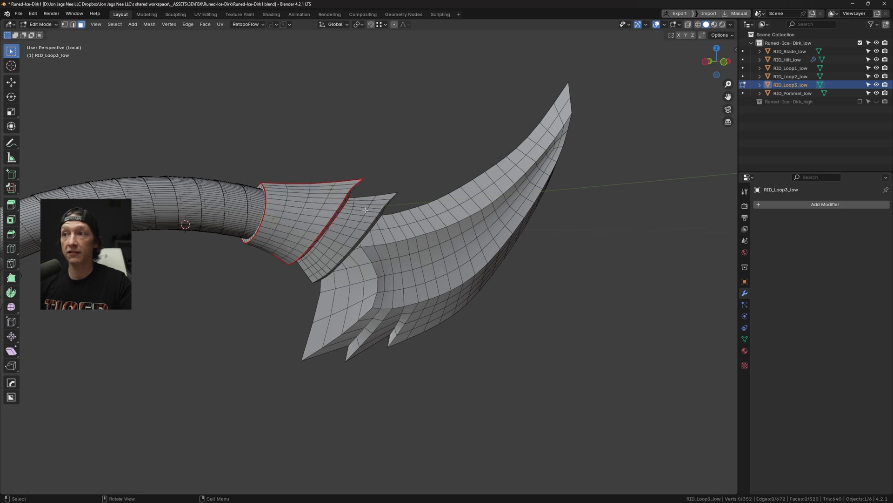
{"action": "middle_click_drag", "start_coordinate": [359, 213], "coordinate": [386, 211]}
{"action": "key", "text": "Tab"}
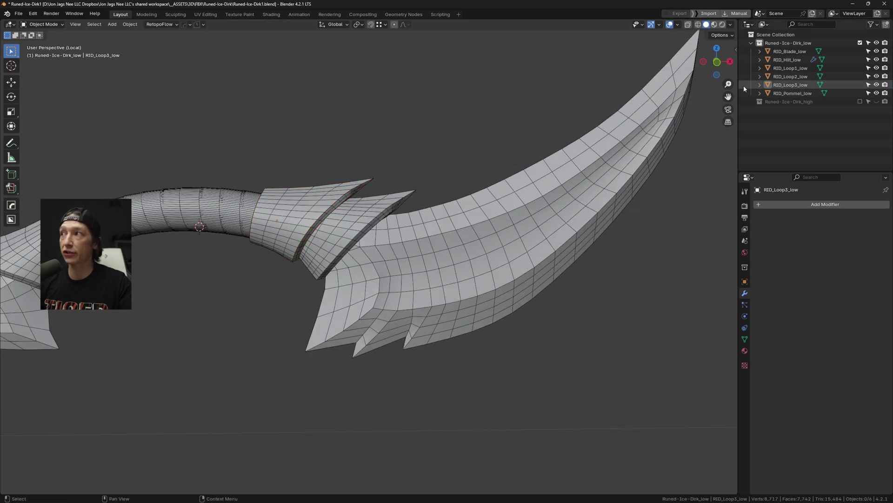
Open RID_Loop1_low, RID_Loop2_low and RID_Loop3_low together in Edit Mode and select all their vertices in X-ray view.
{"action": "left_click", "coordinate": [755, 85]}
{"action": "left_click", "coordinate": [791, 68], "text": "shift"}
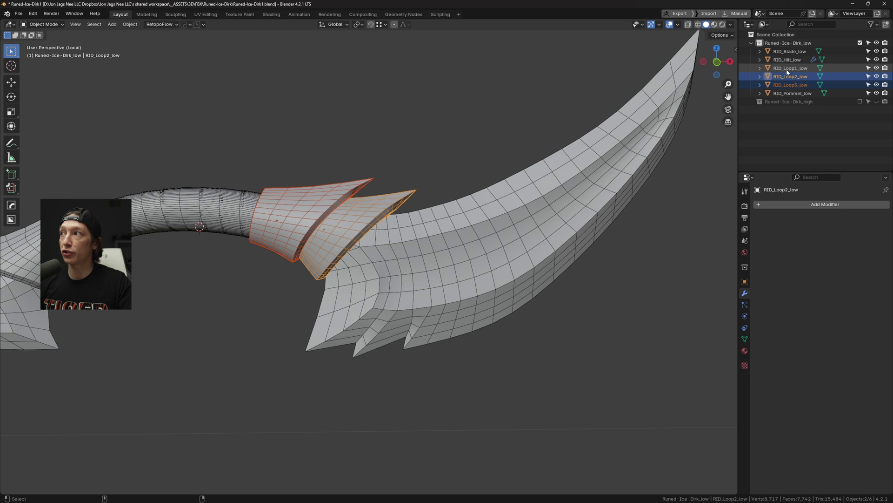
{"action": "key", "text": "ctrl+Tab"}
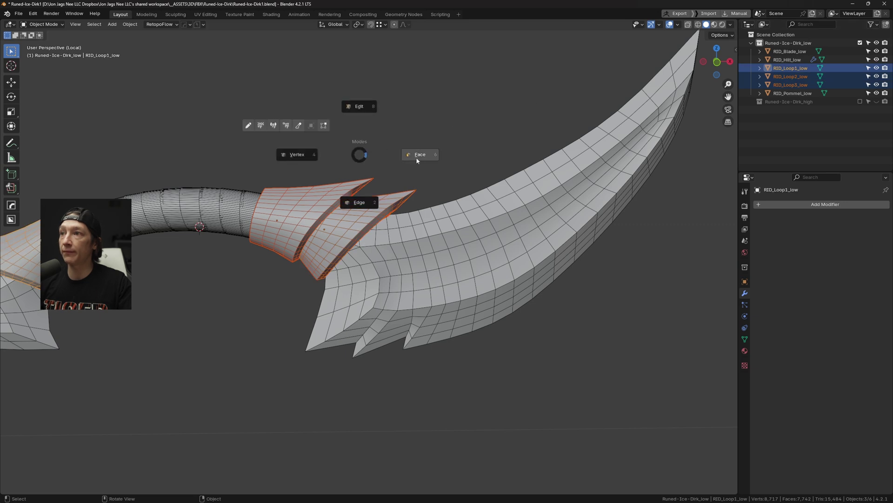
{"action": "left_click", "coordinate": [305, 158]}
{"action": "key", "text": "a"}
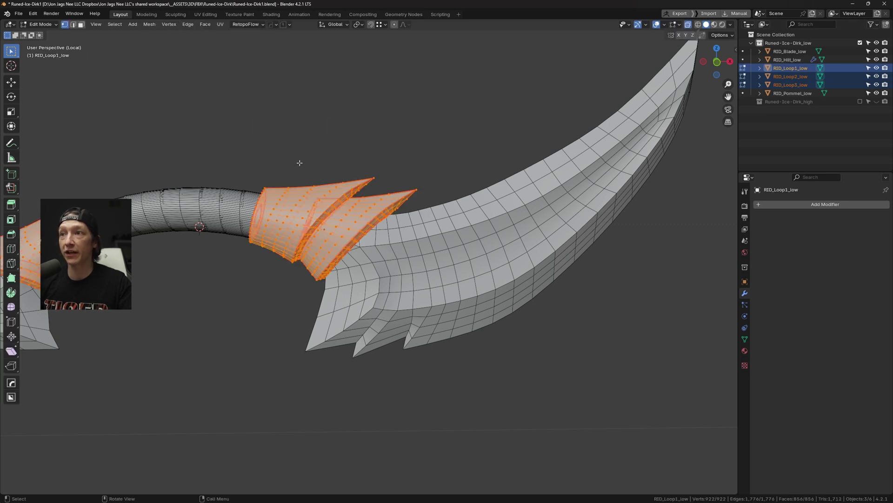
{"action": "middle_click_drag", "start_coordinate": [299, 159], "coordinate": [370, 183]}
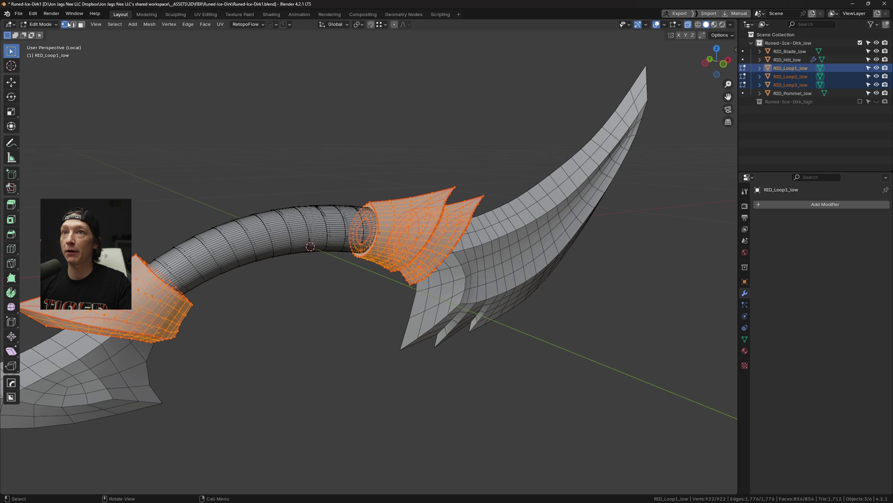
{"action": "middle_click_drag", "start_coordinate": [270, 189], "coordinate": [390, 209]}
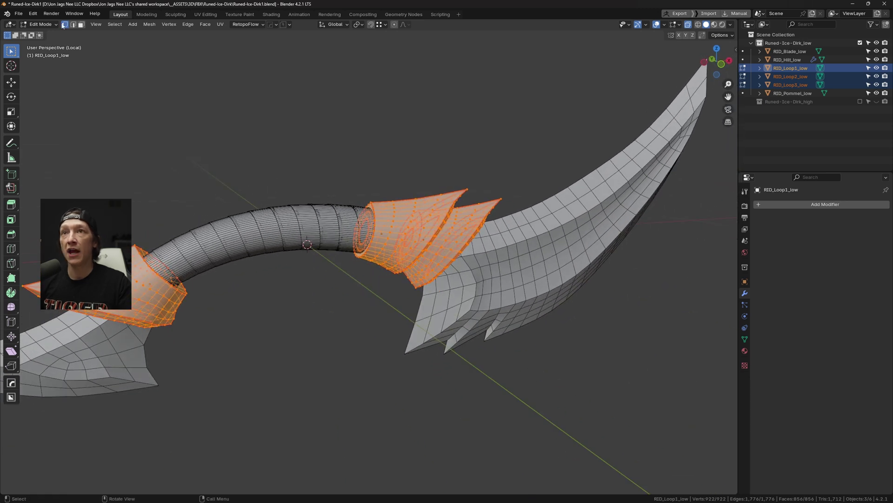
In Vertex Paint mode, set the brush colour to red (hue 0.012, saturation 1, value 1) and fill RID_Loop1_low's vertex colours with it.
{"action": "left_click", "coordinate": [44, 24]}
{"action": "left_click", "coordinate": [44, 62]}
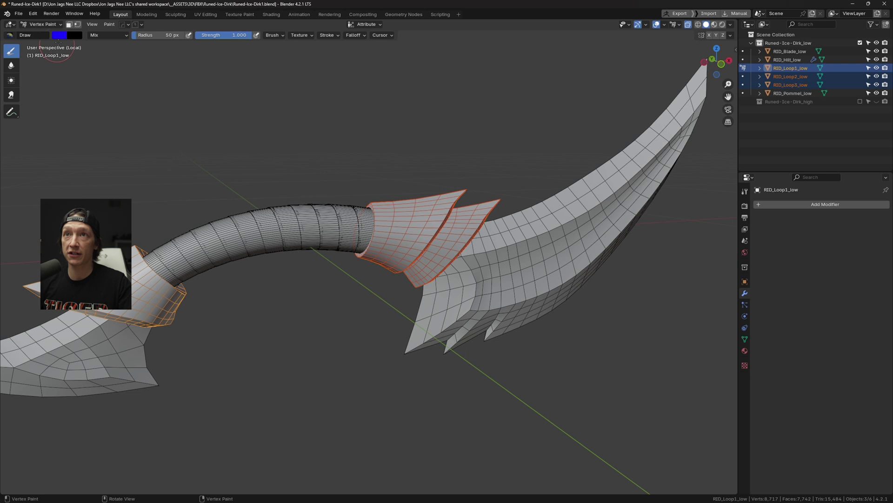
{"action": "left_click", "coordinate": [60, 35]}
{"action": "left_click", "coordinate": [89, 116]}
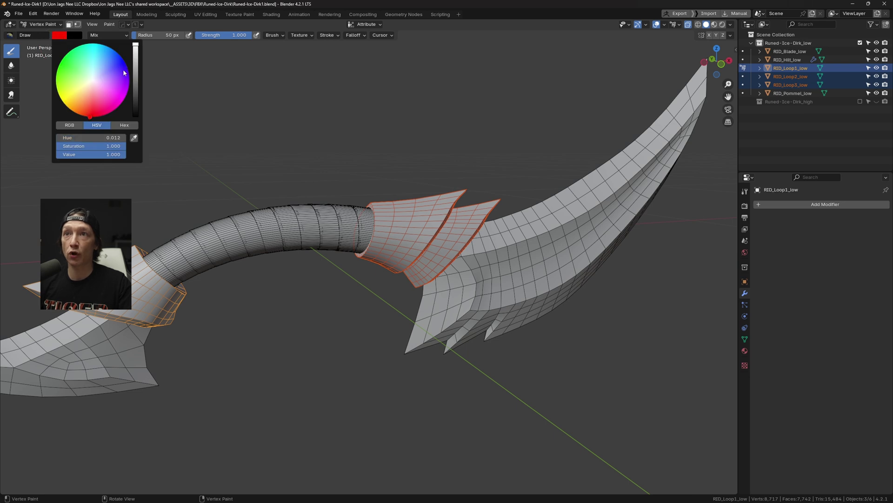
{"action": "left_click", "coordinate": [109, 25]}
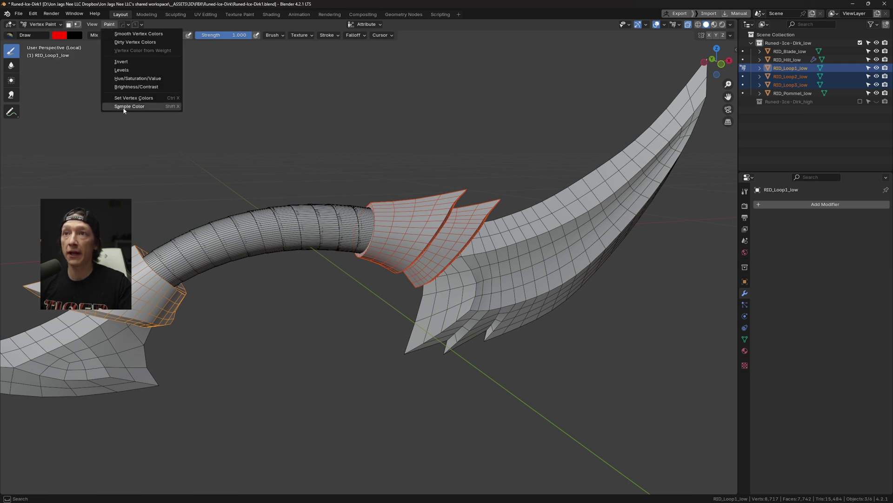
{"action": "left_click", "coordinate": [132, 98]}
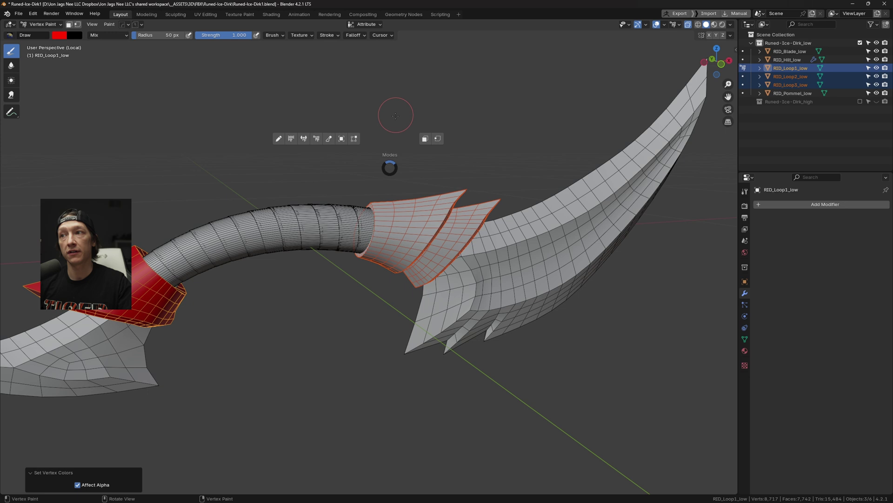
Return the three loops to Edit Mode, clear their vertex selection and exit to Object Mode.
{"action": "left_click", "coordinate": [42, 24]}
{"action": "left_click", "coordinate": [42, 44]}
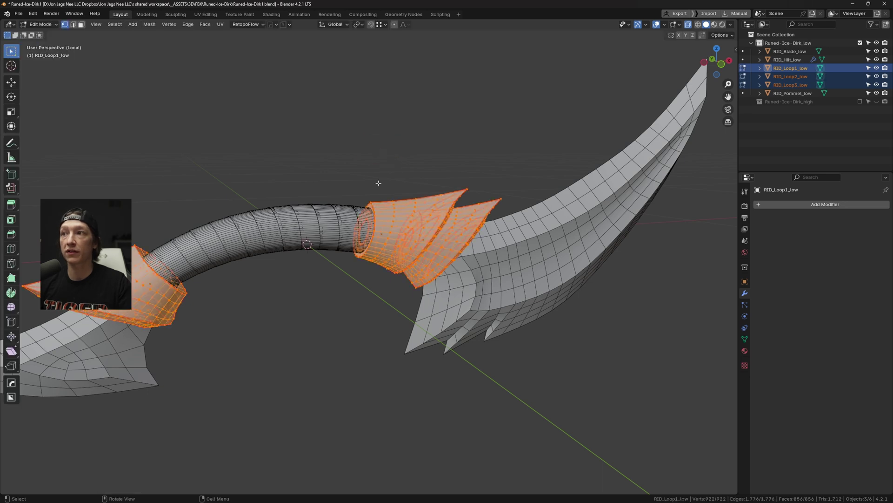
{"action": "key", "text": "alt+a"}
{"action": "key", "text": "Tab"}
Open RID_Loop3_low and RID_Loop2_low together in Edit Mode and select all their faces.
{"action": "left_click", "coordinate": [409, 203]}
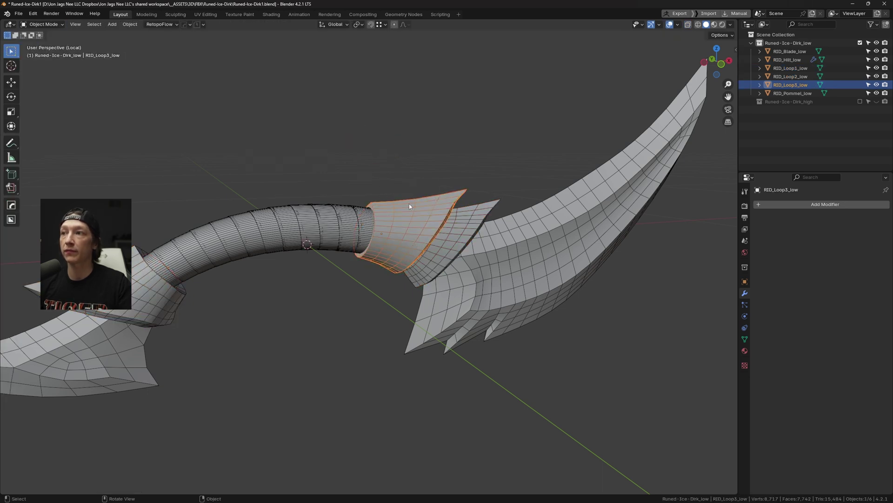
{"action": "left_click", "coordinate": [454, 232], "text": "shift"}
{"action": "key", "text": "Tab"}
{"action": "left_click", "coordinate": [529, 239]}
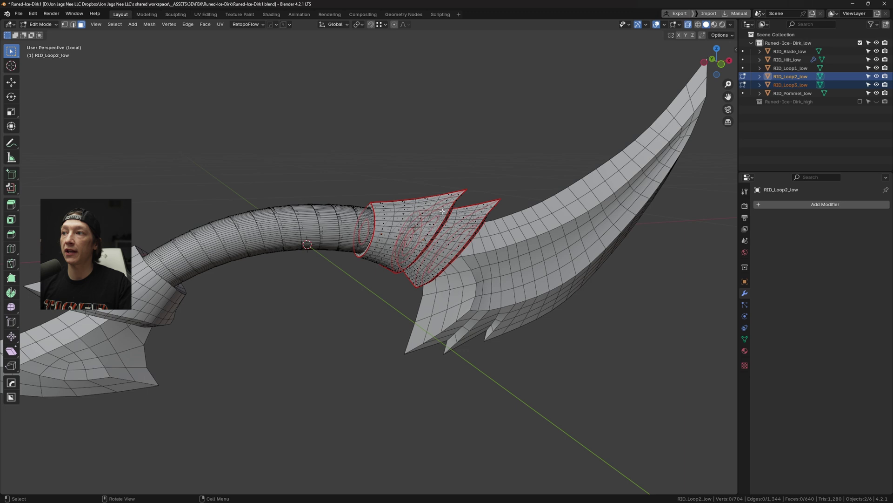
In Vertex Paint mode, fill RID_Loop2_low's vertex colours with the current red brush colour.
{"action": "left_click", "coordinate": [41, 25]}
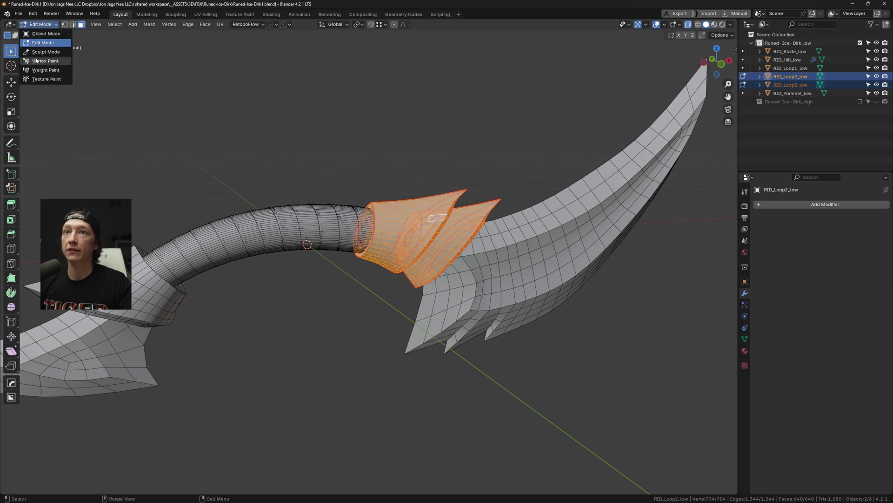
{"action": "left_click", "coordinate": [42, 61]}
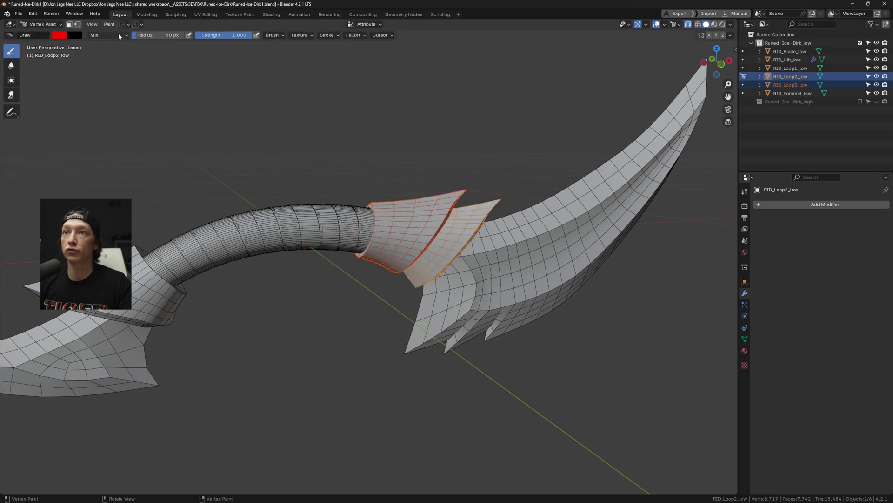
{"action": "left_click", "coordinate": [109, 25]}
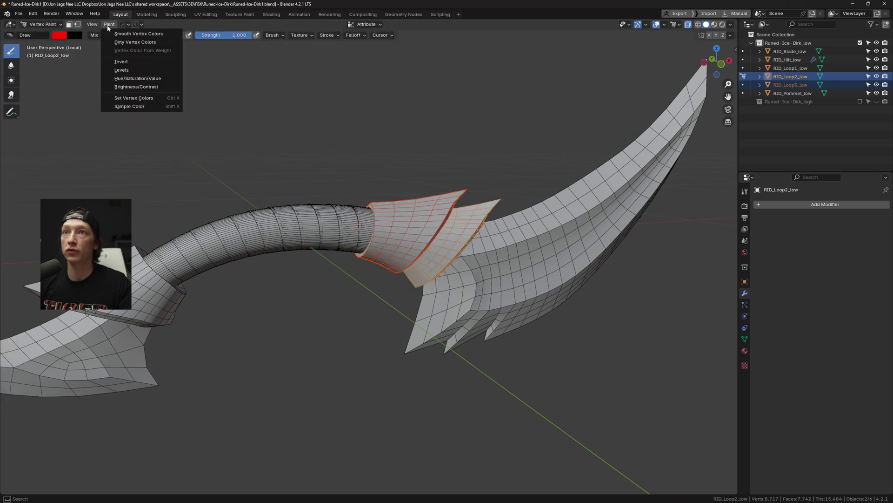
{"action": "left_click", "coordinate": [147, 98]}
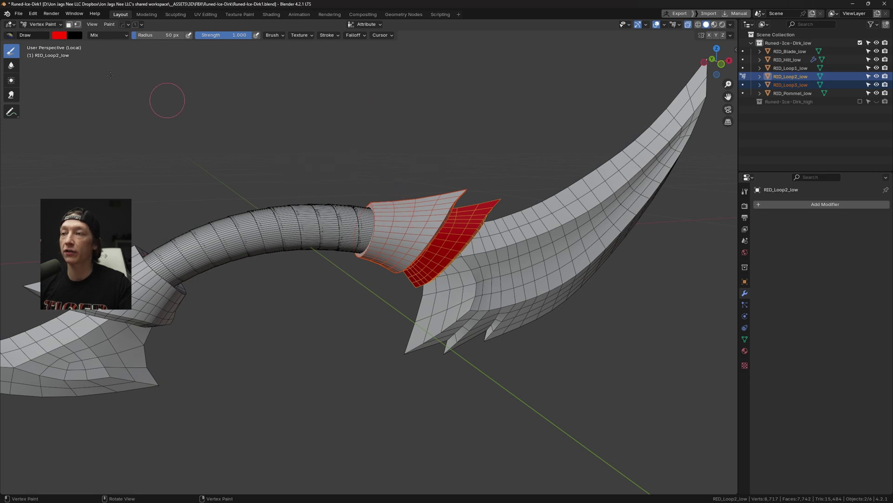
Return to Object Mode and select only RID_Loop3_low, the loop nearest the grip on the blade side.
{"action": "left_click", "coordinate": [42, 24]}
{"action": "left_click", "coordinate": [54, 32]}
{"action": "left_click", "coordinate": [405, 222]}
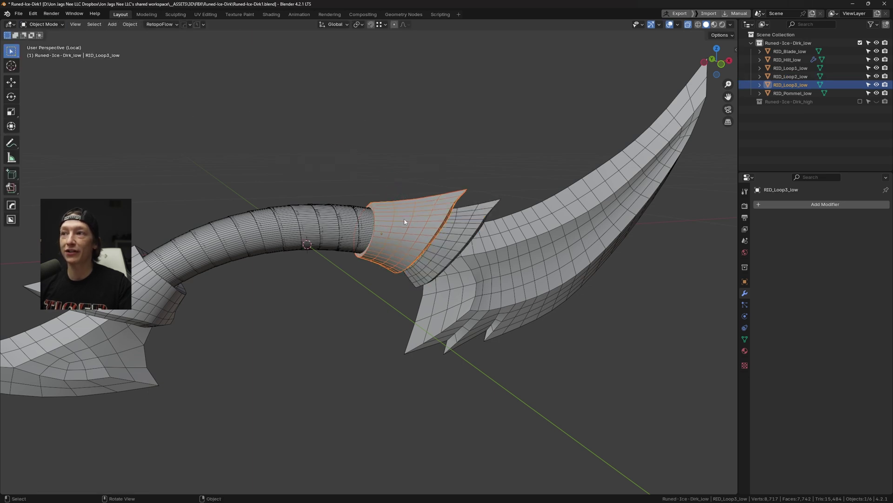
{"action": "middle_click_drag", "start_coordinate": [405, 222], "coordinate": [284, 228]}
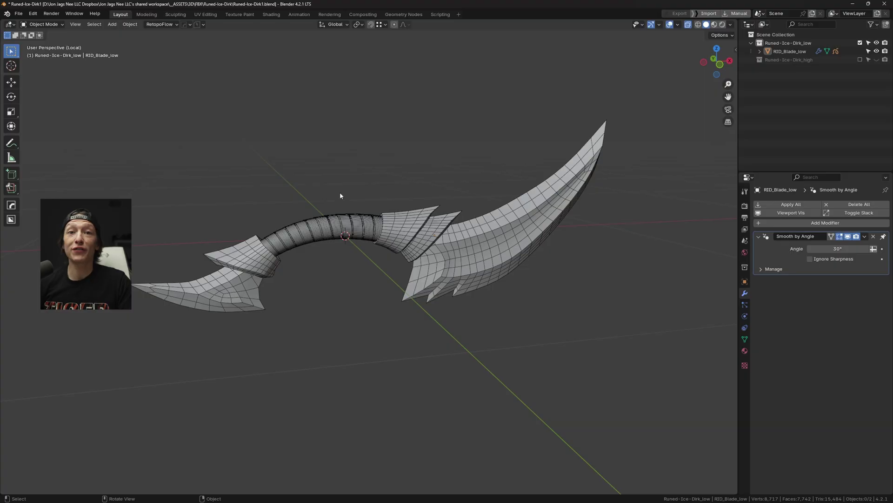
Select the joined dirk object RID_Blade_low and expand its contents in the scene hierarchy.
{"action": "middle_click_drag", "start_coordinate": [340, 195], "coordinate": [419, 219]}
{"action": "left_click", "coordinate": [785, 52]}
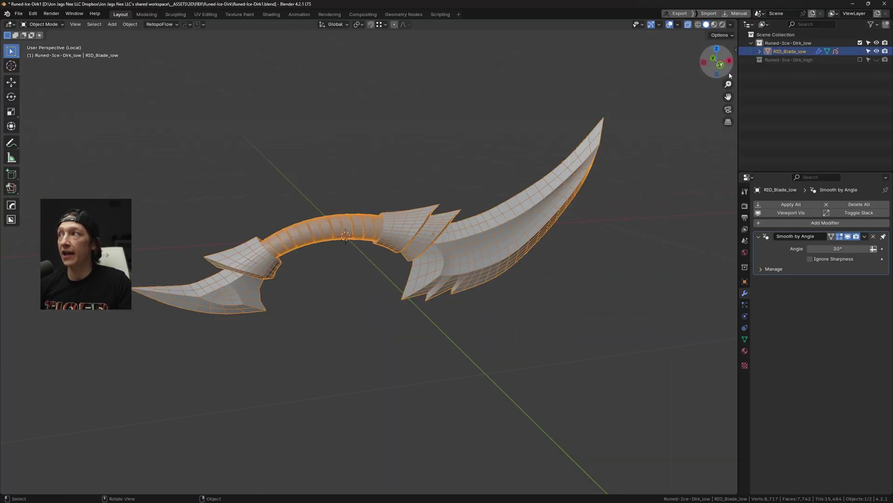
{"action": "left_click", "coordinate": [761, 52]}
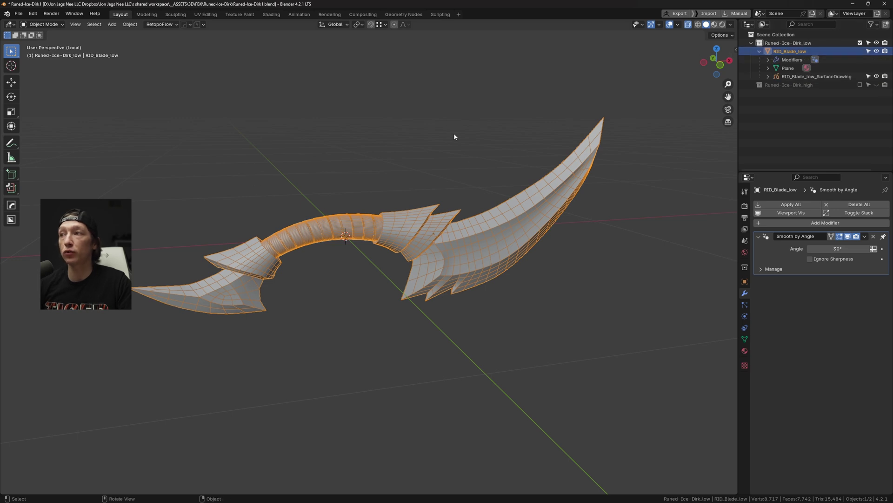
Put the joined dirk into Vertex Paint mode and examine the colours of its parts from several angles.
{"action": "middle_click_drag", "start_coordinate": [340, 168], "coordinate": [304, 210]}
{"action": "left_click", "coordinate": [44, 24]}
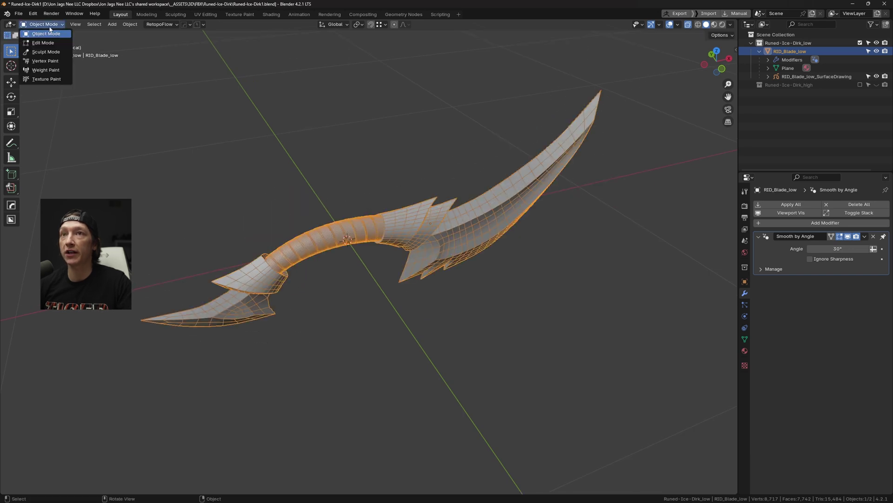
{"action": "left_click", "coordinate": [45, 60]}
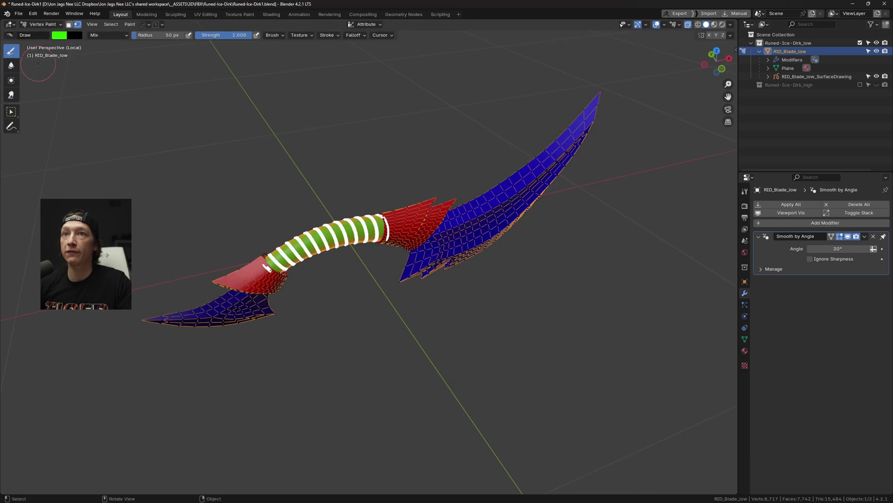
{"action": "mouse_move", "coordinate": [386, 205]}
{"action": "middle_mouse_down"}
{"action": "mouse_move", "coordinate": [394, 198]}
{"action": "mouse_move", "coordinate": [345, 181]}
{"action": "mouse_move", "coordinate": [383, 193]}
{"action": "mouse_move", "coordinate": [350, 174]}
{"action": "middle_mouse_up"}
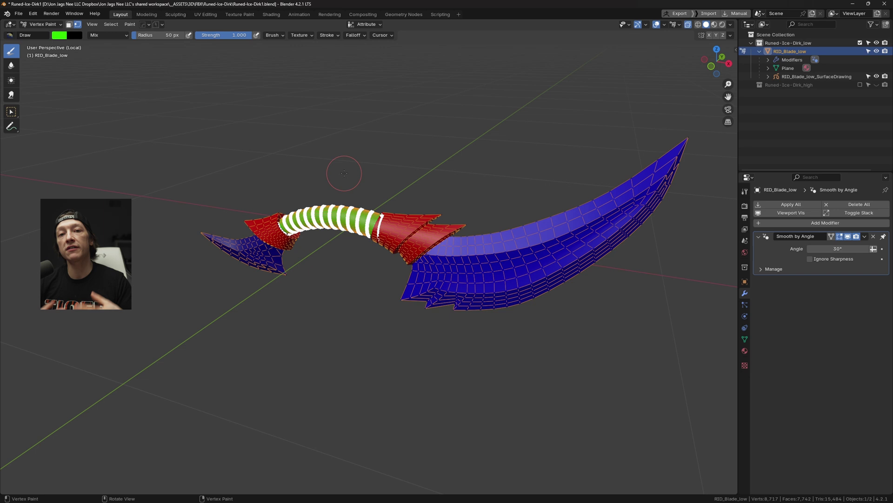
{"action": "middle_click_drag", "start_coordinate": [344, 173], "coordinate": [382, 184]}
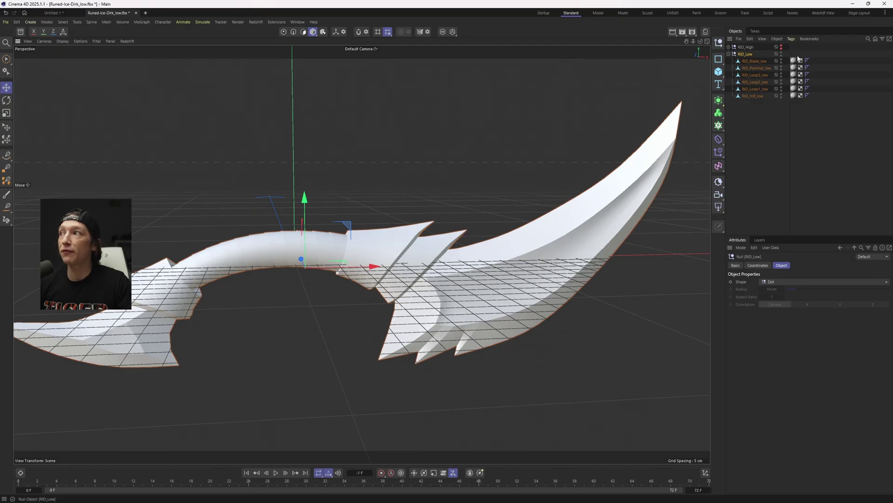
In Cinema 4D, merge all six low-poly objects under RID_Low into one mesh with Connect Objects + Delete.
{"action": "left_click", "coordinate": [755, 61]}
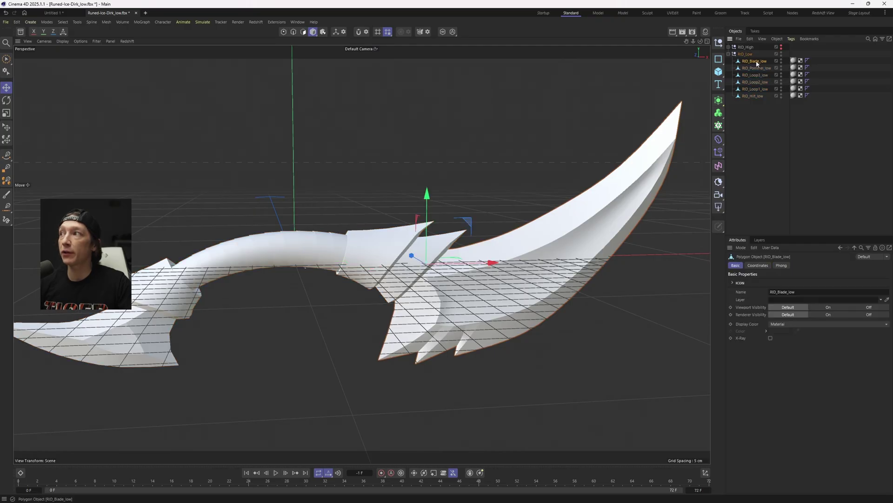
{"action": "left_click", "coordinate": [749, 97], "text": "shift"}
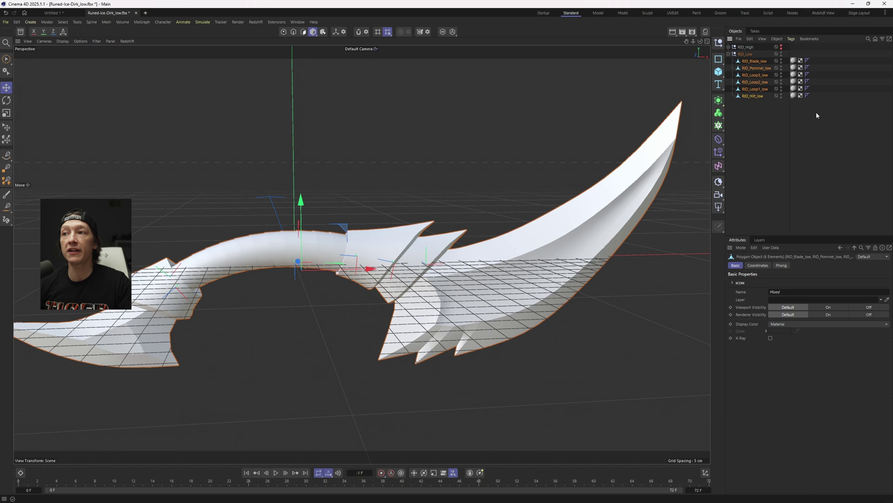
{"action": "right_click", "coordinate": [756, 98]}
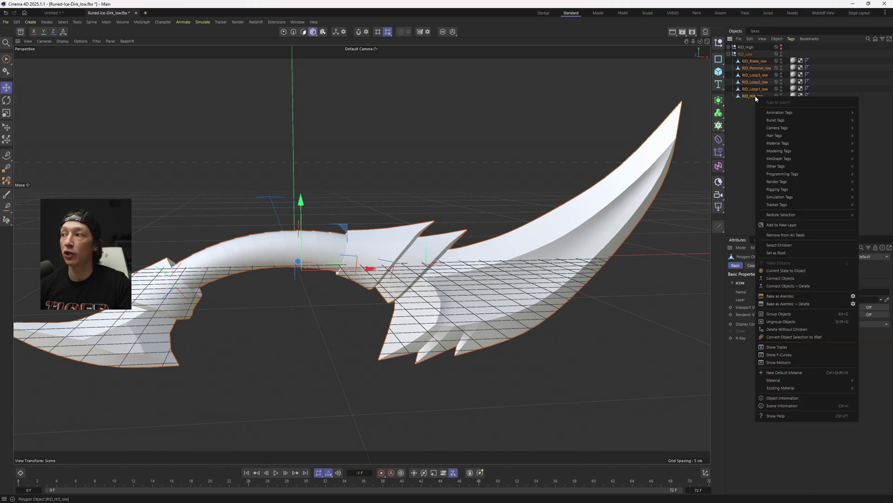
{"action": "left_click", "coordinate": [786, 286]}
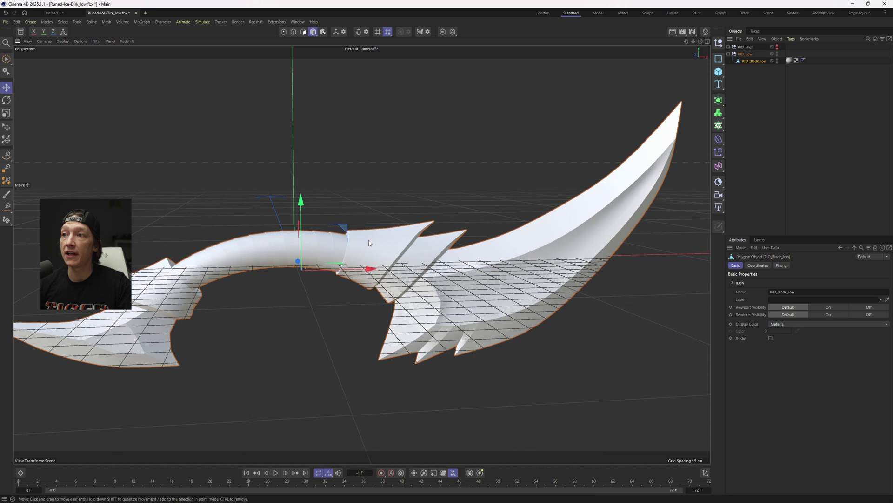
{"action": "left_click_drag", "start_coordinate": [369, 242], "coordinate": [313, 127], "text": "alt"}
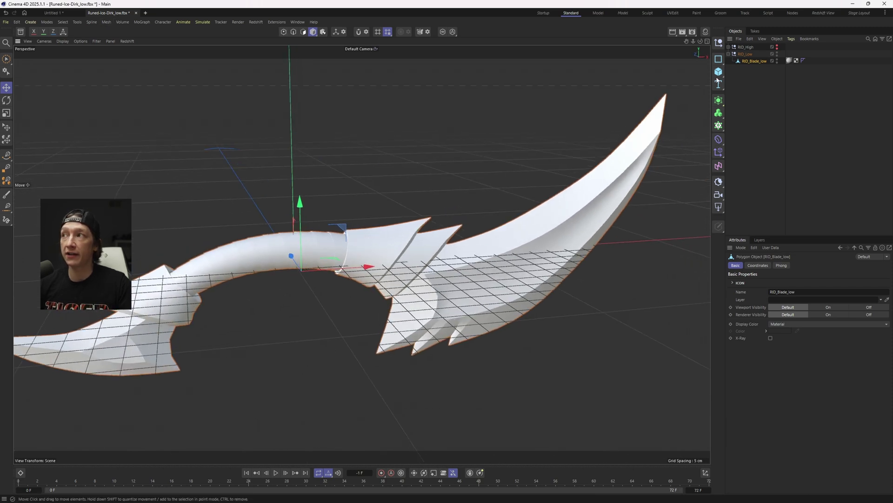
{"action": "right_click", "coordinate": [749, 61]}
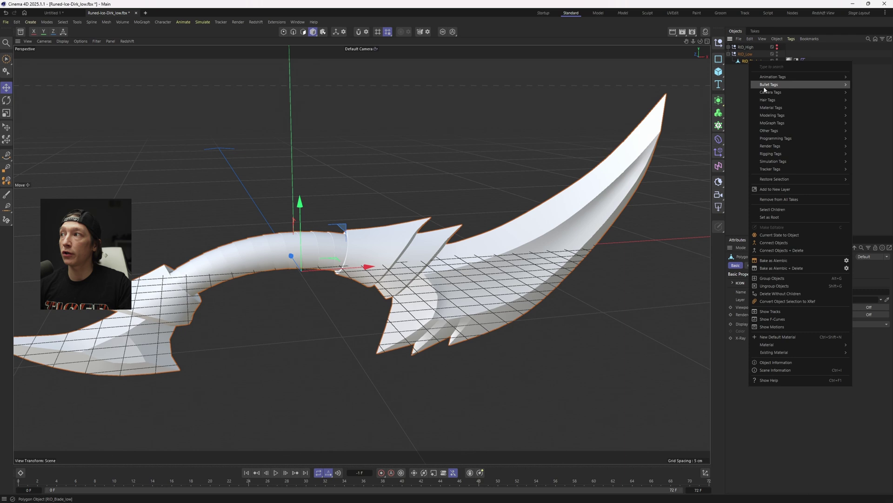
{"action": "mouse_move", "coordinate": [769, 109]}
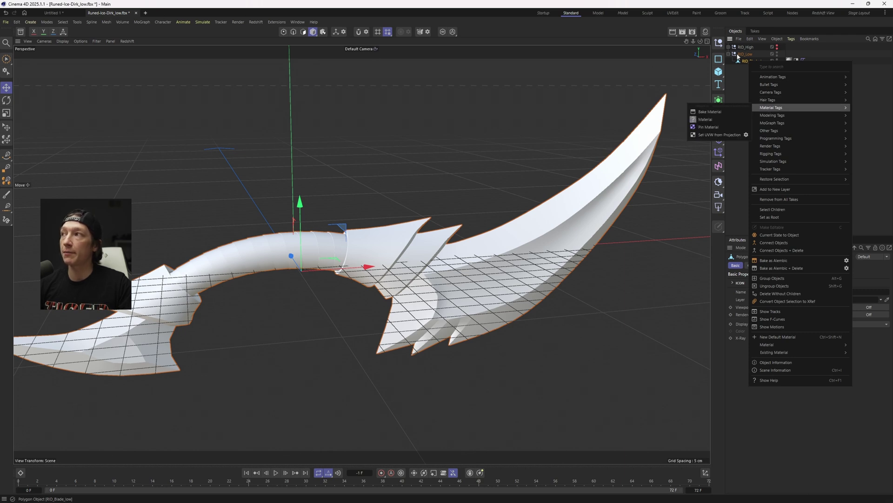
{"action": "key", "text": "Escape"}
Find the Vertex Color tag with the Commander search and add it to the merged RID_Blade_low object.
{"action": "key", "text": "shift+c"}
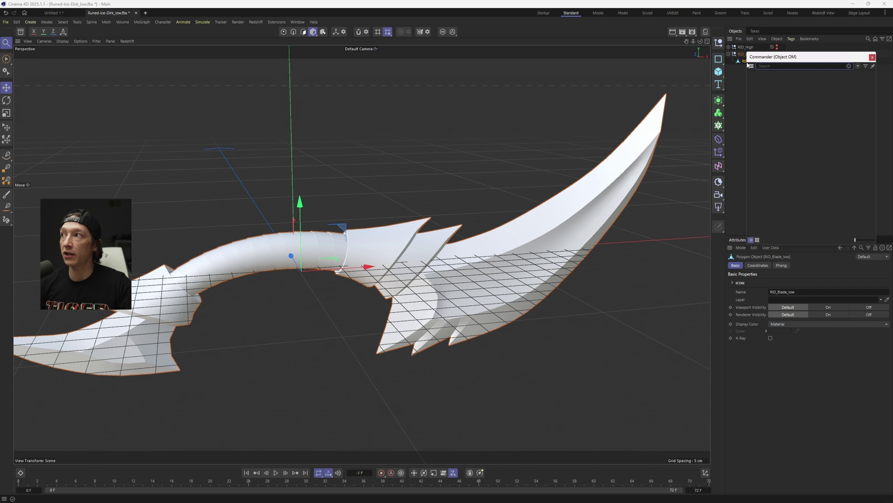
{"action": "type", "text": "VERTEX COLOR"}
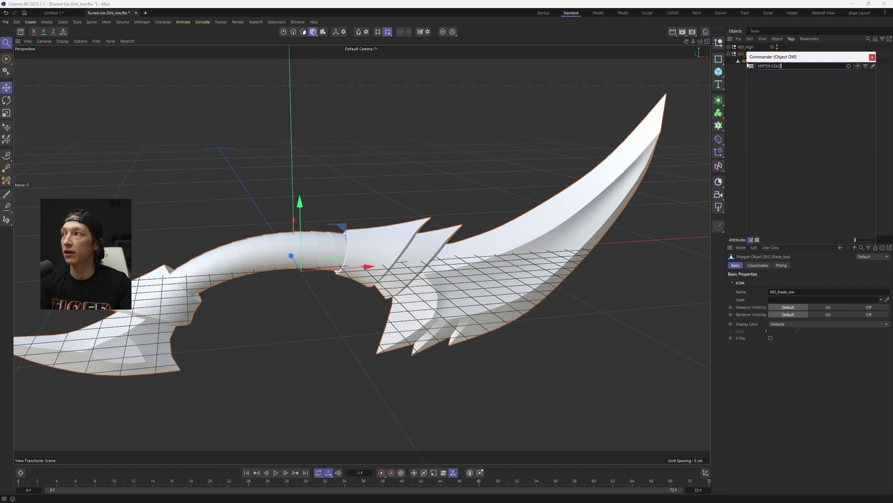
{"action": "left_click", "coordinate": [773, 77]}
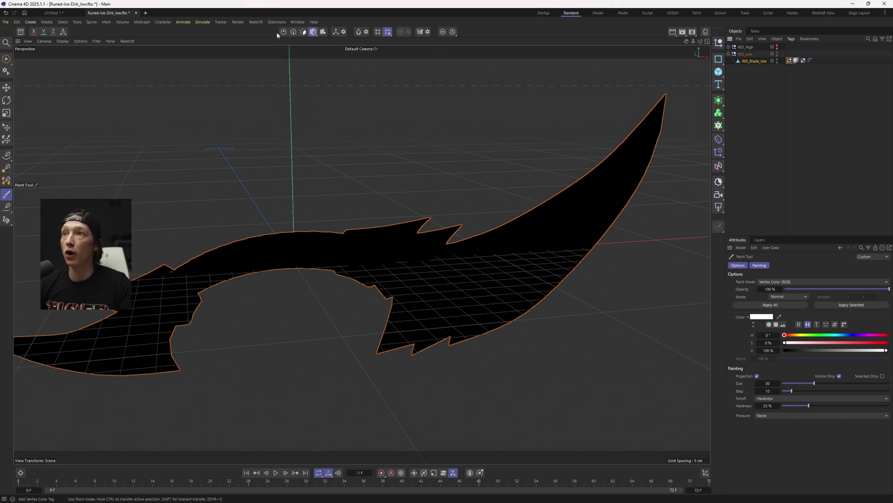
Switch to polygon mode and select all connected polygons of the large blade.
{"action": "left_click", "coordinate": [304, 32]}
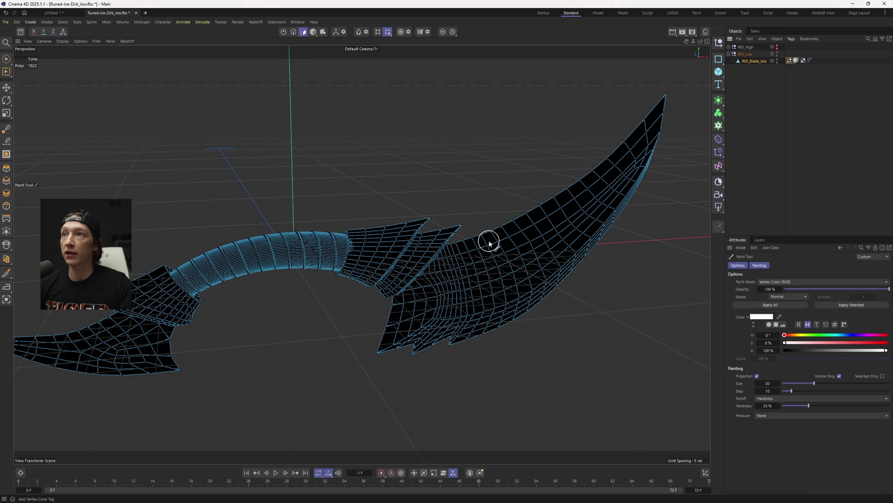
{"action": "key", "text": "e"}
{"action": "left_click", "coordinate": [513, 248]}
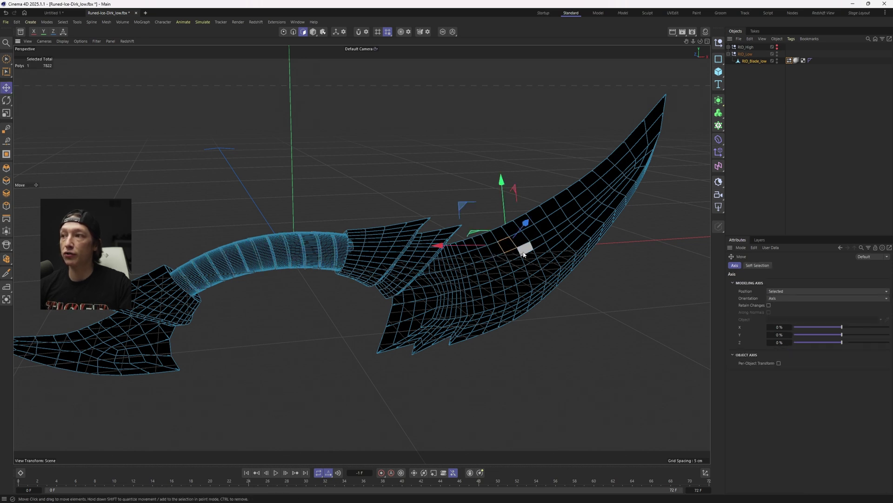
{"action": "double_click", "coordinate": [508, 242]}
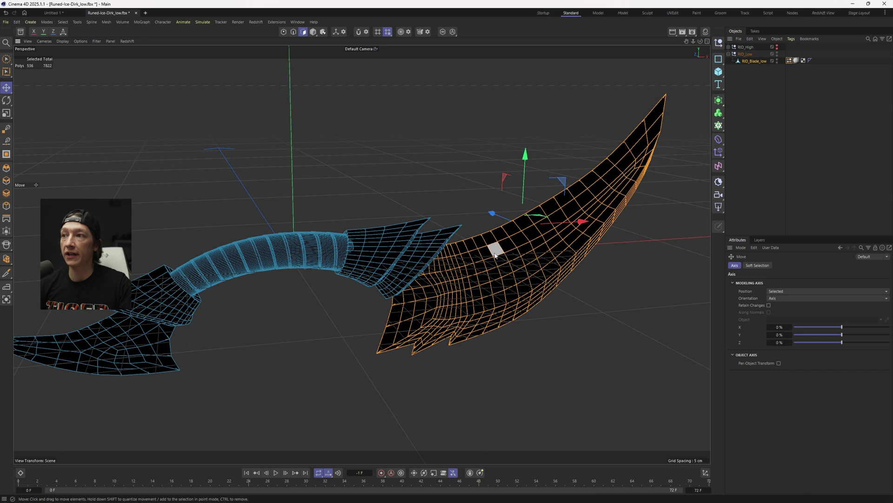
Set the vertex paint colour to blue (hue 233°, saturation 79%, value 100%) and apply it to the selected blade polygons.
{"action": "left_click", "coordinate": [790, 63]}
{"action": "double_click", "coordinate": [789, 62]}
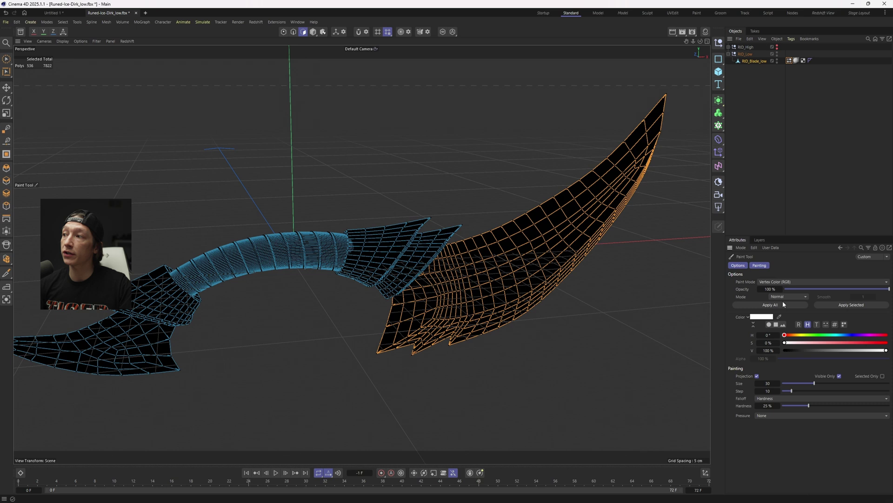
{"action": "left_click_drag", "start_coordinate": [813, 335], "coordinate": [867, 344]}
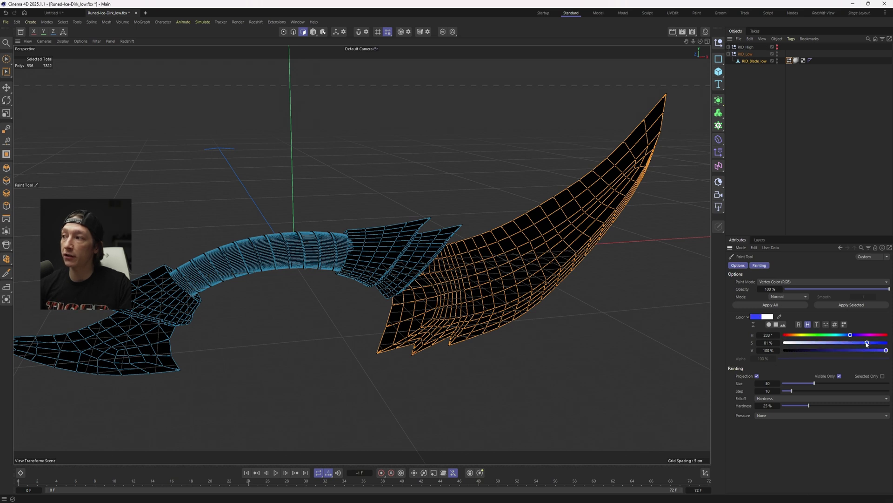
{"action": "left_click", "coordinate": [849, 305]}
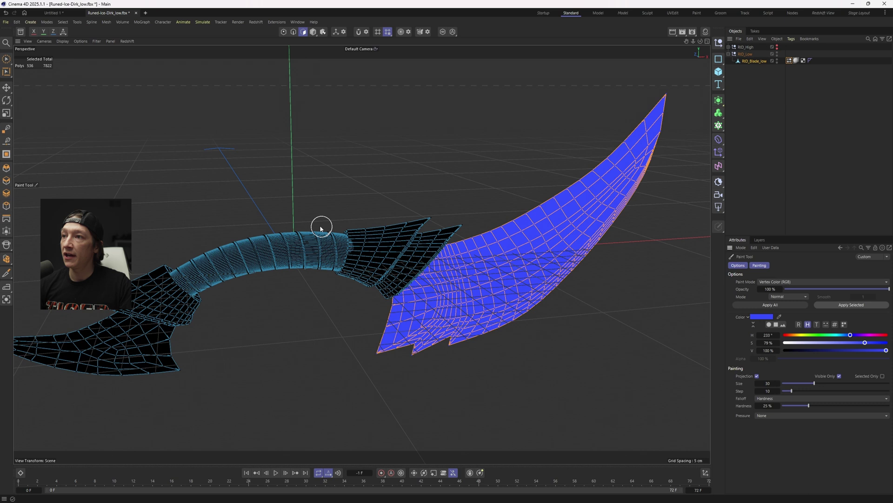
Select all connected polygons of the three loops together and reopen the Paint Tool options for the vertex colour tag.
{"action": "key", "text": "e"}
{"action": "left_click", "coordinate": [388, 236]}
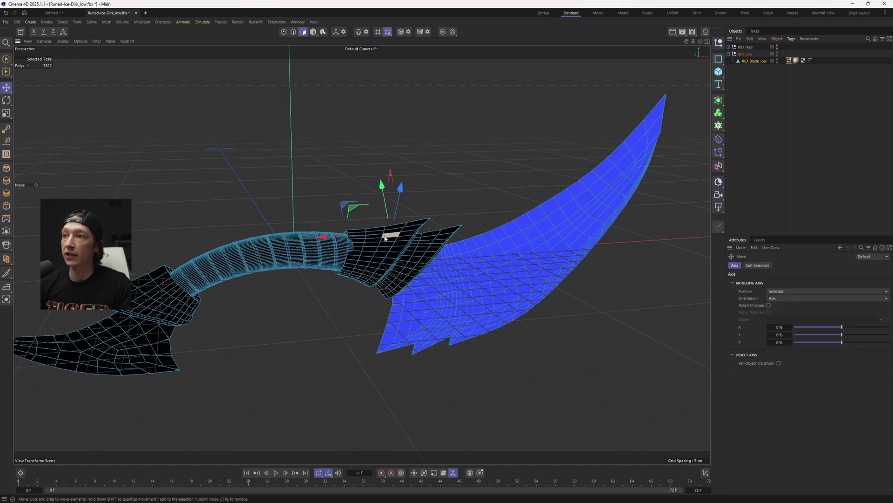
{"action": "double_click", "coordinate": [385, 238]}
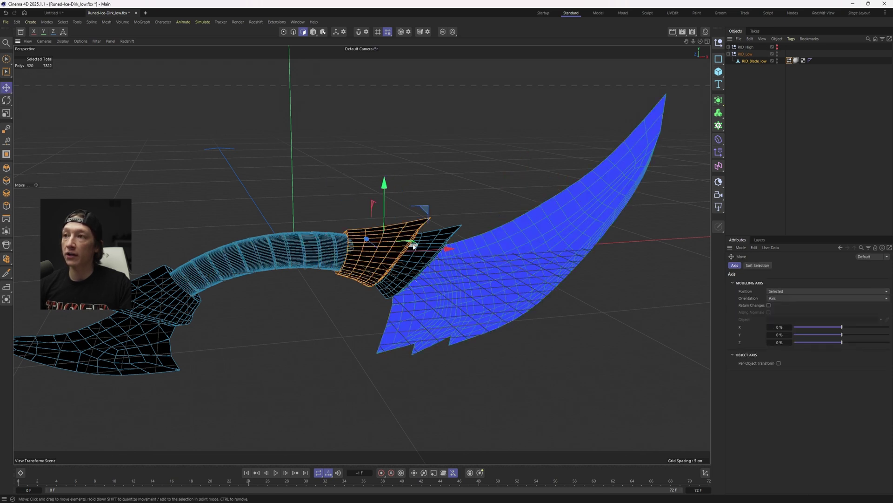
{"action": "double_click", "coordinate": [429, 242], "text": "shift"}
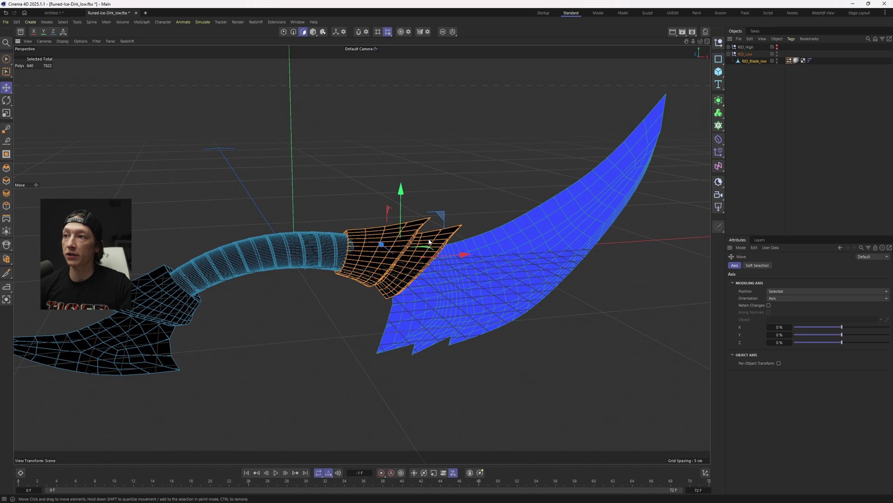
{"action": "double_click", "coordinate": [177, 298], "text": "shift"}
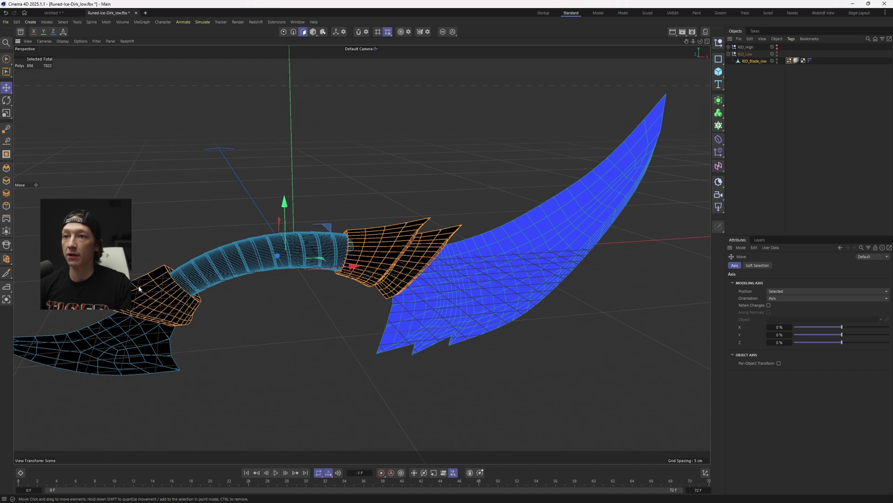
{"action": "double_click", "coordinate": [789, 61]}
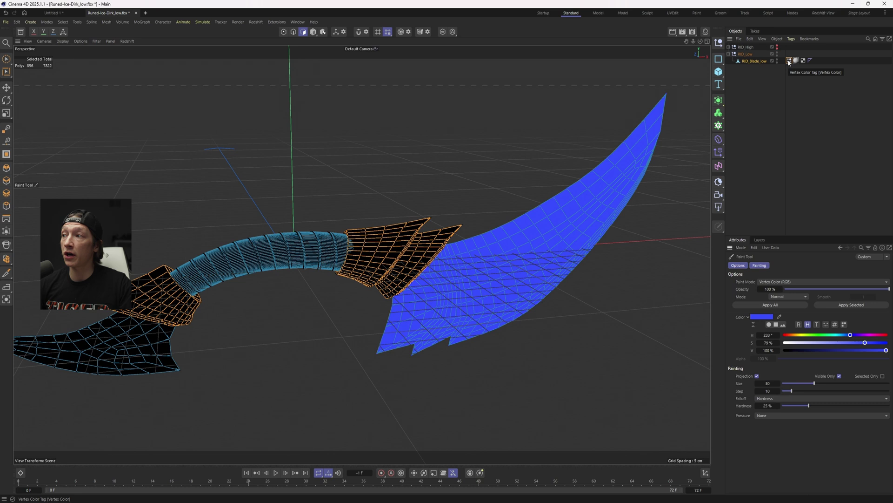
Set the vertex paint colour to green (hue 92°, saturation 89%, value 100%) and apply it to the selected loop polygons.
{"action": "left_click", "coordinate": [824, 336]}
{"action": "left_click_drag", "start_coordinate": [814, 338], "coordinate": [811, 335]}
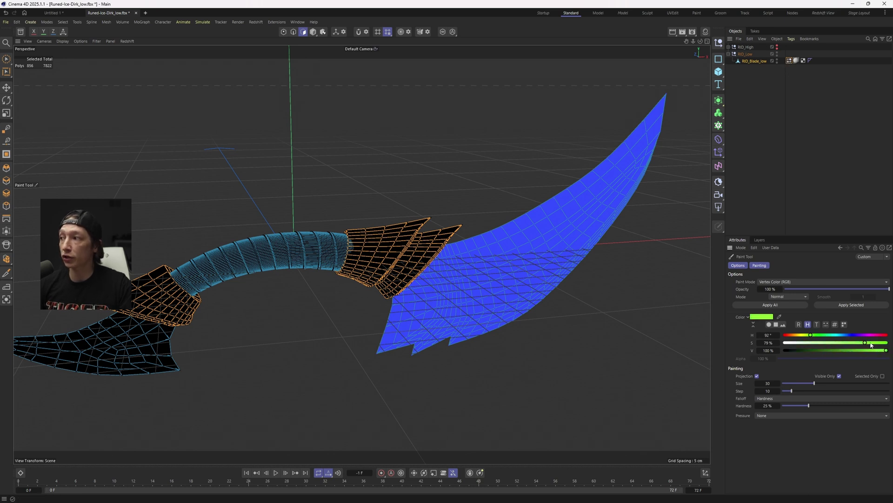
{"action": "left_click", "coordinate": [851, 304]}
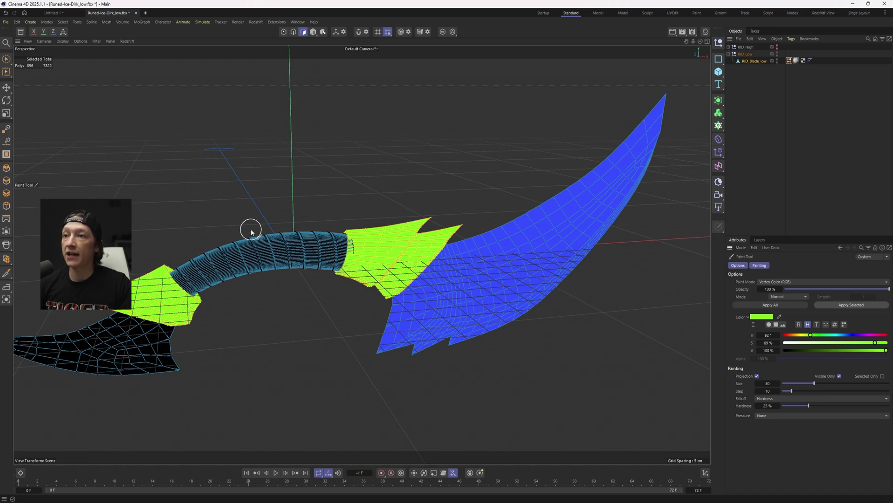
Select all connected polygons of the curved hilt and fill them with cyan vertex colour (hue 192°, saturation 89%, value 100%).
{"action": "key", "text": "e"}
{"action": "double_click", "coordinate": [259, 250]}
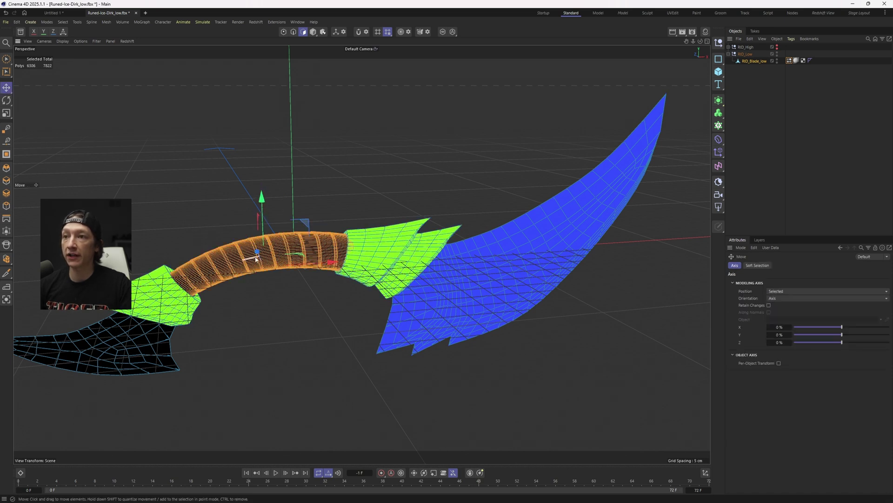
{"action": "double_click", "coordinate": [790, 61]}
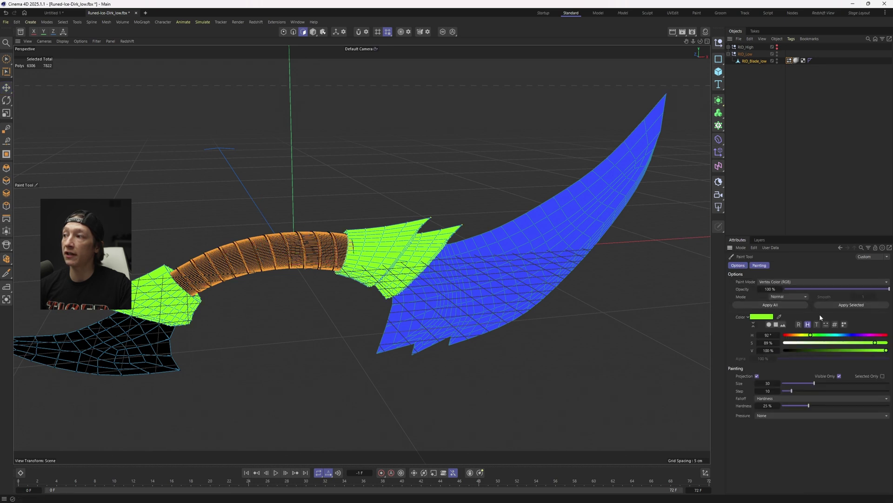
{"action": "mouse_move", "coordinate": [811, 335]}
{"action": "left_mouse_down"}
{"action": "mouse_move", "coordinate": [848, 335]}
{"action": "mouse_move", "coordinate": [839, 335]}
{"action": "left_mouse_up"}
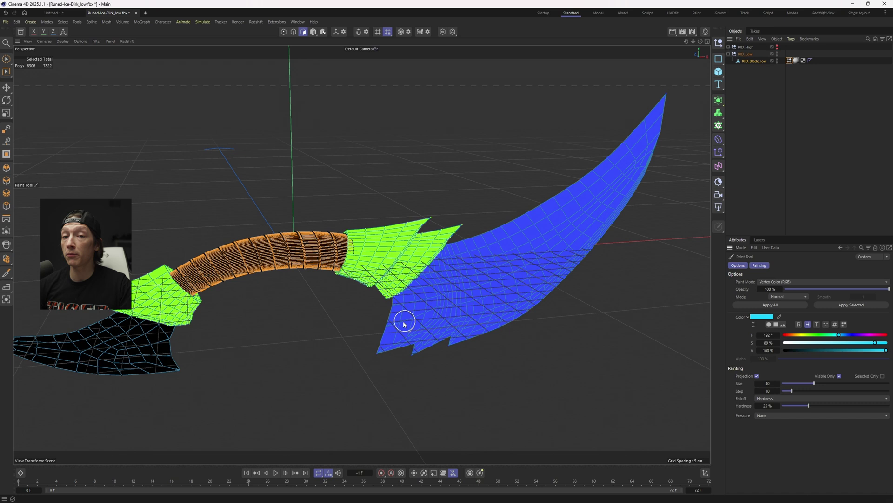
{"action": "left_click", "coordinate": [834, 305]}
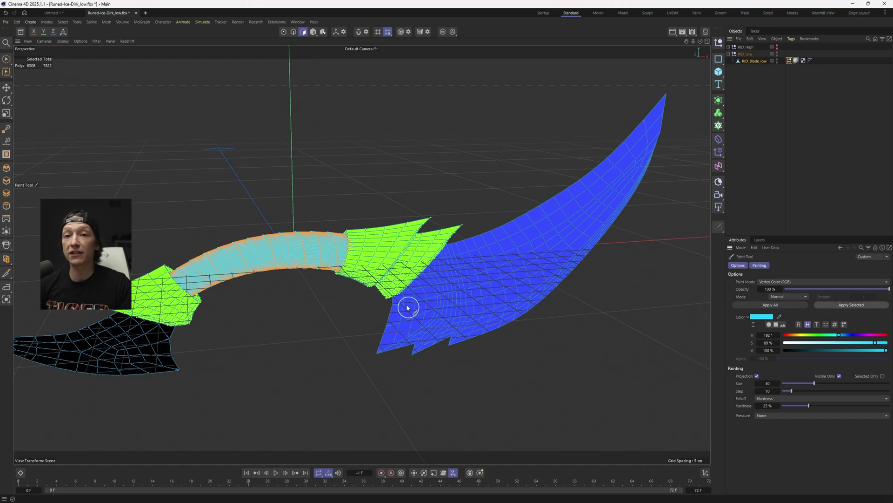
Select all connected polygons of the small pommel blade and apply the blue sampled from the large blade to them.
{"action": "left_click_drag", "start_coordinate": [321, 298], "coordinate": [465, 311], "text": "alt"}
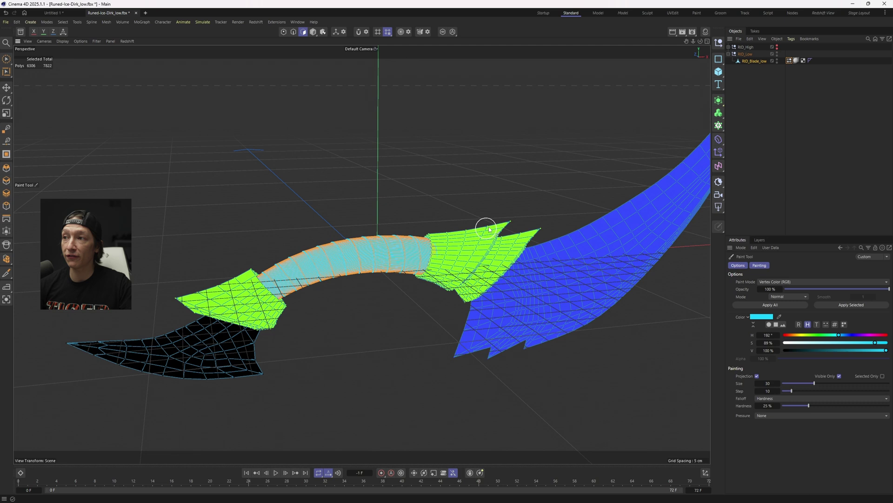
{"action": "key", "text": "e"}
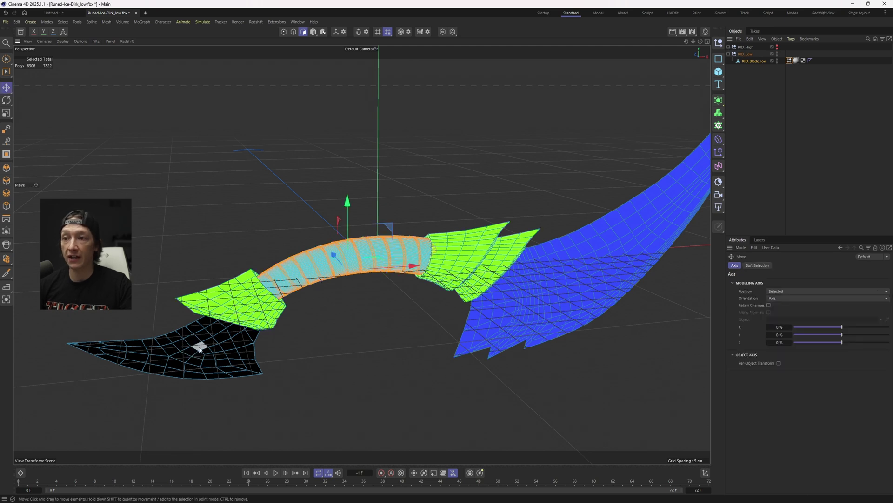
{"action": "double_click", "coordinate": [199, 349]}
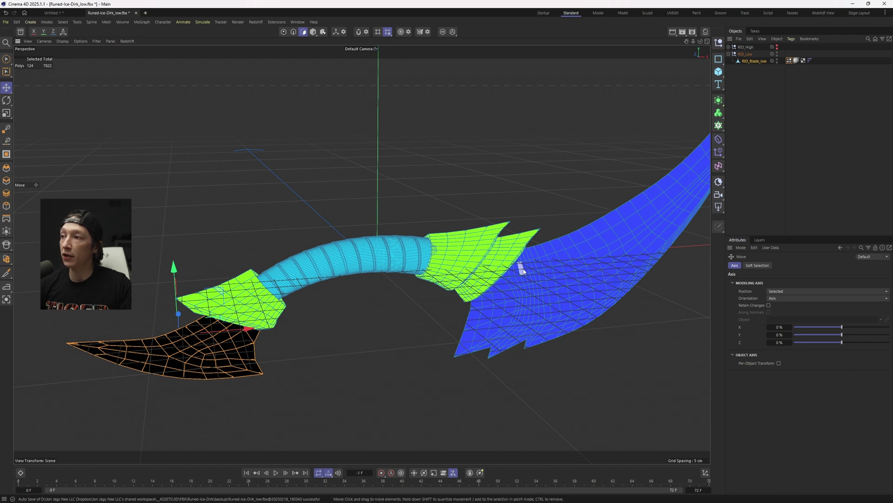
{"action": "double_click", "coordinate": [789, 62]}
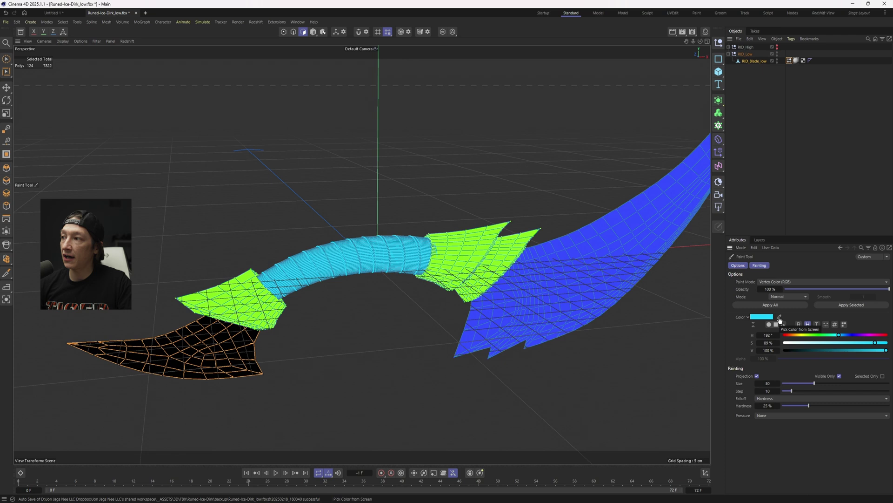
{"action": "left_click", "coordinate": [780, 317]}
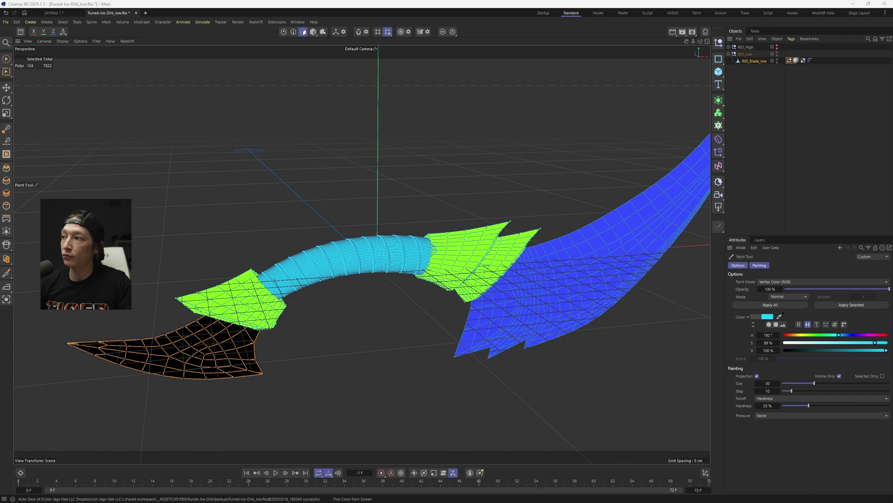
{"action": "left_click", "coordinate": [589, 245]}
{"action": "left_click", "coordinate": [851, 304]}
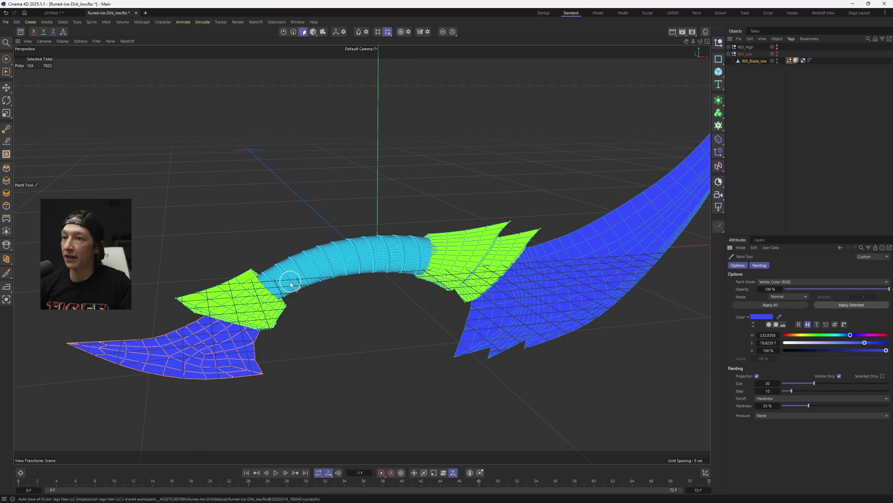
Export only the RID_Blade_low object as FBX version 7.7 (2019), accepting the export settings with Vertex Colors included.
{"action": "key", "text": "e"}
{"action": "left_click", "coordinate": [754, 102]}
{"action": "mouse_move", "coordinate": [316, 260]}
{"action": "left_mouse_down", "text": "alt"}
{"action": "mouse_move", "coordinate": [387, 253]}
{"action": "mouse_move", "coordinate": [340, 238]}
{"action": "mouse_move", "coordinate": [353, 235]}
{"action": "left_mouse_up", "text": "alt"}
{"action": "left_click", "coordinate": [755, 61]}
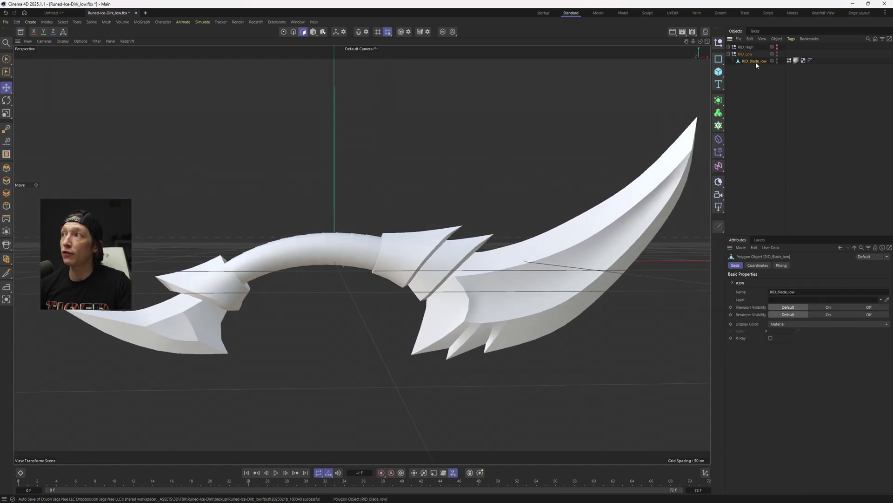
{"action": "left_click", "coordinate": [740, 40]}
{"action": "mouse_move", "coordinate": [768, 85]}
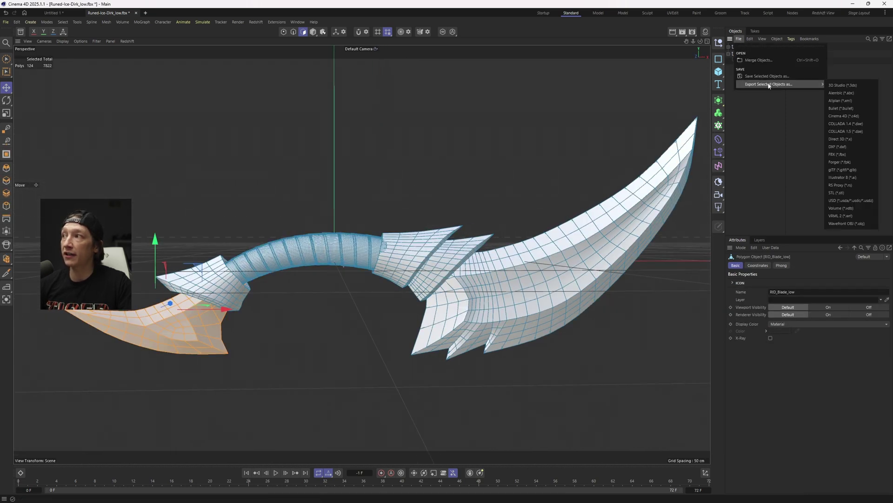
{"action": "left_click", "coordinate": [843, 155]}
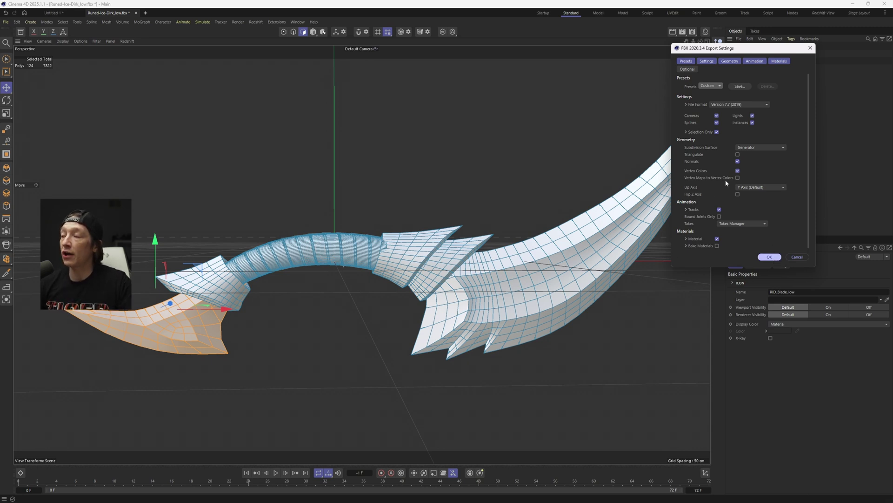
{"action": "left_click_drag", "start_coordinate": [709, 50], "coordinate": [366, 95]}
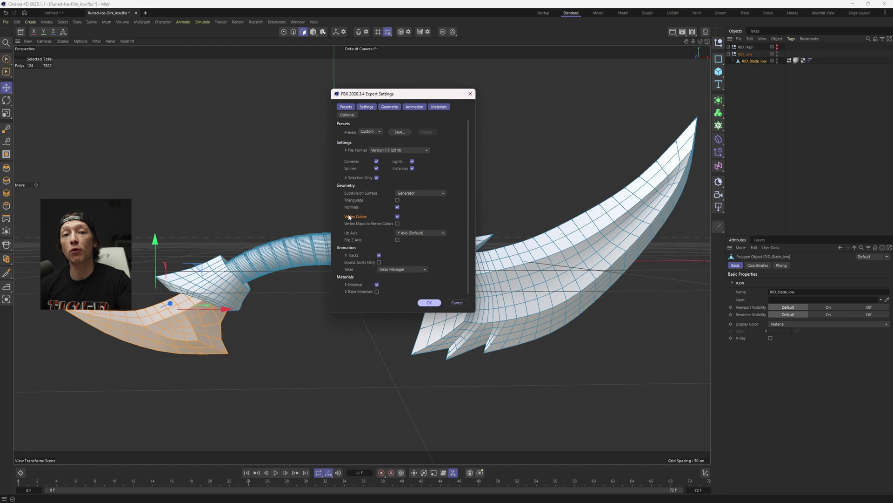
{"action": "left_click", "coordinate": [429, 302]}
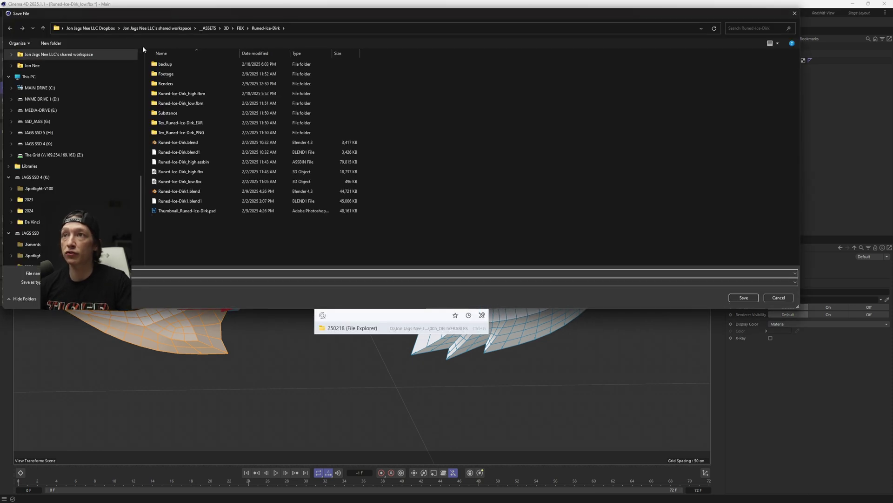
Create a folder named Dagger-Mask-Tuts inside Runed-Ice-Dirk and save the FBX export in it.
{"action": "left_click", "coordinate": [51, 43]}
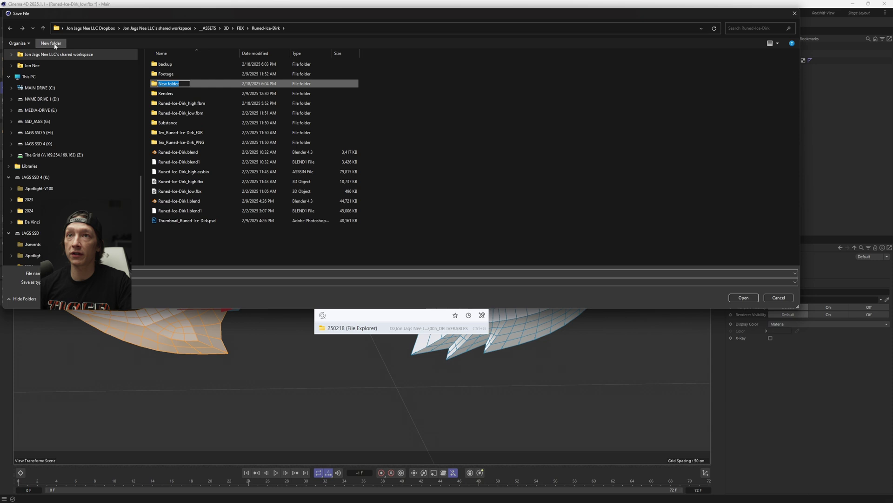
{"action": "type", "text": "d-Ice-Dirk > Da"}
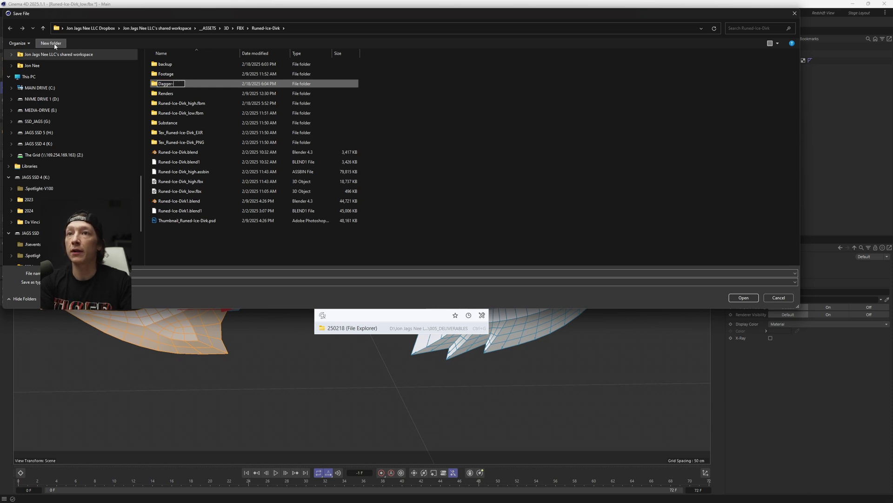
{"action": "type", "text": "gger-Mask-Tuts"}
{"action": "key", "text": "Return"}
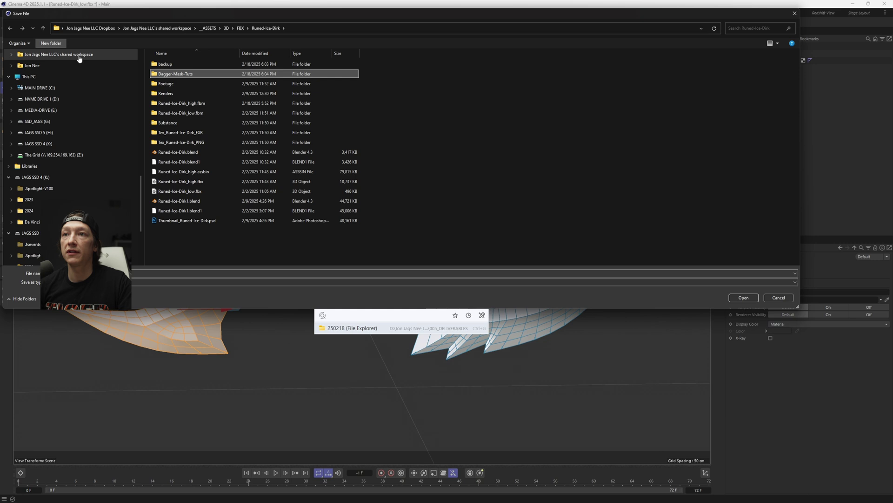
{"action": "double_click", "coordinate": [177, 75]}
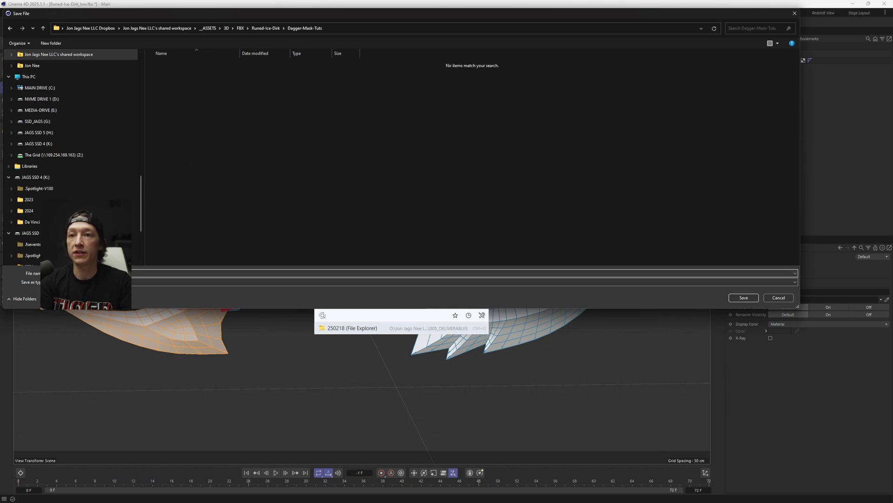
{"action": "key", "text": "Return"}
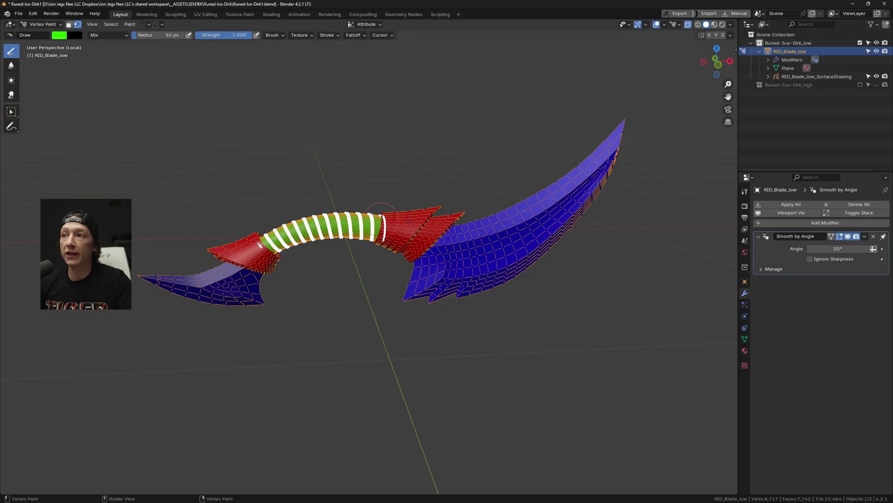
Switch to Blender and return RID_Blade_low from Vertex Paint to Object Mode.
{"action": "mouse_move", "coordinate": [373, 233]}
{"action": "middle_mouse_down"}
{"action": "mouse_move", "coordinate": [419, 209]}
{"action": "mouse_move", "coordinate": [512, 200]}
{"action": "middle_mouse_up"}
{"action": "left_click", "coordinate": [41, 25]}
{"action": "left_click", "coordinate": [45, 34]}
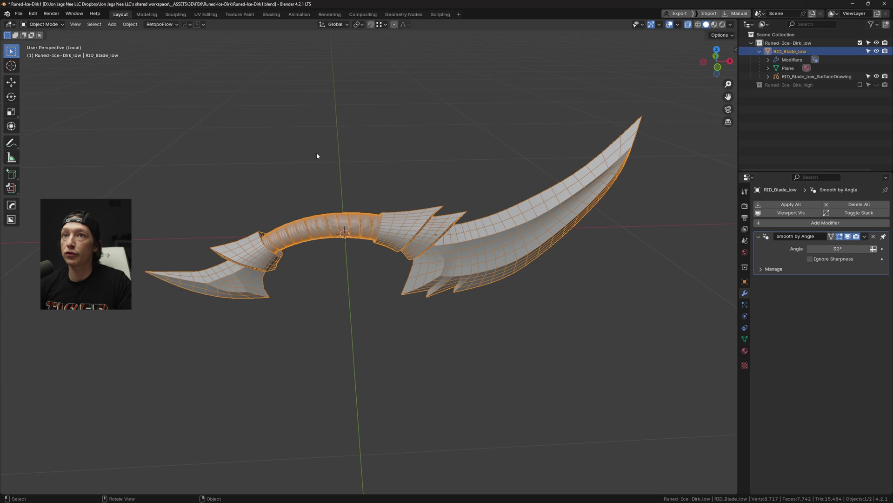
{"action": "middle_click_drag", "start_coordinate": [317, 153], "coordinate": [328, 186]}
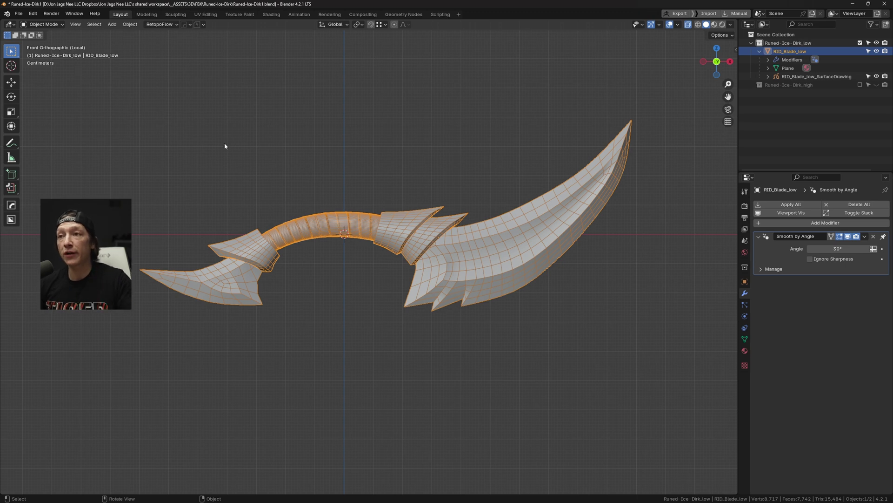
{"action": "middle_click_drag", "start_coordinate": [320, 198], "coordinate": [384, 195]}
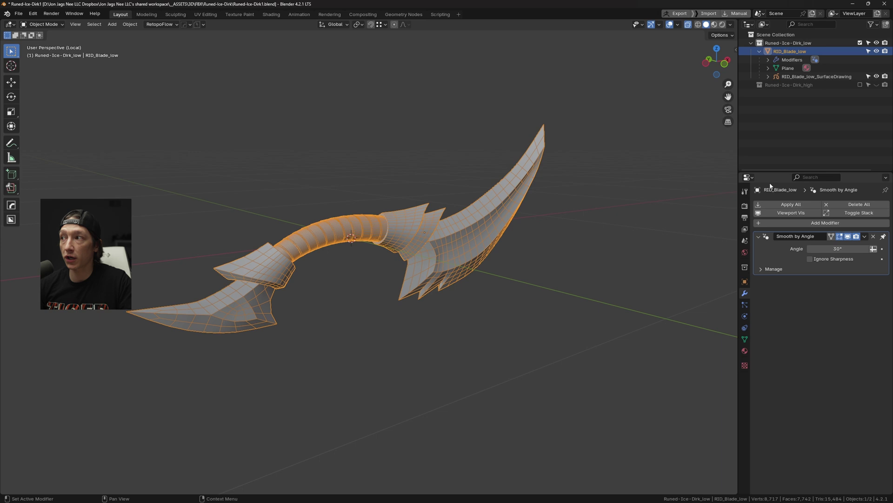
Show the material properties of RID_Blade_low and widen the Properties editor to examine its material slots.
{"action": "left_click", "coordinate": [745, 352]}
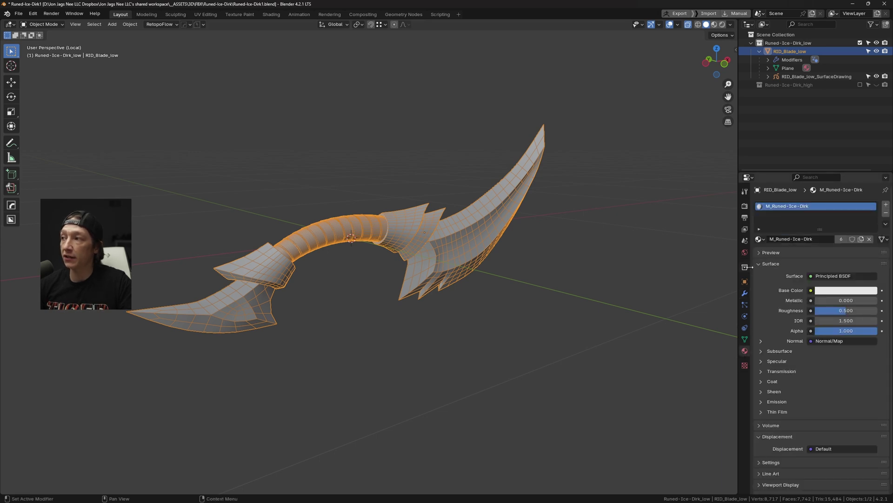
{"action": "mouse_move", "coordinate": [752, 267]}
{"action": "left_mouse_down"}
{"action": "mouse_move", "coordinate": [708, 269]}
{"action": "mouse_move", "coordinate": [763, 269]}
{"action": "left_mouse_up"}
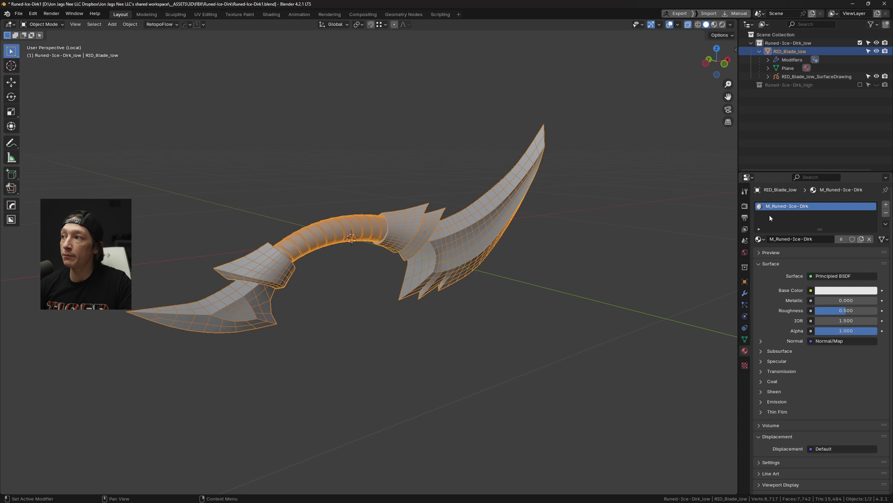
{"action": "left_click_drag", "start_coordinate": [737, 206], "coordinate": [670, 206]}
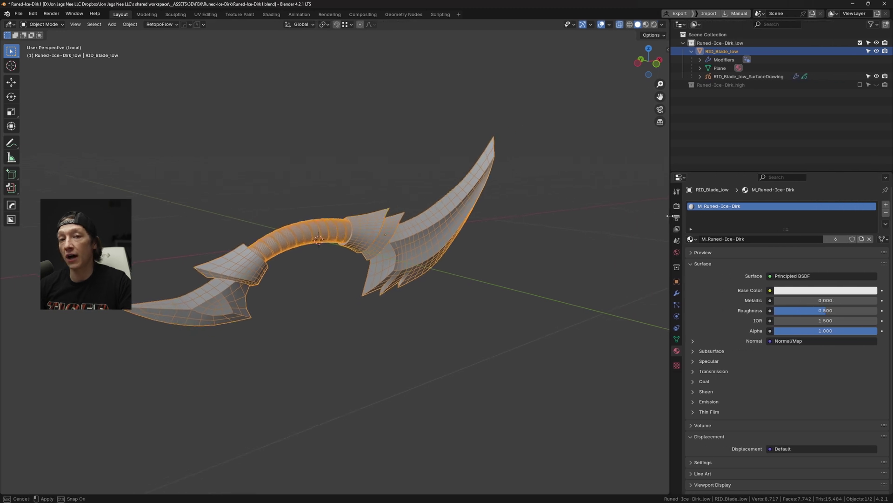
Switch back to Cinema 4D and check which material is assigned to RID_Blade_low through its material tag.
{"action": "key", "text": "alt+Tab"}
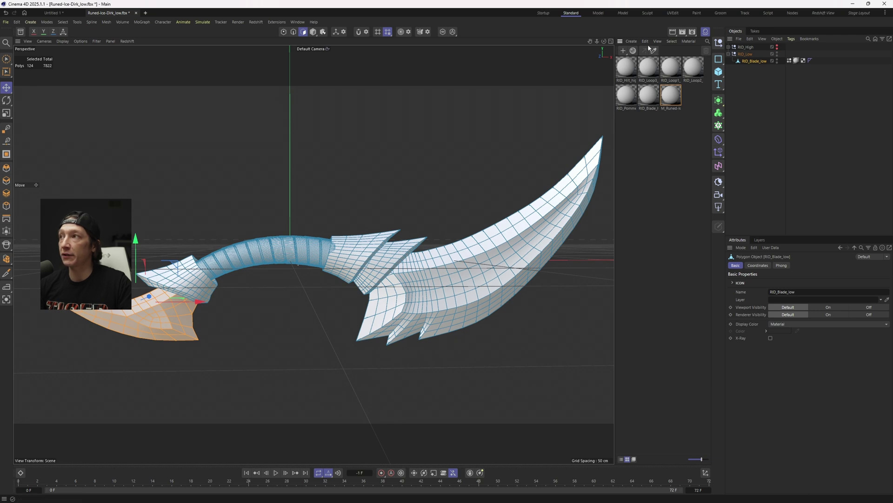
{"action": "left_click", "coordinate": [796, 61]}
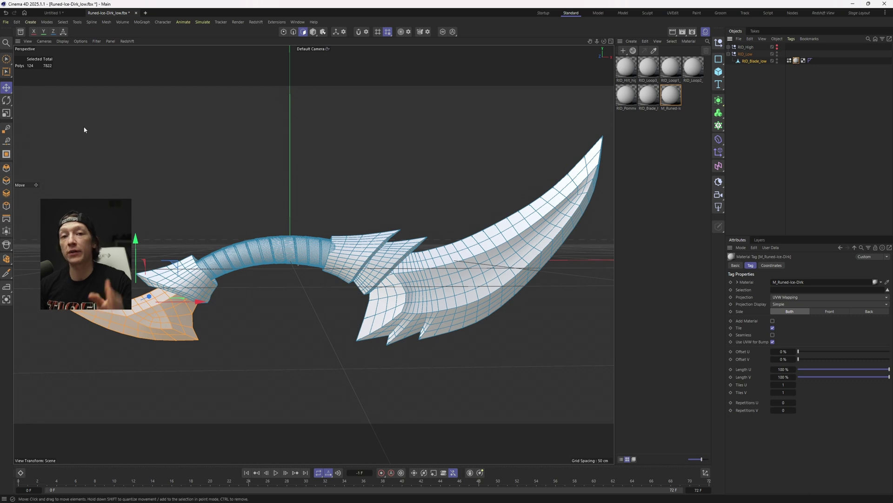
{"action": "left_click", "coordinate": [370, 249]}
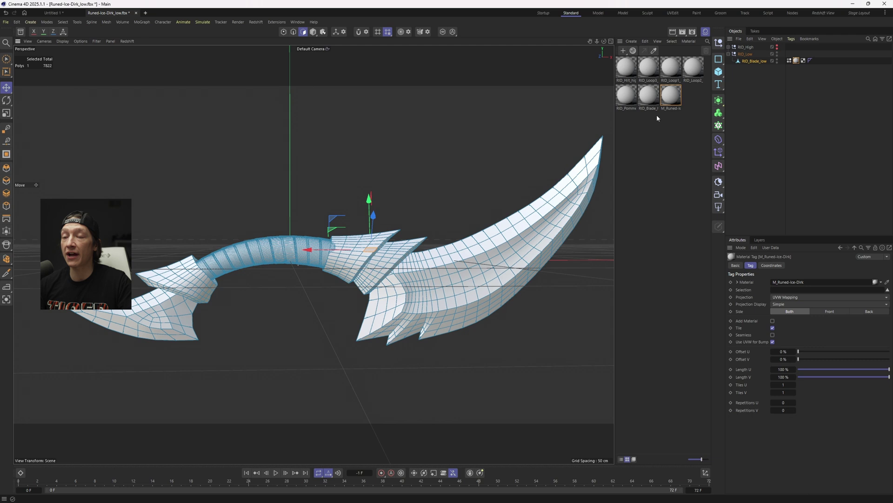
Examine the UV layout of RID_Blade_low in a maximised Texture UV Editor, then close the editor.
{"action": "left_click", "coordinate": [803, 61]}
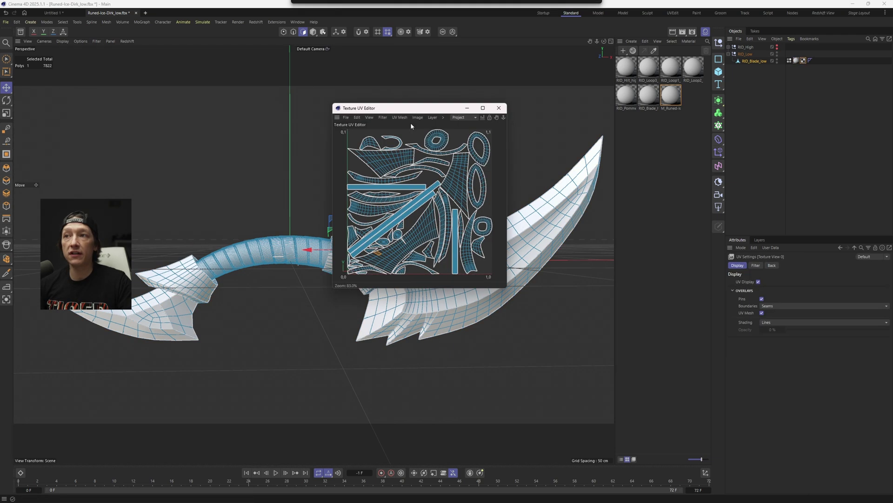
{"action": "left_click_drag", "start_coordinate": [354, 105], "coordinate": [357, 89]}
{"action": "double_click", "coordinate": [357, 90]}
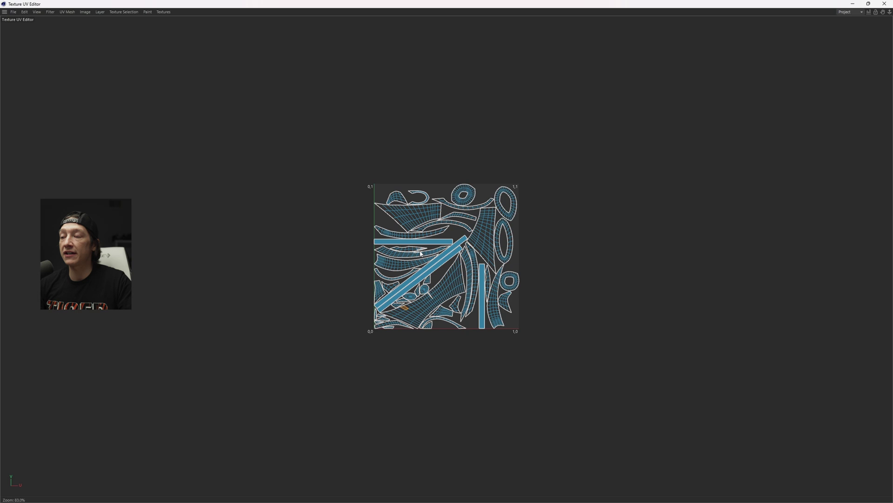
{"action": "scroll", "coordinate": [435, 246], "scroll_direction": "up", "scroll_amount": 10}
{"action": "scroll", "coordinate": [435, 247], "scroll_direction": "down", "scroll_amount": 3}
{"action": "scroll", "coordinate": [435, 247], "scroll_direction": "down", "scroll_amount": 5}
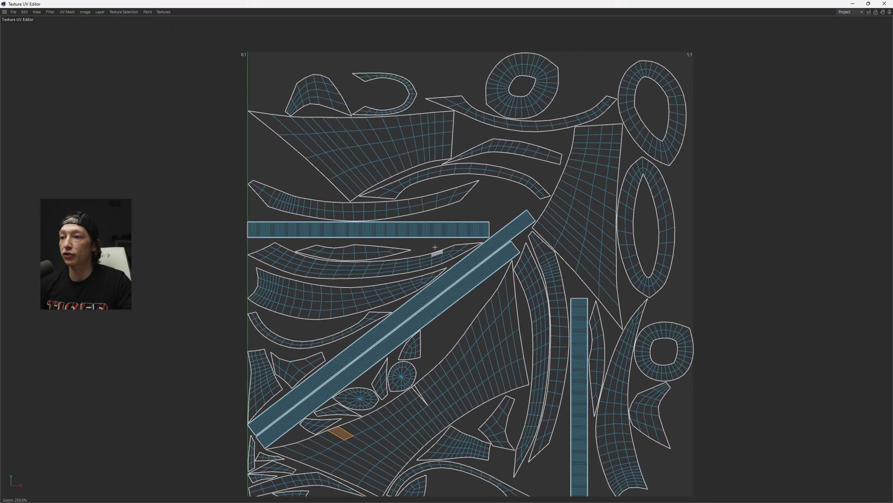
{"action": "left_click", "coordinate": [885, 4]}
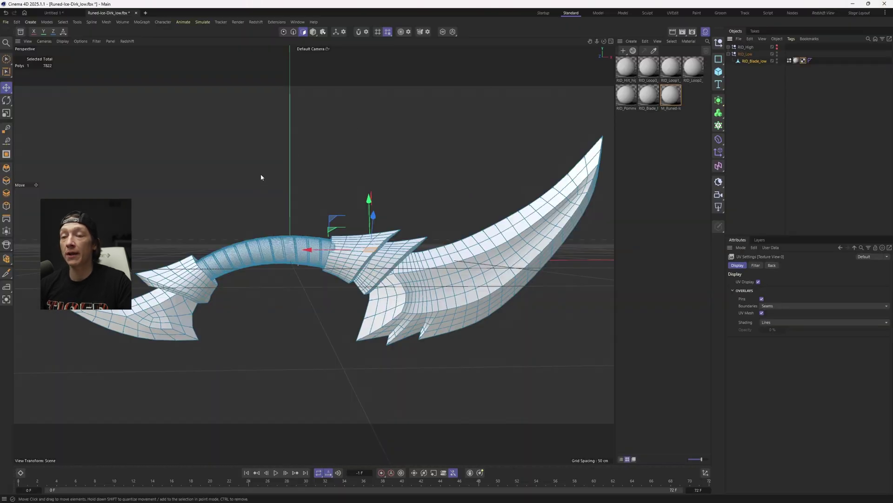
Switch to Blender, start an FBX export of the low-poly dirk and name the file RID_Blade_Blender_low.fbx.
{"action": "left_click_drag", "start_coordinate": [290, 257], "coordinate": [322, 278], "text": "alt"}
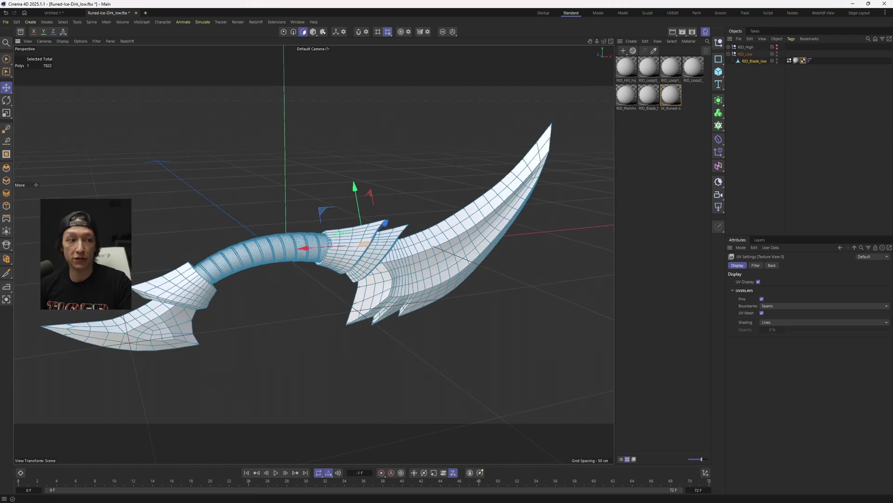
{"action": "key", "text": "alt+Tab"}
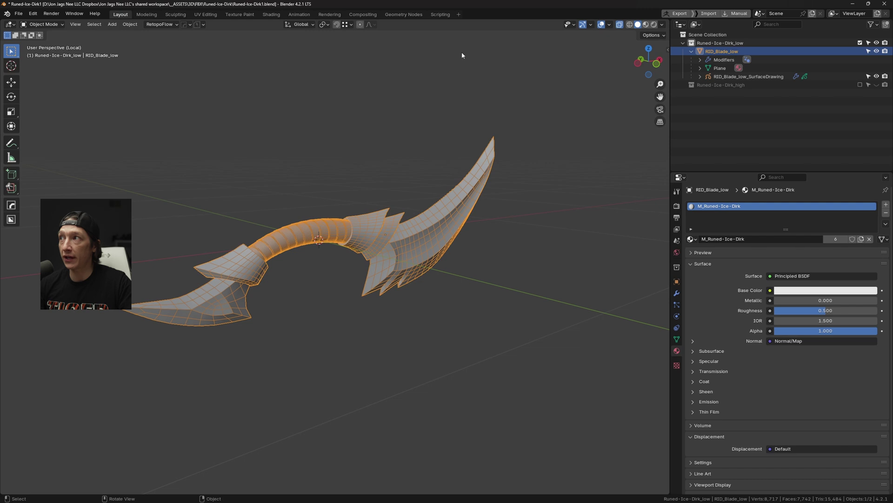
{"action": "left_click", "coordinate": [19, 13]}
{"action": "mouse_move", "coordinate": [42, 140]}
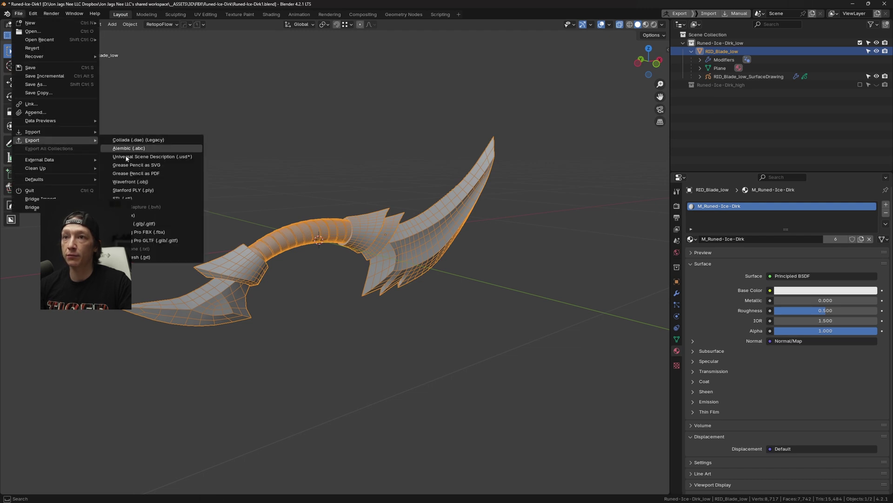
{"action": "left_click", "coordinate": [153, 215]}
{"action": "left_click", "coordinate": [259, 170]}
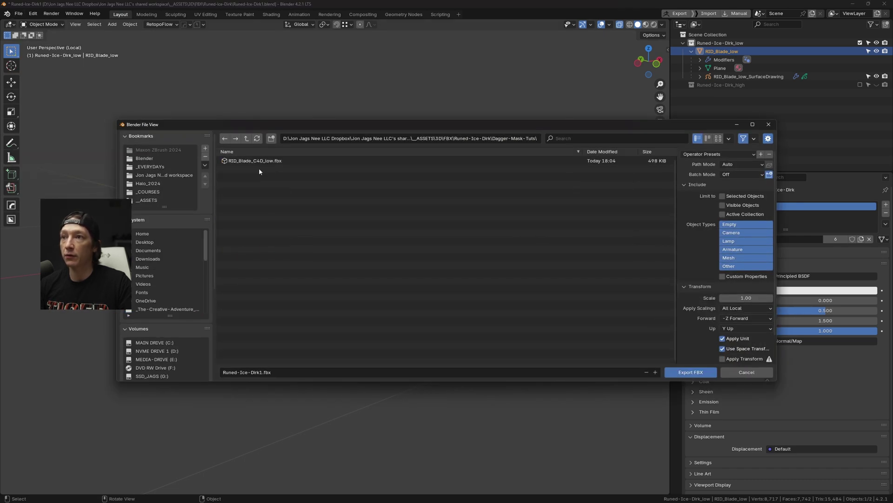
{"action": "left_click", "coordinate": [239, 161]}
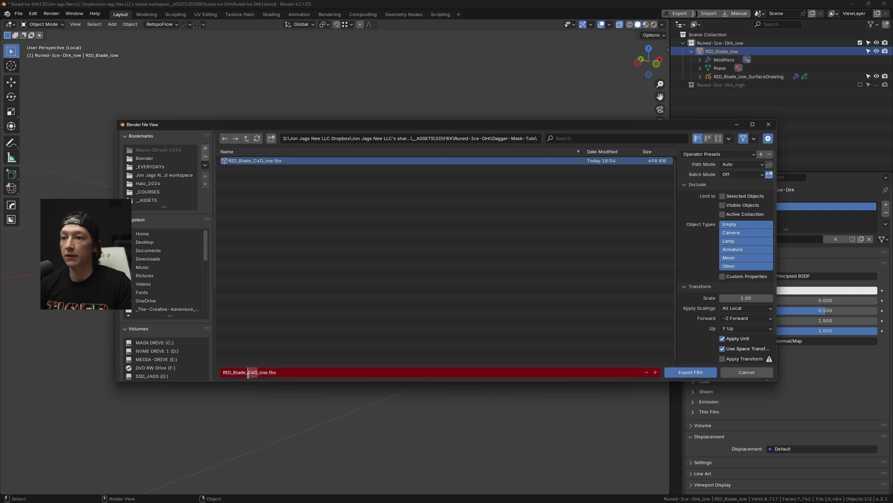
{"action": "type", "text": "Blender"}
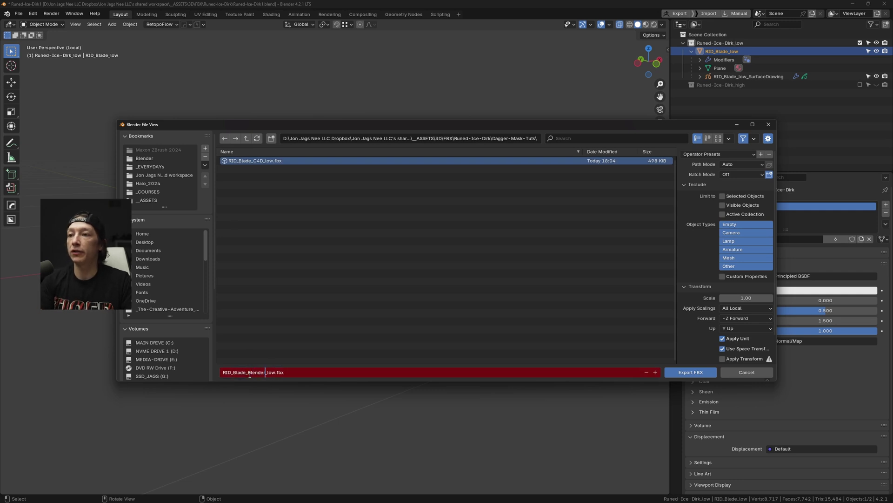
{"action": "left_click", "coordinate": [697, 313]}
Set the vertex colors to sRGB in the geometry export options and export the FBX.
{"action": "scroll", "coordinate": [694, 318], "scroll_direction": "down", "scroll_amount": 2}
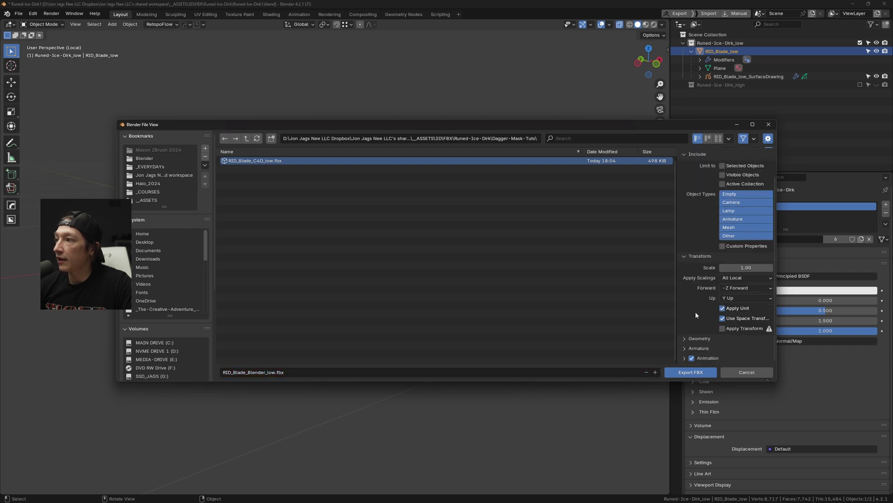
{"action": "left_click", "coordinate": [694, 338]}
{"action": "scroll", "coordinate": [733, 346], "scroll_direction": "down", "scroll_amount": 3}
{"action": "left_click", "coordinate": [733, 344]}
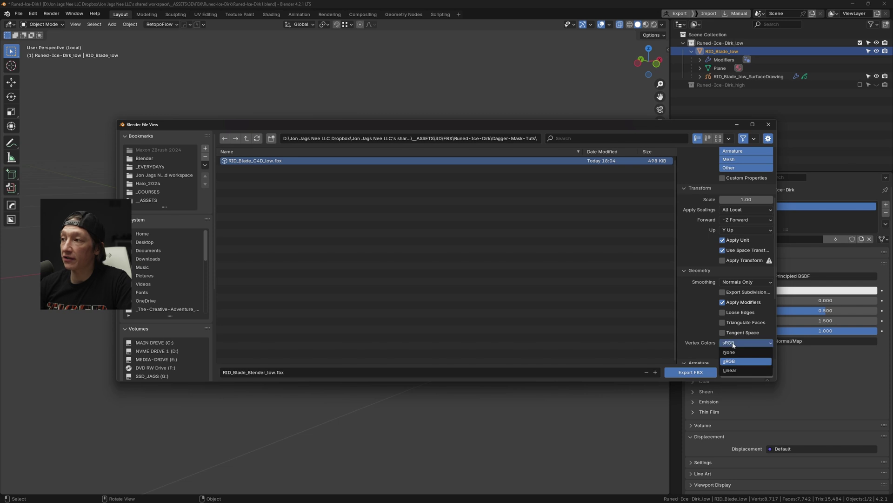
{"action": "left_click", "coordinate": [733, 362]}
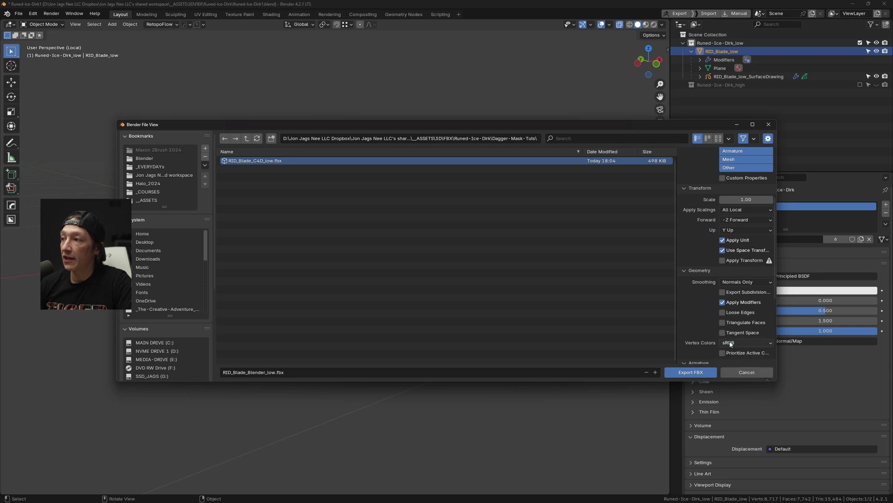
{"action": "left_click", "coordinate": [729, 343]}
{"action": "left_click", "coordinate": [733, 362]}
{"action": "left_click", "coordinate": [690, 374]}
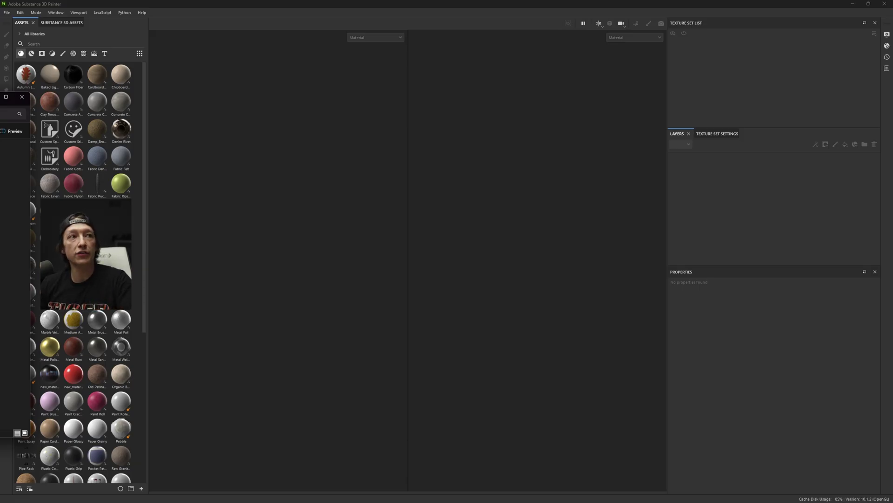
Create a new Substance 3D Painter project from RID_Blade_C4D_low.fbx with a document resolution of 4096.
{"action": "left_click_drag", "start_coordinate": [0, 102], "coordinate": [186, 132]}
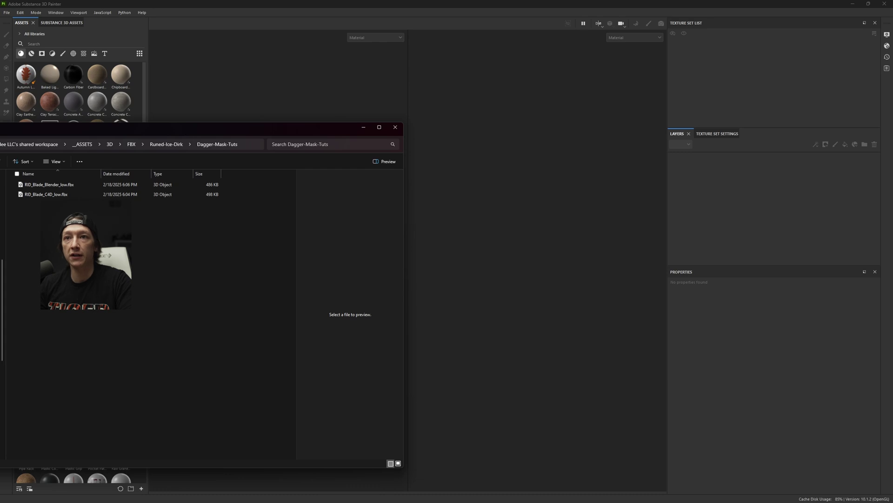
{"action": "left_click", "coordinate": [33, 195]}
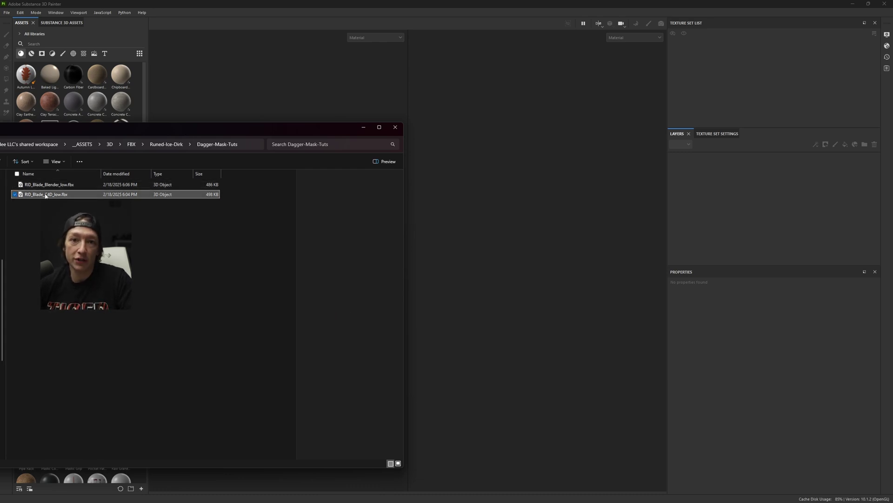
{"action": "left_click_drag", "start_coordinate": [45, 196], "coordinate": [263, 96]}
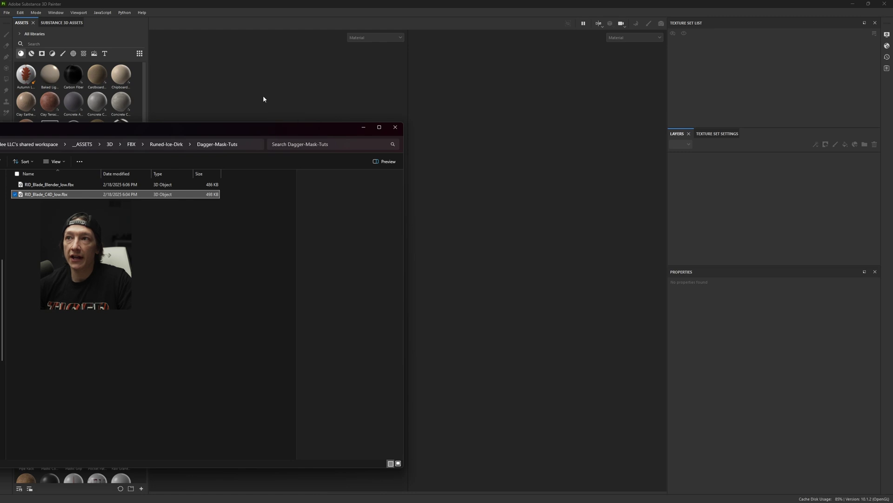
{"action": "left_click_drag", "start_coordinate": [421, 148], "coordinate": [363, 145]}
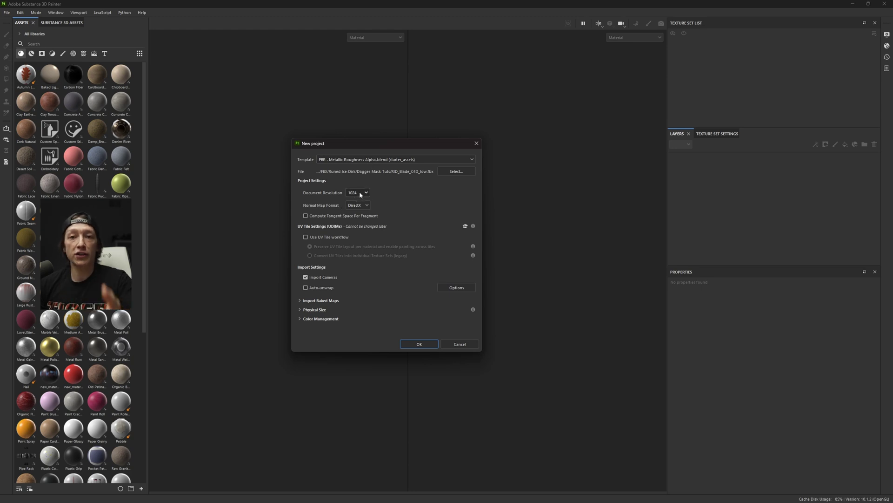
{"action": "left_click", "coordinate": [361, 195]}
{"action": "left_click", "coordinate": [356, 238]}
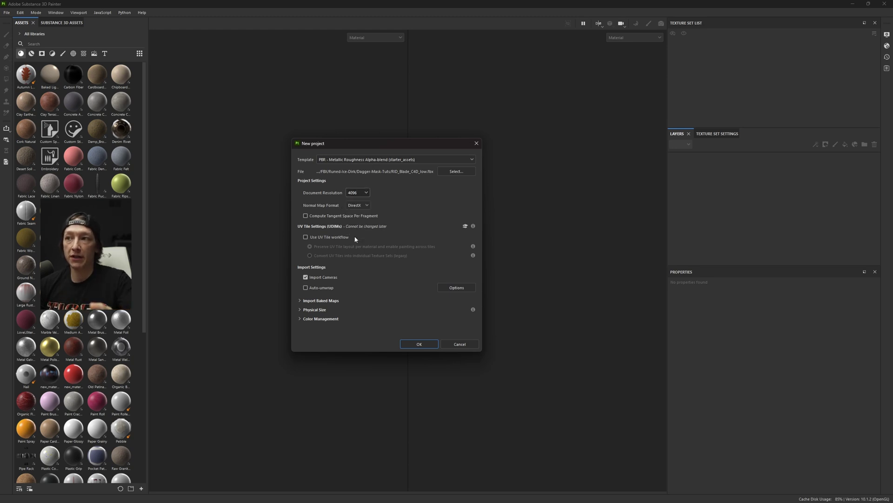
{"action": "left_click", "coordinate": [419, 344]}
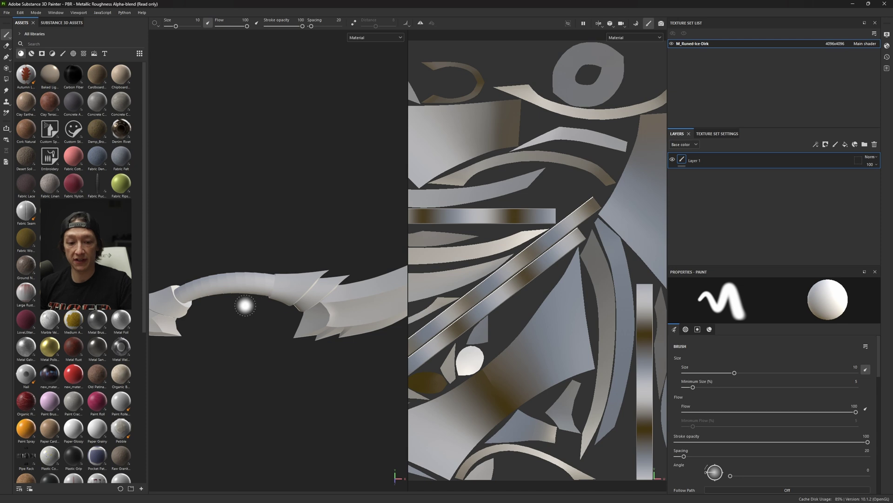
Display only the 3D view and frame the whole dirk upright in it.
{"action": "key", "text": "F2"}
{"action": "left_click_drag", "start_coordinate": [245, 298], "coordinate": [355, 284], "text": "alt"}
{"action": "mouse_move", "coordinate": [355, 284]}
{"action": "right_mouse_down", "text": "shift"}
{"action": "mouse_move", "coordinate": [350, 291]}
{"action": "mouse_move", "coordinate": [372, 292]}
{"action": "mouse_move", "coordinate": [362, 295]}
{"action": "right_mouse_up", "text": "shift"}
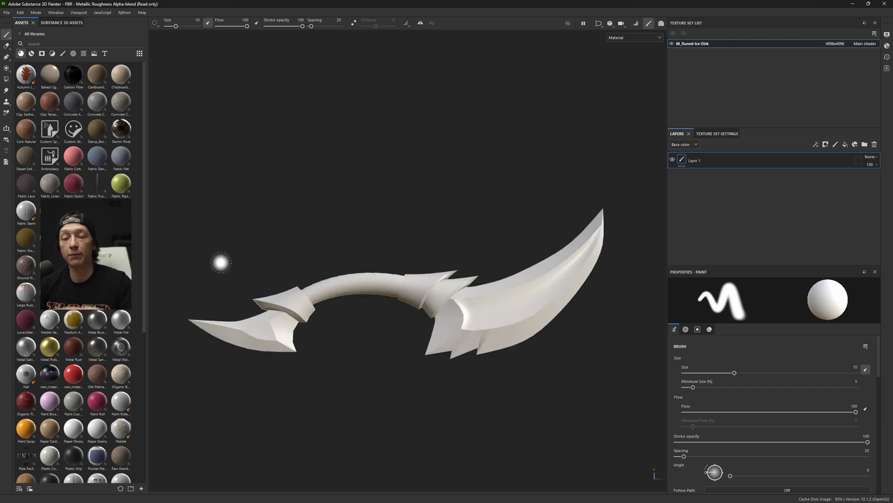
Search the smart materials for "metal" and add Steel Dark Aged above Layer 1.
{"action": "left_click", "coordinate": [32, 55]}
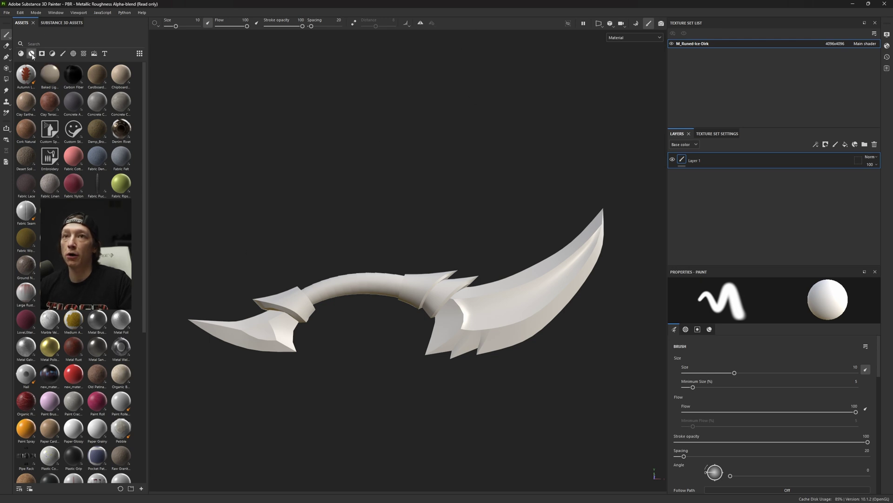
{"action": "left_click", "coordinate": [58, 43]}
{"action": "type", "text": "metal"}
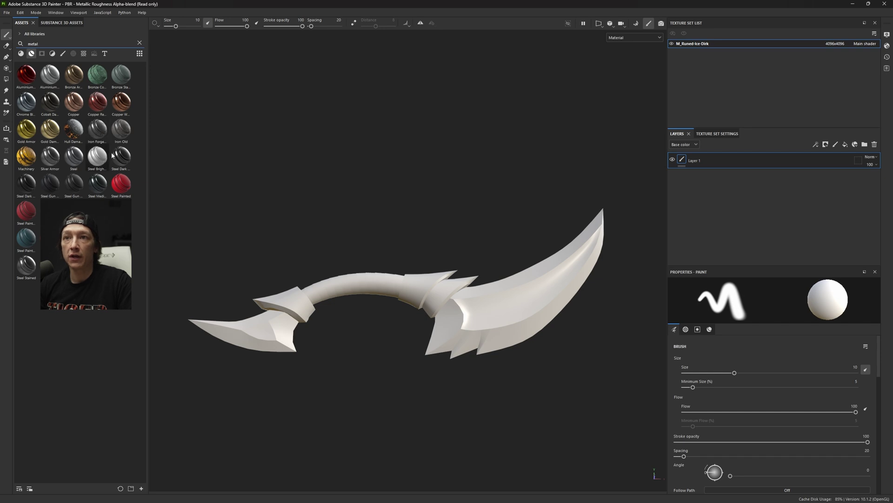
{"action": "mouse_move", "coordinate": [119, 163]}
{"action": "left_click_drag", "start_coordinate": [120, 164], "coordinate": [723, 160]}
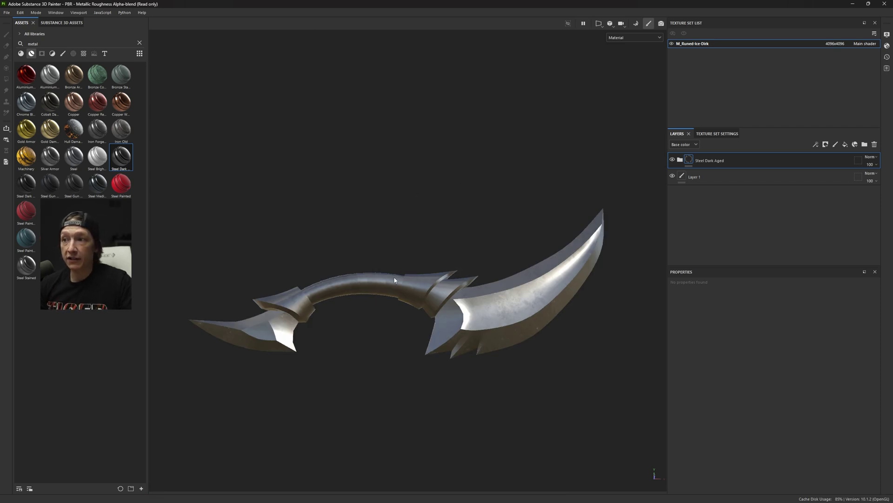
Examine how the Steel Dark Aged material looks on the blade, guard and handle from several angles.
{"action": "left_click_drag", "start_coordinate": [395, 280], "coordinate": [429, 285], "text": "alt"}
{"action": "left_click_drag", "start_coordinate": [491, 284], "coordinate": [528, 334], "text": "alt"}
{"action": "left_click_drag", "start_coordinate": [456, 307], "coordinate": [435, 262], "text": "alt"}
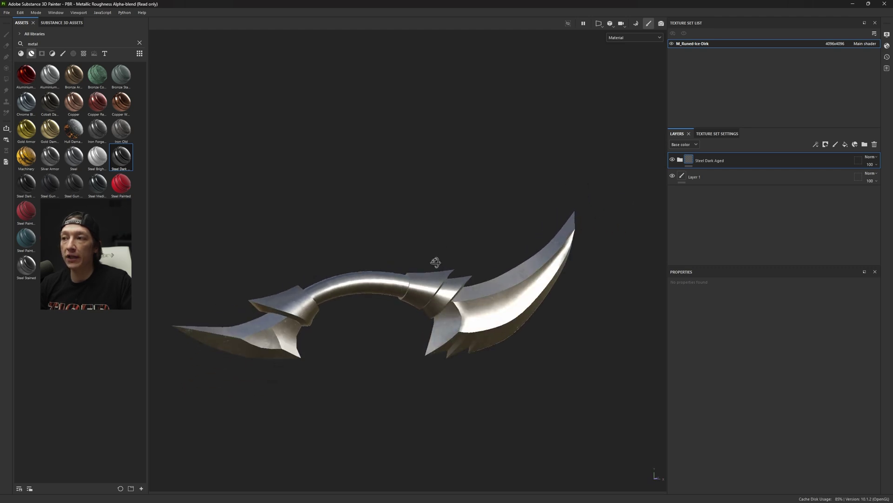
{"action": "scroll", "coordinate": [480, 307], "scroll_direction": "up", "scroll_amount": 5}
{"action": "left_click_drag", "start_coordinate": [496, 285], "coordinate": [394, 248], "text": "alt"}
{"action": "scroll", "coordinate": [377, 268], "scroll_direction": "up", "scroll_amount": 5}
{"action": "scroll", "coordinate": [358, 265], "scroll_direction": "down", "scroll_amount": 5}
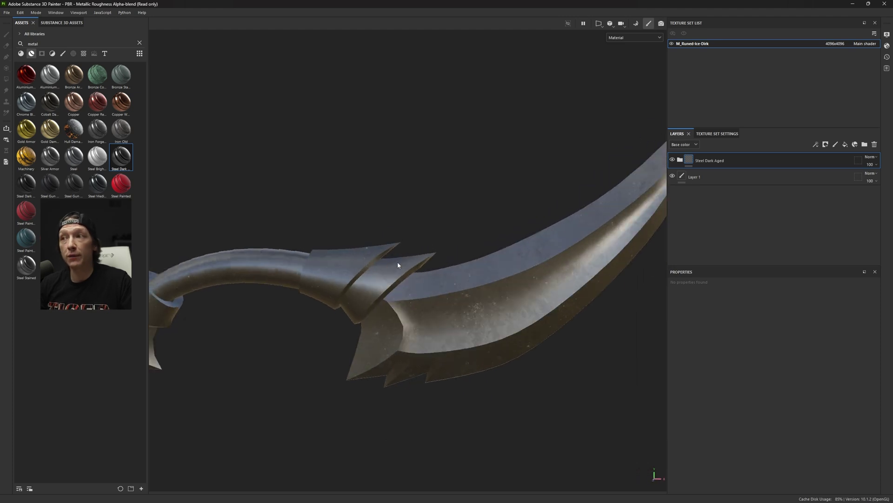
Enter baking mode and set the mesh map output size to 4096.
{"action": "left_click", "coordinate": [637, 24]}
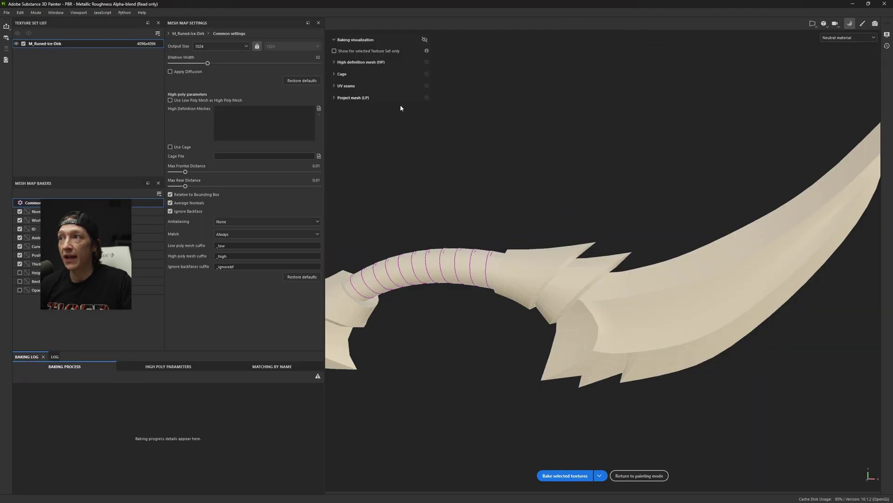
{"action": "left_click", "coordinate": [231, 44]}
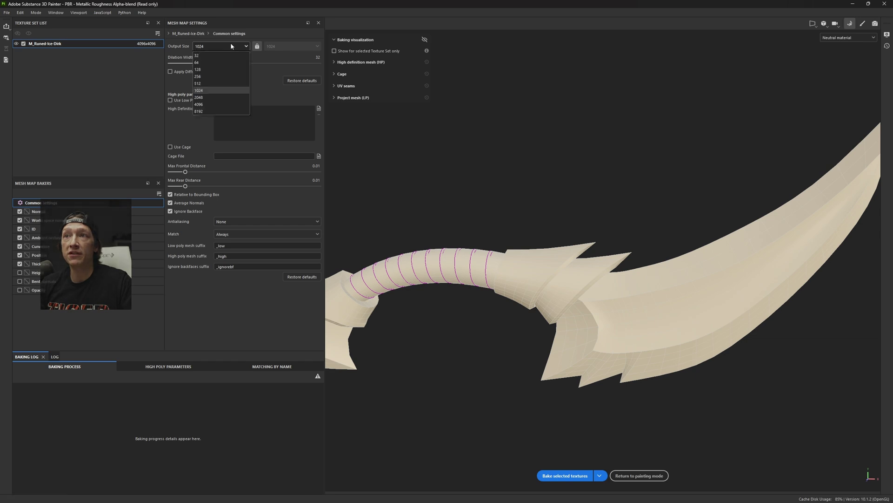
{"action": "left_click", "coordinate": [205, 104]}
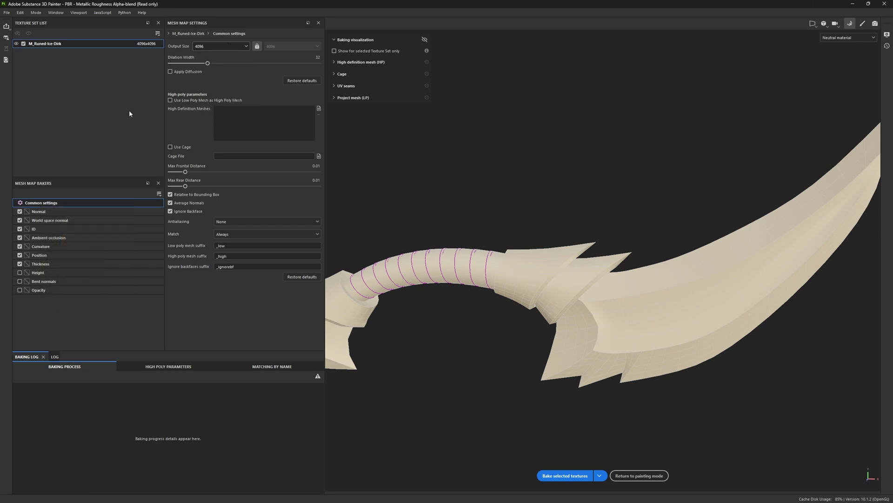
Set the ID map's color source to Vertex Color.
{"action": "left_click", "coordinate": [45, 230]}
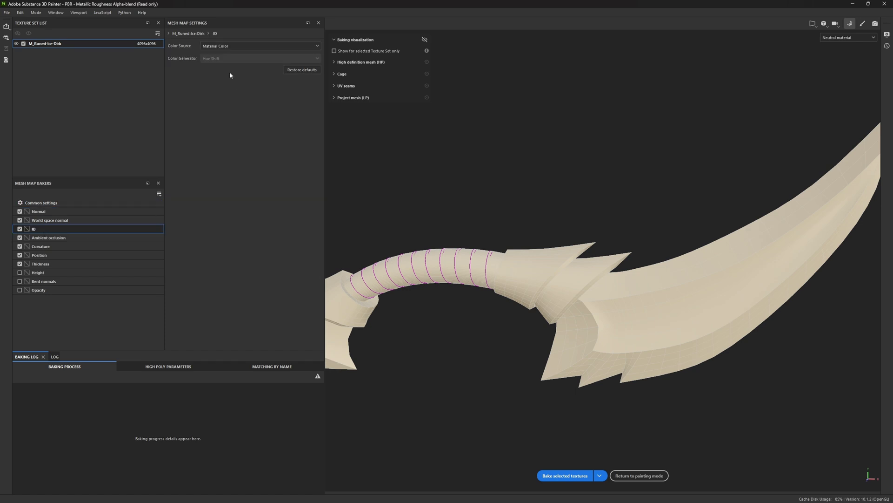
{"action": "left_click", "coordinate": [209, 47]}
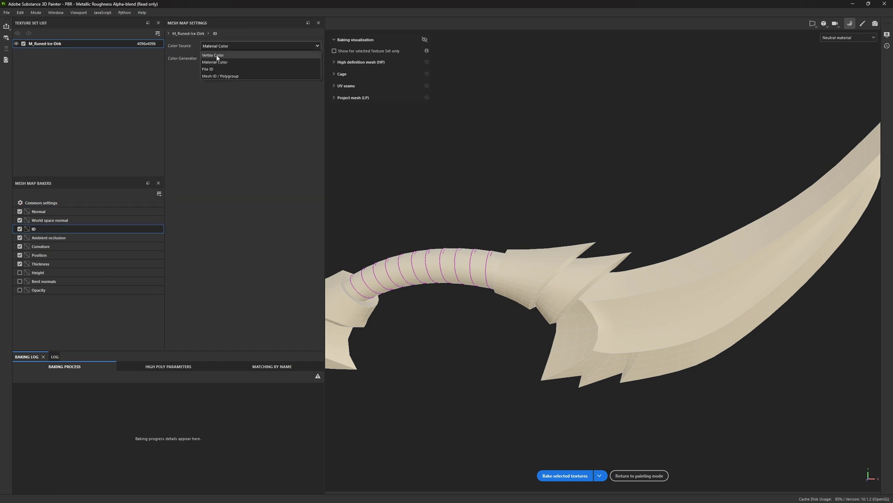
{"action": "left_click", "coordinate": [217, 57]}
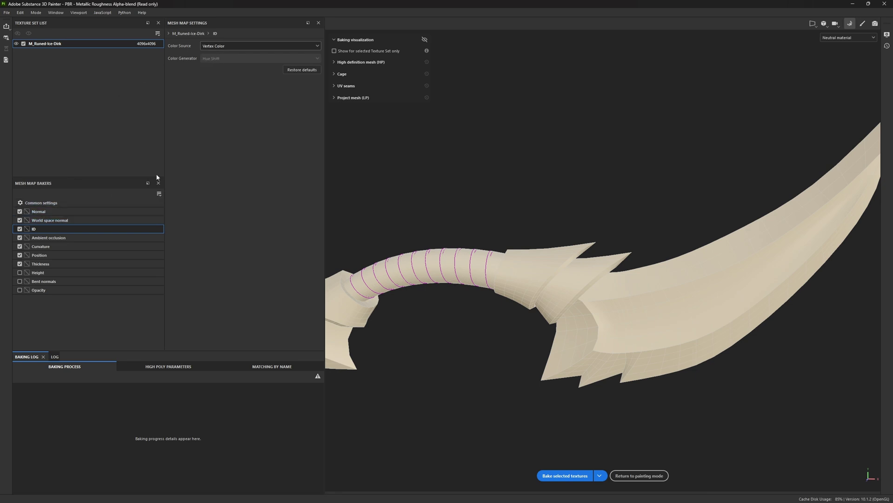
Bake the selected mesh maps for M_Runed-Ice-Dirk with the common settings and return to painting mode.
{"action": "left_click_drag", "start_coordinate": [440, 315], "coordinate": [419, 344], "text": "alt"}
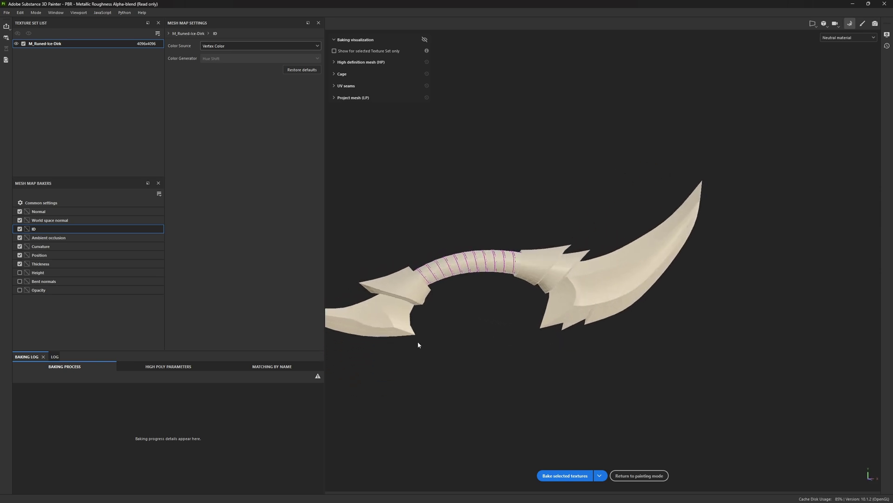
{"action": "left_click", "coordinate": [70, 206]}
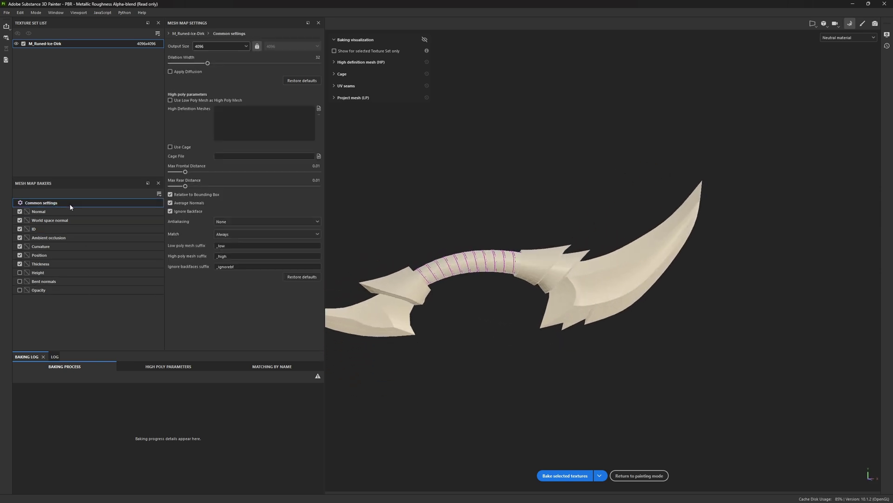
{"action": "left_click", "coordinate": [556, 475]}
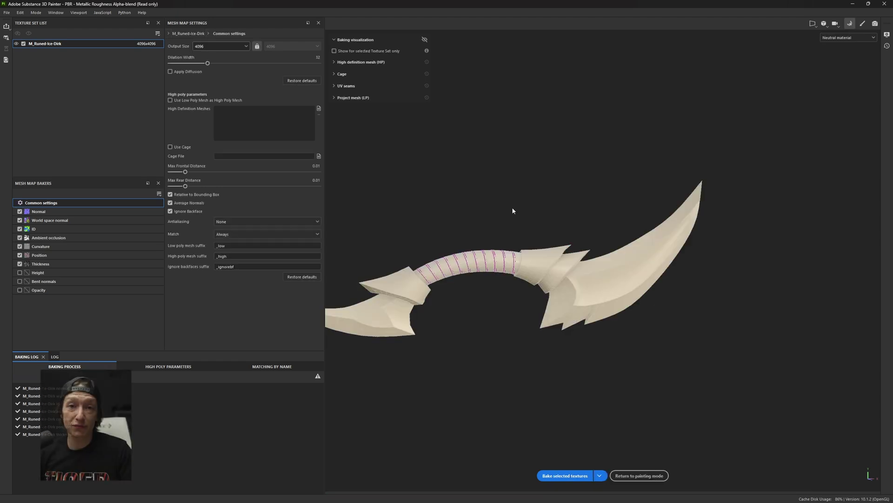
{"action": "left_click", "coordinate": [861, 26]}
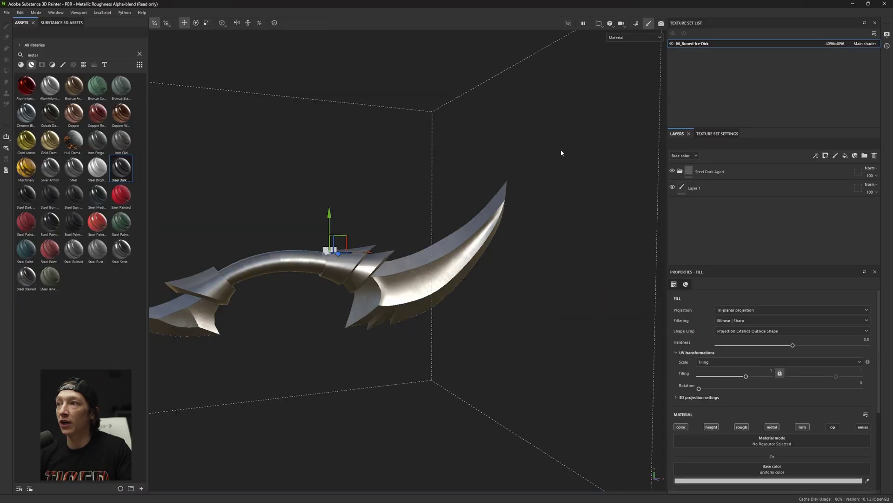
Add a fill layer above the Steel Dark Aged group.
{"action": "left_click_drag", "start_coordinate": [308, 271], "coordinate": [339, 256], "text": "alt"}
{"action": "scroll", "coordinate": [377, 280], "scroll_direction": "up", "scroll_amount": 3}
{"action": "scroll", "coordinate": [376, 280], "scroll_direction": "up", "scroll_amount": 3}
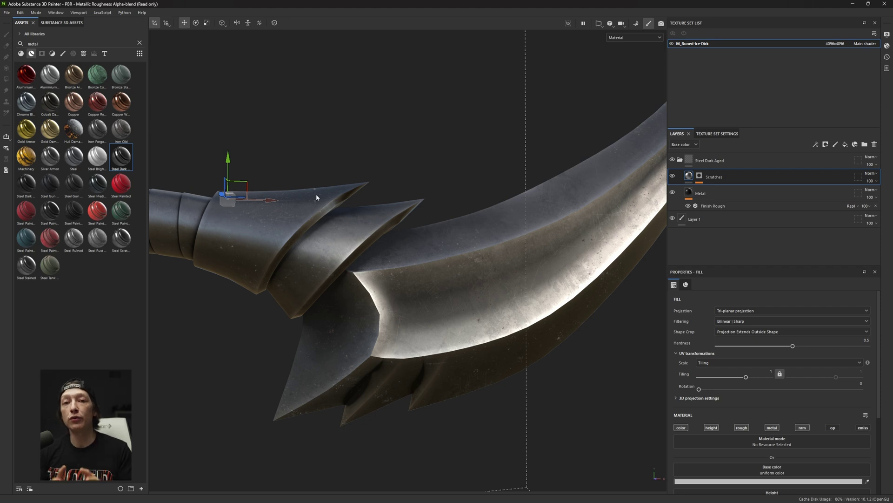
{"action": "left_click", "coordinate": [692, 155]}
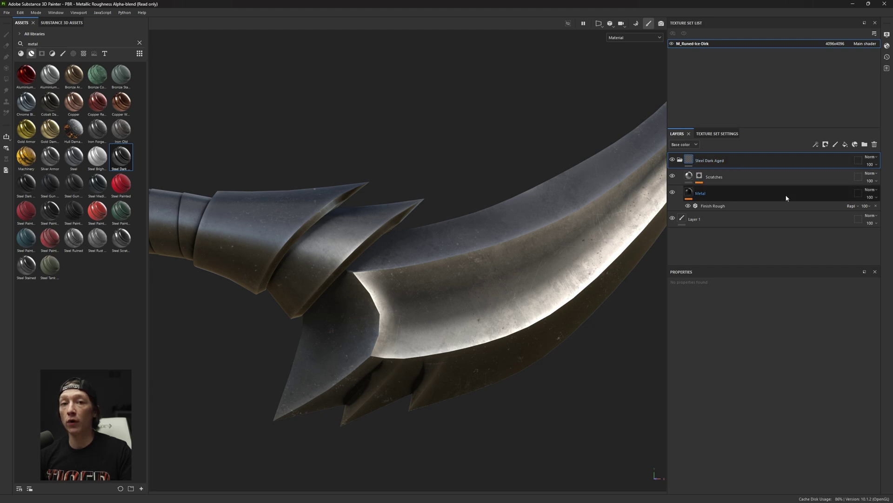
{"action": "left_click", "coordinate": [845, 145]}
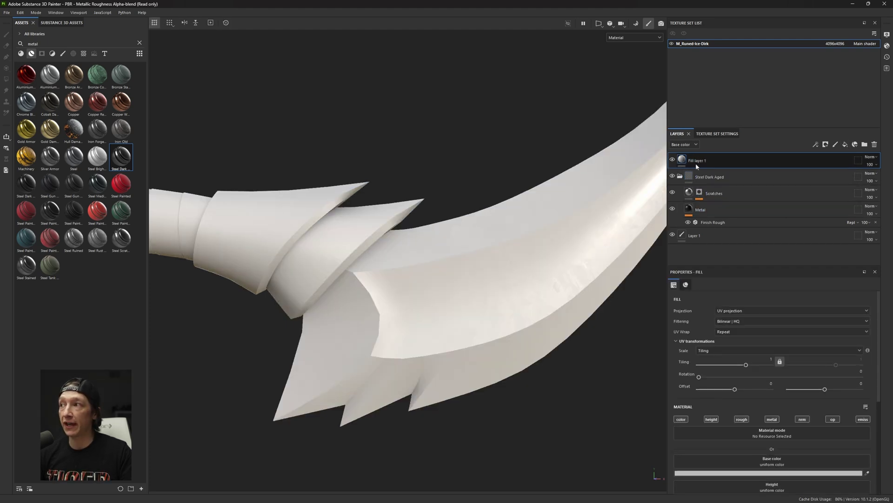
Add a black mask with a color selection effect to the new fill layer.
{"action": "left_click", "coordinate": [826, 145]}
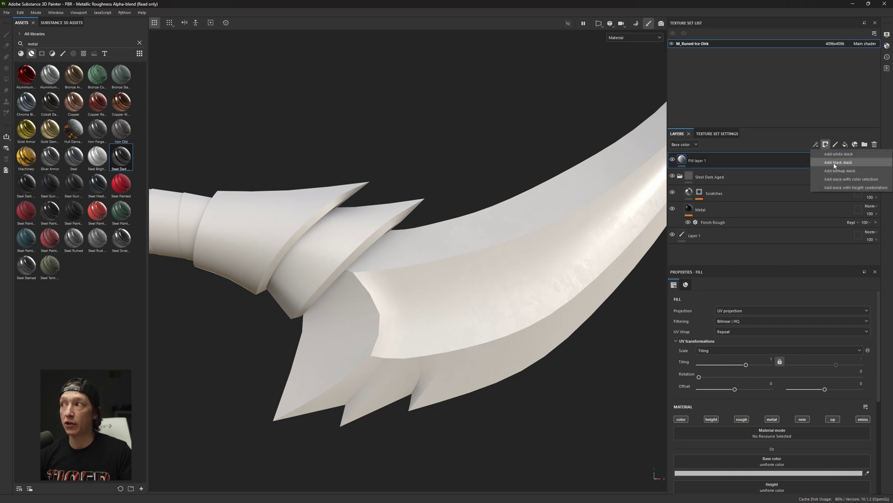
{"action": "left_click", "coordinate": [834, 163]}
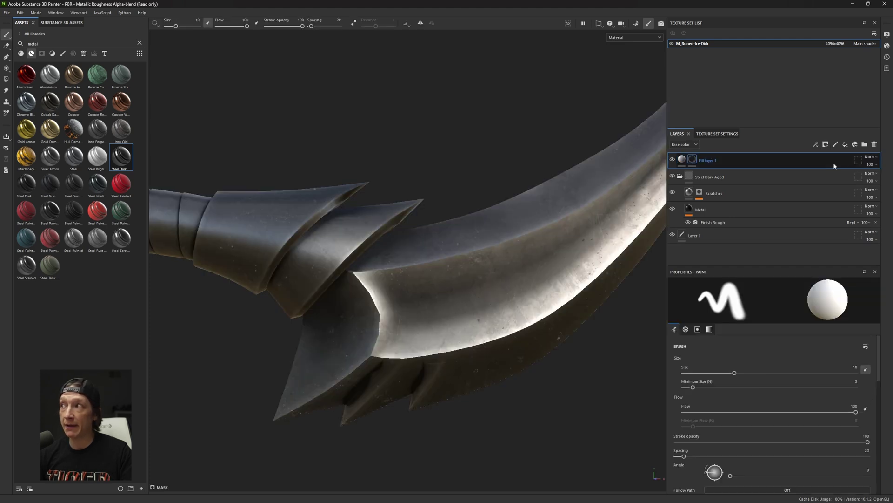
{"action": "left_click", "coordinate": [816, 146]}
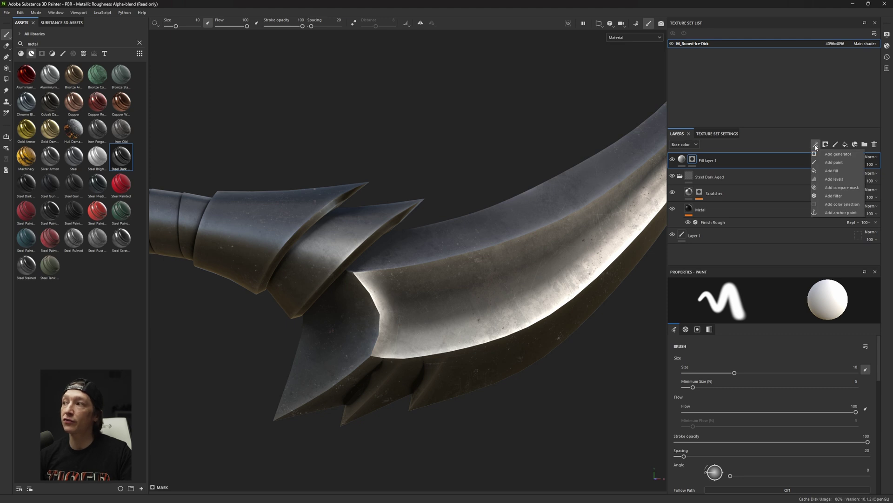
{"action": "left_click", "coordinate": [836, 206]}
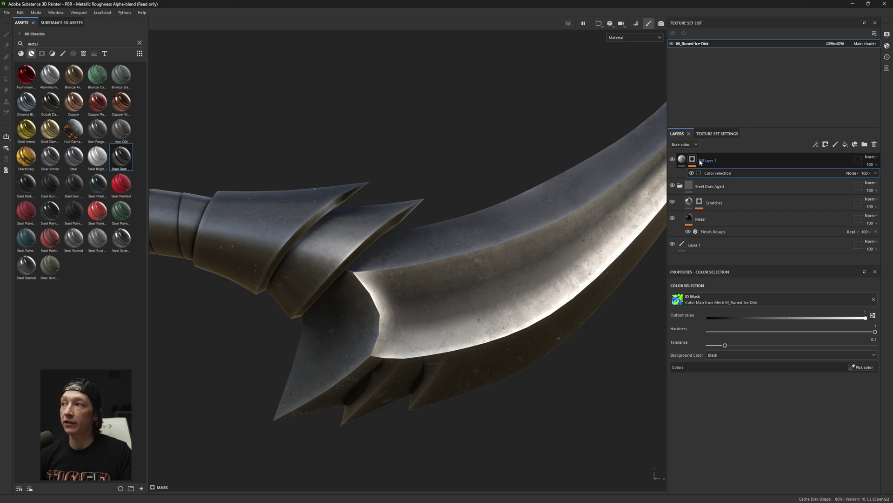
Pick the blue blade color from the ID map for the fill layer's color selection mask.
{"action": "left_click", "coordinate": [863, 367]}
{"action": "scroll", "coordinate": [337, 291], "scroll_direction": "down", "scroll_amount": 5}
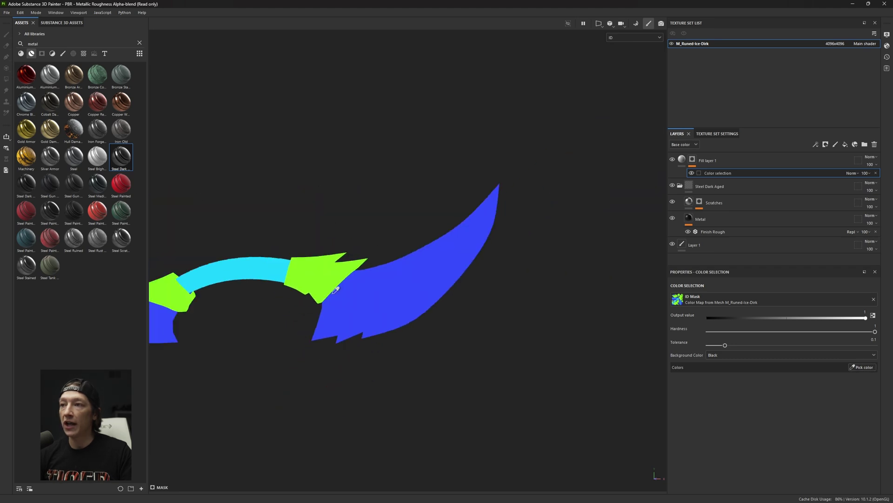
{"action": "left_click", "coordinate": [334, 288]}
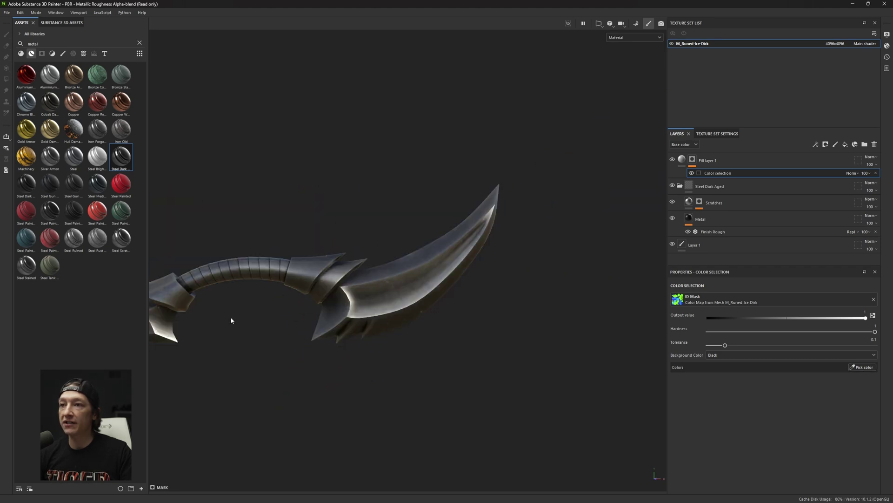
{"action": "left_click", "coordinate": [856, 368]}
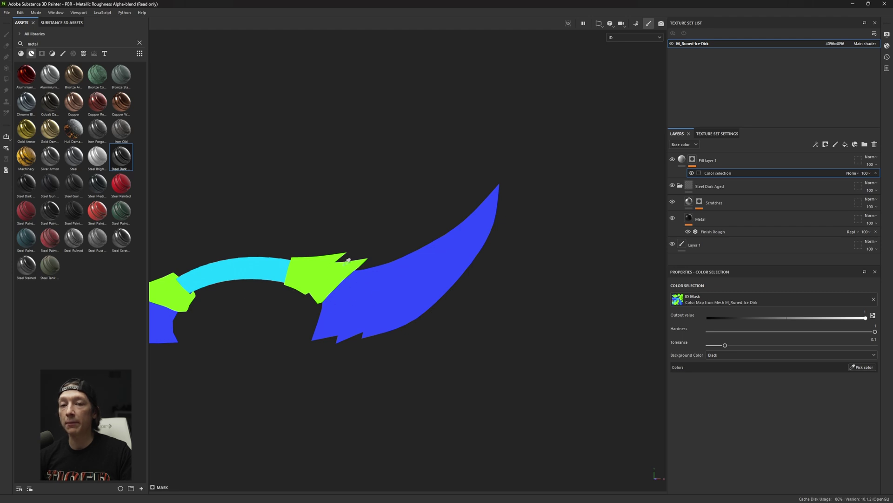
{"action": "left_click", "coordinate": [395, 267]}
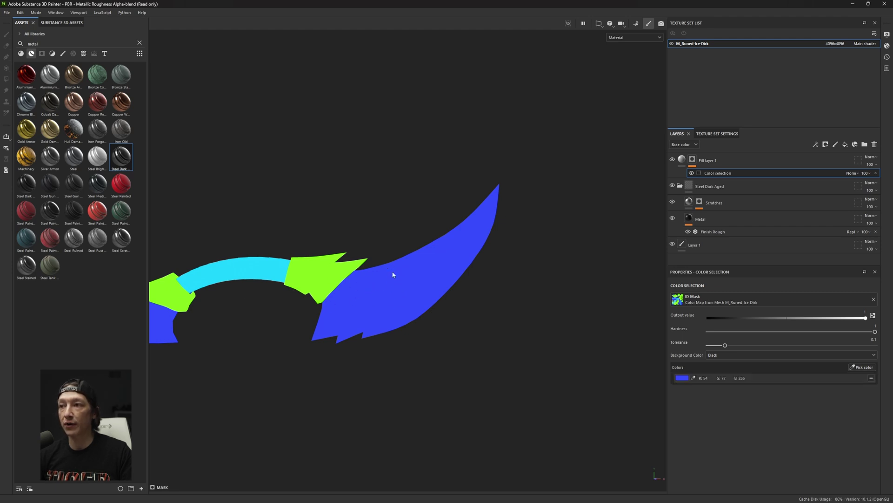
{"action": "left_click_drag", "start_coordinate": [357, 278], "coordinate": [585, 179], "text": "alt"}
Compare the dirk with the masked fill layer hidden and shown, and examine the mask coverage on both blades.
{"action": "left_click", "coordinate": [672, 161]}
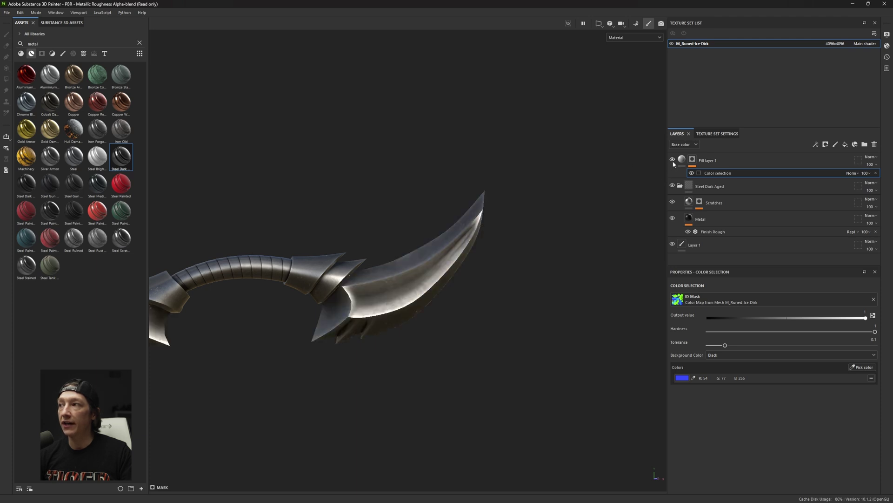
{"action": "left_click", "coordinate": [673, 160]}
{"action": "left_click", "coordinate": [672, 161]}
{"action": "left_click", "coordinate": [673, 161]}
{"action": "left_click", "coordinate": [672, 160]}
{"action": "left_click", "coordinate": [673, 161]}
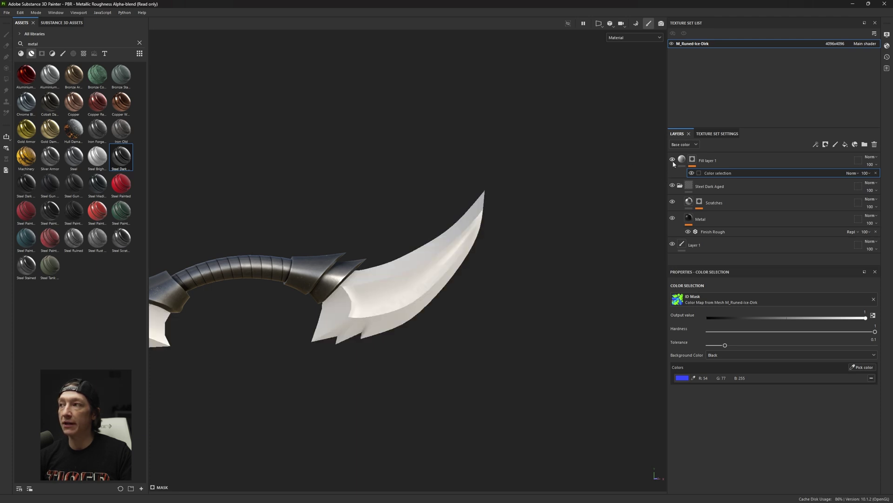
{"action": "left_click", "coordinate": [673, 160]}
{"action": "left_click", "coordinate": [673, 160]}
{"action": "left_click_drag", "start_coordinate": [283, 324], "coordinate": [442, 259], "text": "alt"}
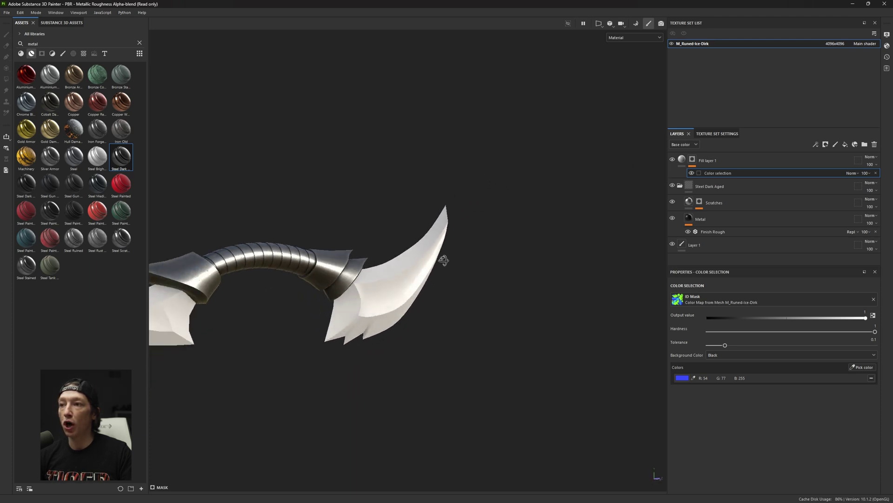
{"action": "middle_click_drag", "start_coordinate": [293, 282], "coordinate": [449, 273], "text": "alt"}
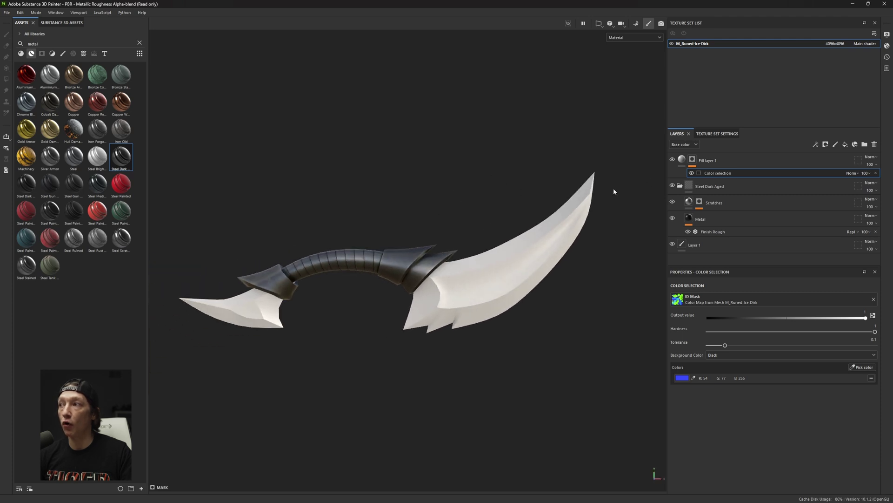
{"action": "left_click_drag", "start_coordinate": [221, 312], "coordinate": [285, 331], "text": "alt"}
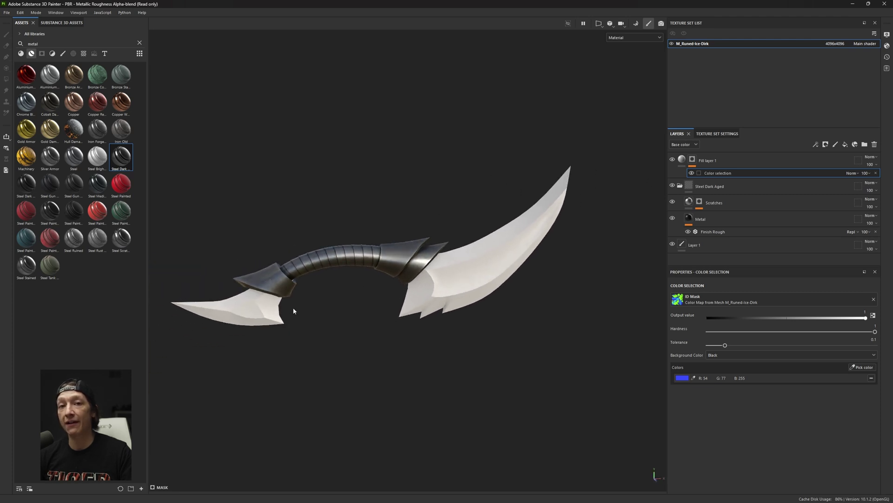
Try pure red (FF0000) as the fill layer's base color and delete the fill layer.
{"action": "left_click", "coordinate": [681, 160]}
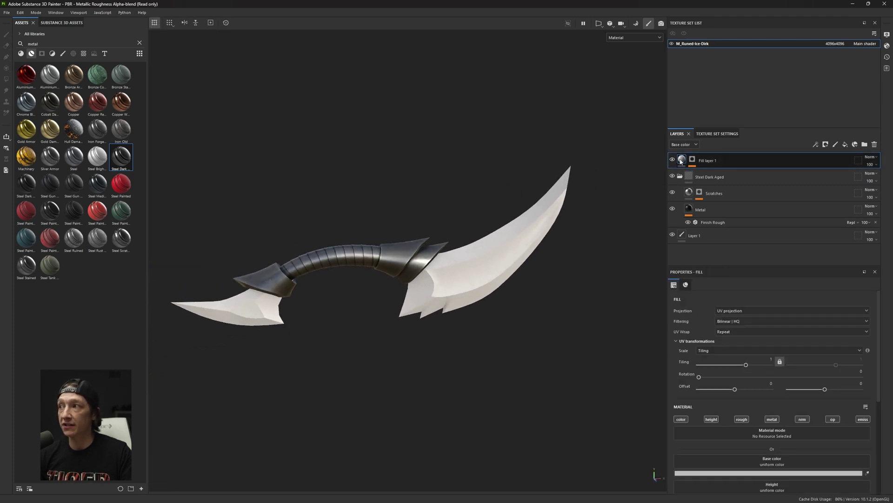
{"action": "left_click", "coordinate": [740, 473]}
{"action": "left_click_drag", "start_coordinate": [791, 409], "coordinate": [821, 389]}
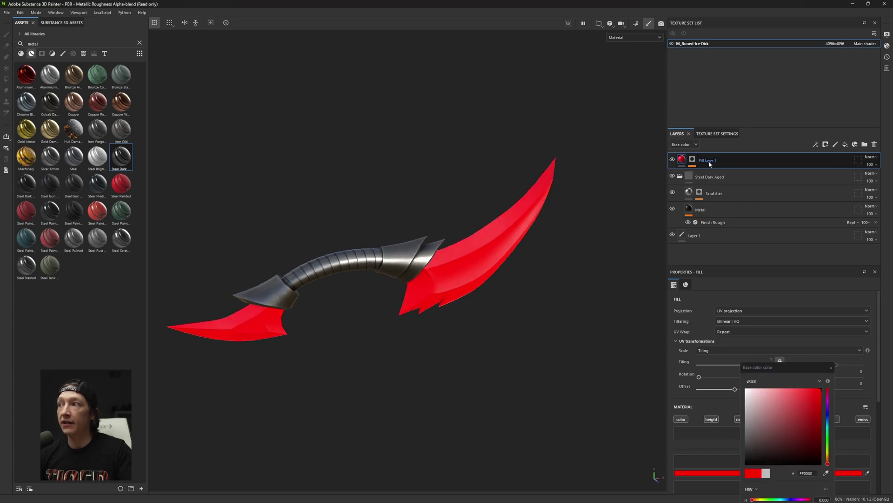
{"action": "key", "text": "Delete"}
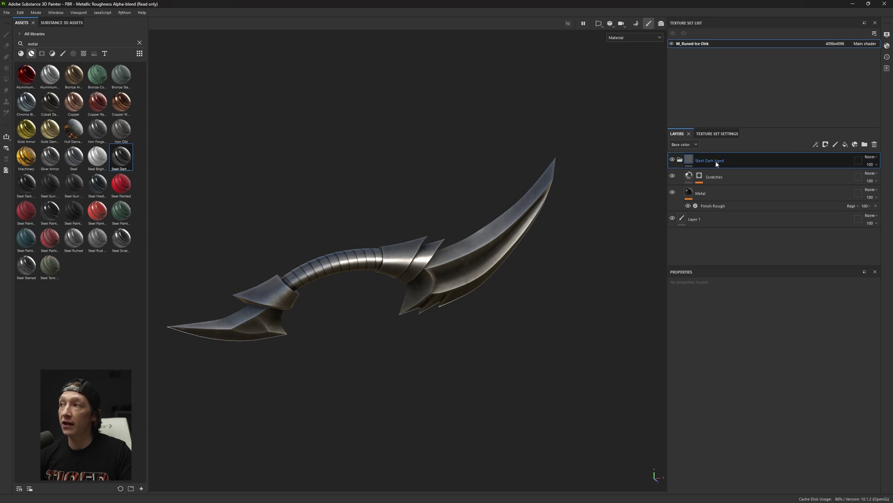
Limit the Steel Dark Aged group to the blades with a black mask and a color selection of the blue ID color.
{"action": "left_click", "coordinate": [826, 145]}
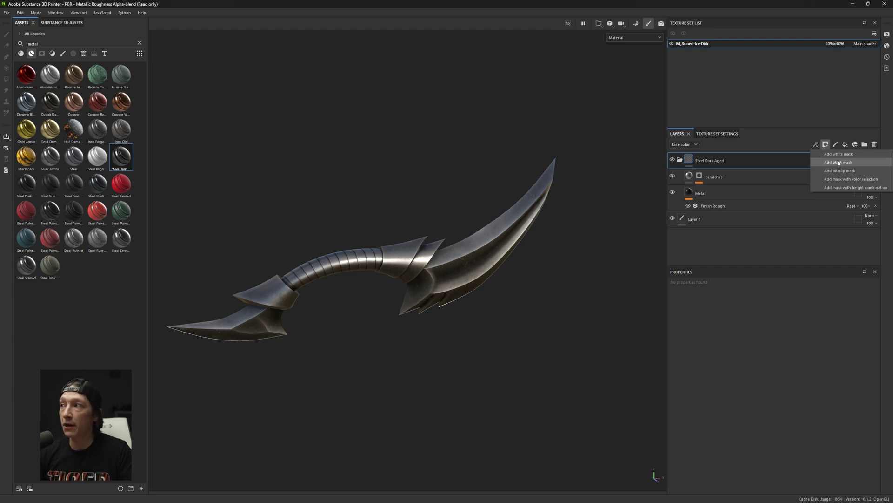
{"action": "left_click", "coordinate": [835, 154]}
{"action": "left_click_drag", "start_coordinate": [383, 246], "coordinate": [726, 224], "text": "alt"}
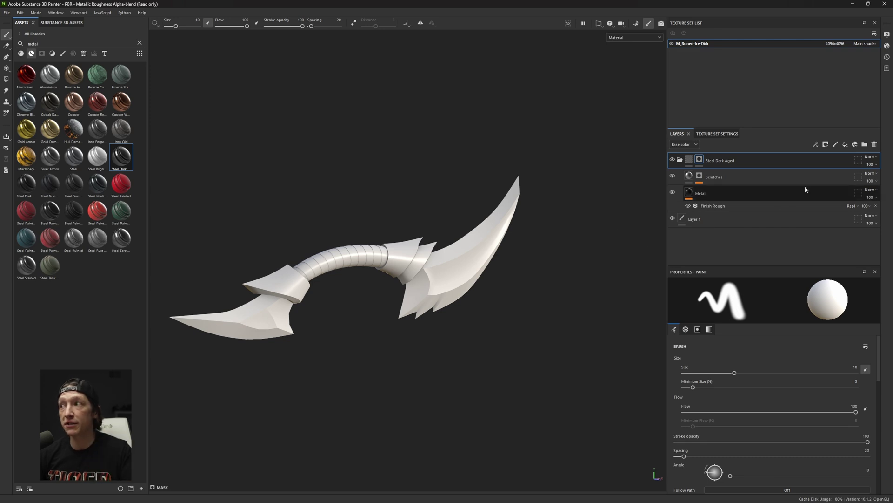
{"action": "left_click", "coordinate": [815, 144]}
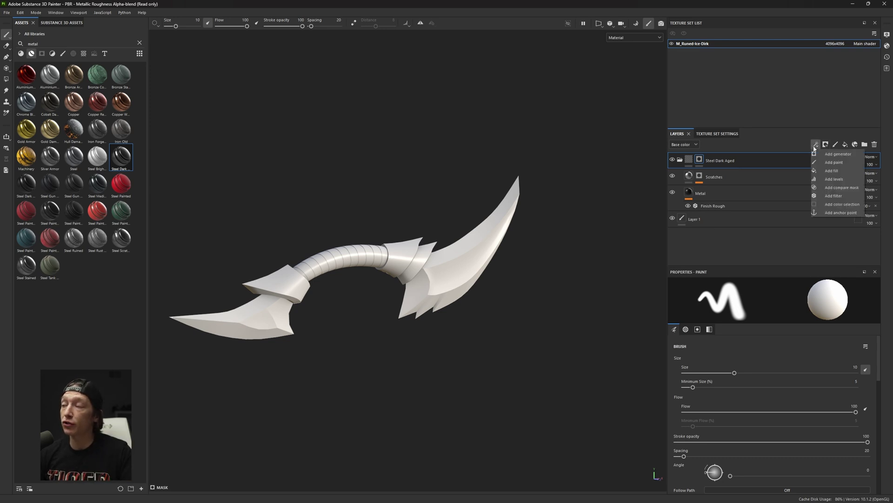
{"action": "left_click", "coordinate": [838, 205]}
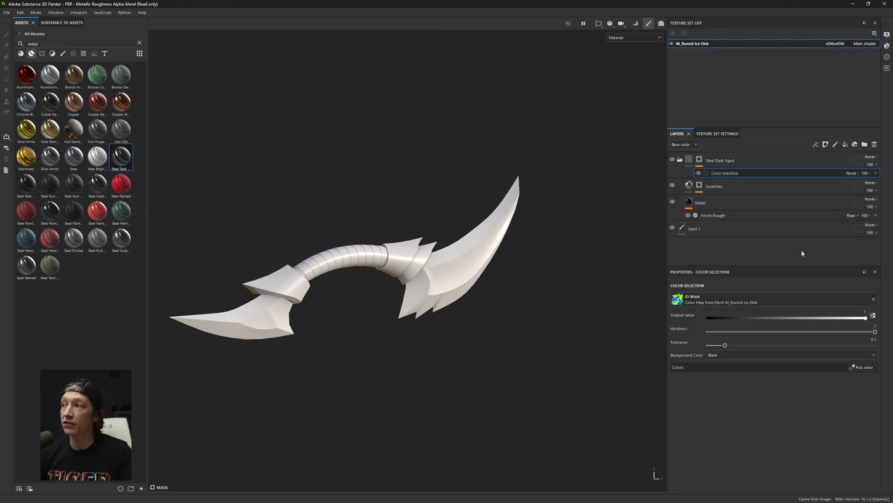
{"action": "left_click", "coordinate": [861, 367]}
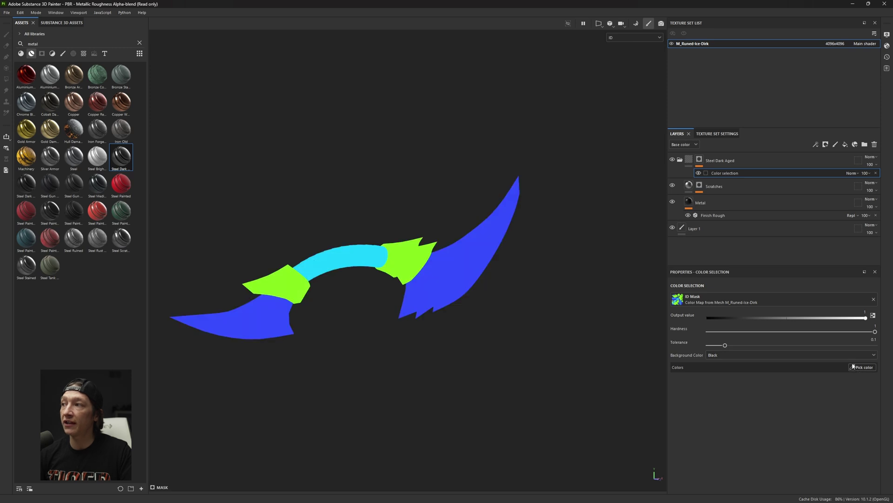
{"action": "left_click", "coordinate": [447, 260]}
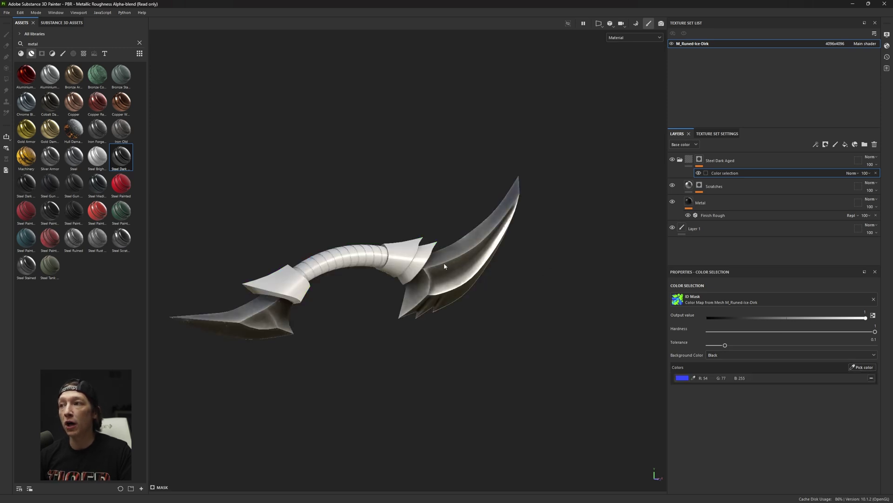
{"action": "left_click_drag", "start_coordinate": [447, 260], "coordinate": [412, 253], "text": "alt"}
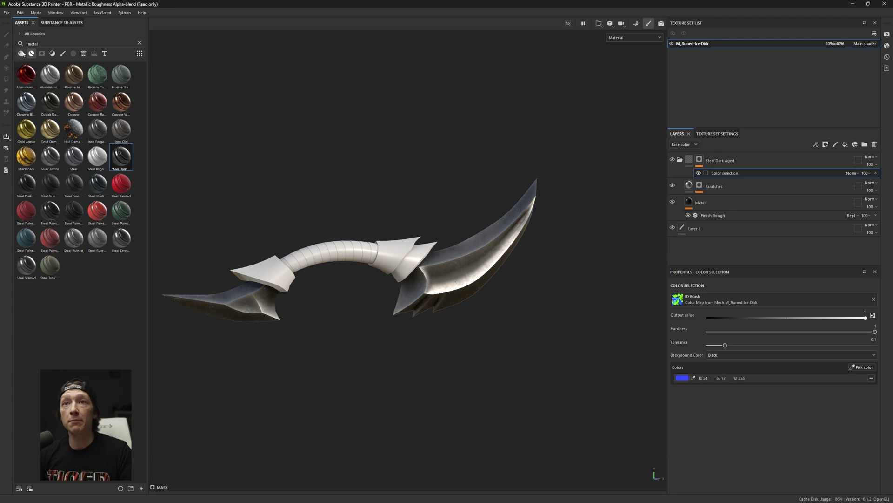
Search the assets for leather and add the Leather Rough material above the Steel Dark Aged group.
{"action": "double_click", "coordinate": [33, 43]}
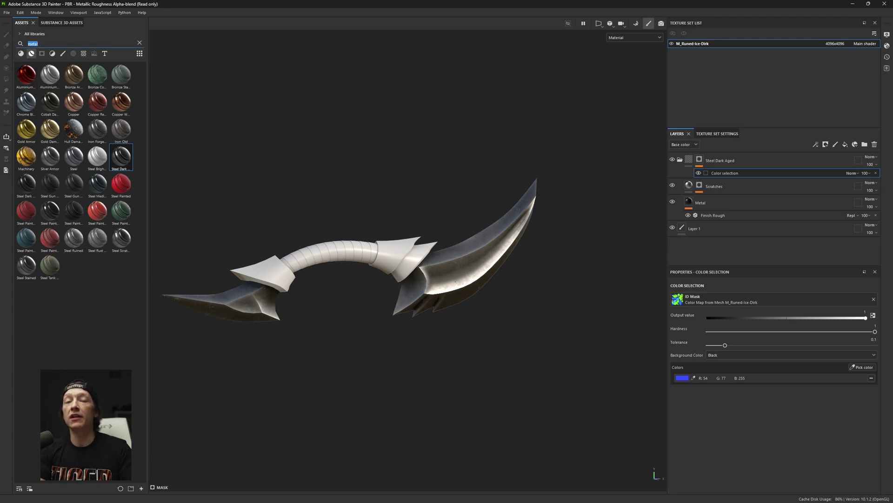
{"action": "type", "text": "leather"}
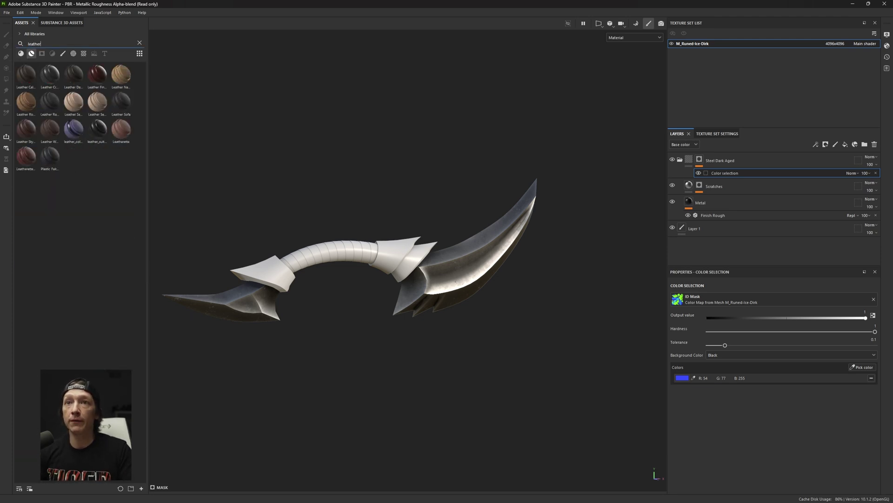
{"action": "mouse_move", "coordinate": [31, 108]}
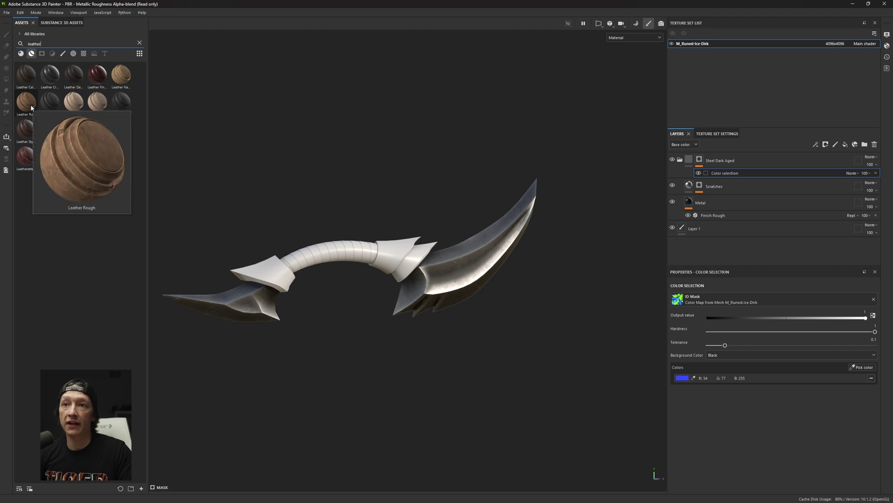
{"action": "left_click_drag", "start_coordinate": [28, 108], "coordinate": [725, 155]}
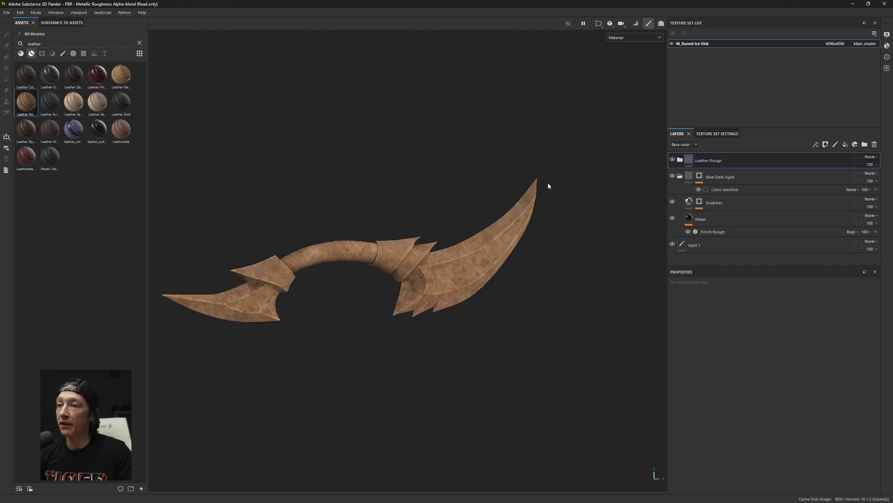
Move the Leather Rough group below the Steel Dark Aged group's layers, directly above Layer 1.
{"action": "middle_click_drag", "start_coordinate": [297, 241], "coordinate": [412, 266]}
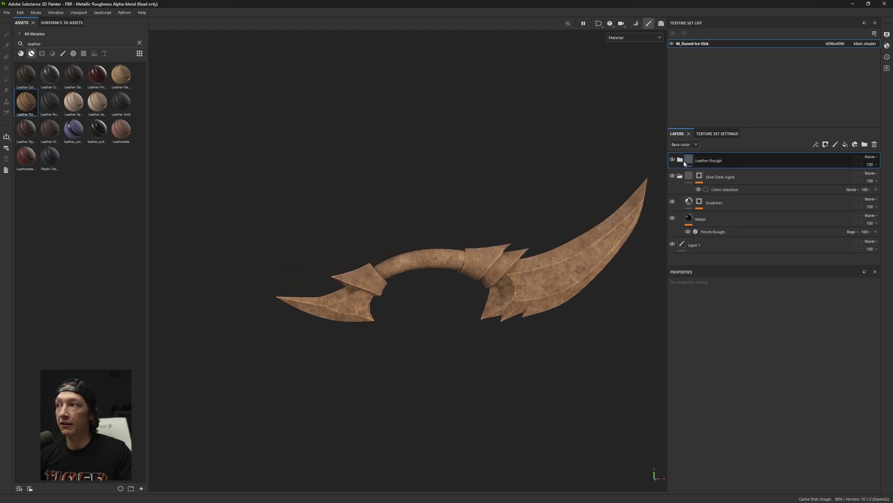
{"action": "left_click_drag", "start_coordinate": [430, 246], "coordinate": [446, 261], "text": "alt"}
{"action": "left_click_drag", "start_coordinate": [709, 160], "coordinate": [725, 248]}
{"action": "scroll", "coordinate": [444, 265], "scroll_direction": "up", "scroll_amount": 5}
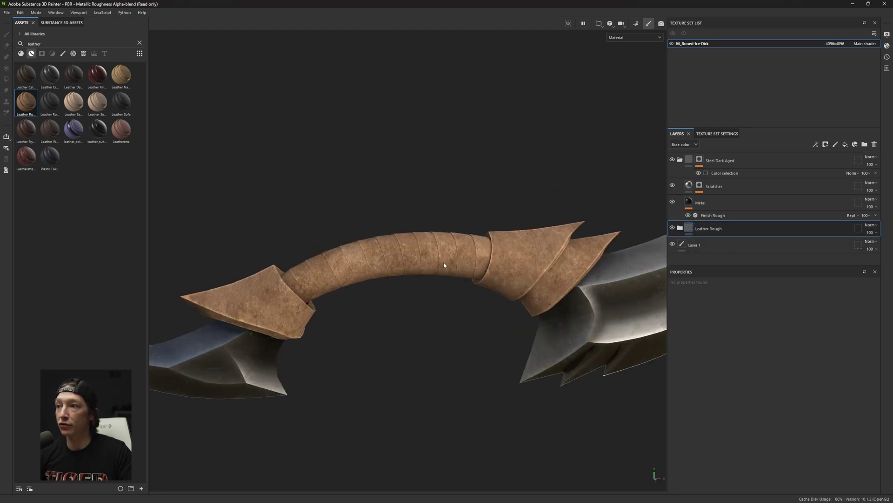
{"action": "mouse_move", "coordinate": [423, 261]}
{"action": "left_mouse_down", "text": "alt"}
{"action": "mouse_move", "coordinate": [428, 272]}
{"action": "mouse_move", "coordinate": [423, 257]}
{"action": "left_mouse_up", "text": "alt"}
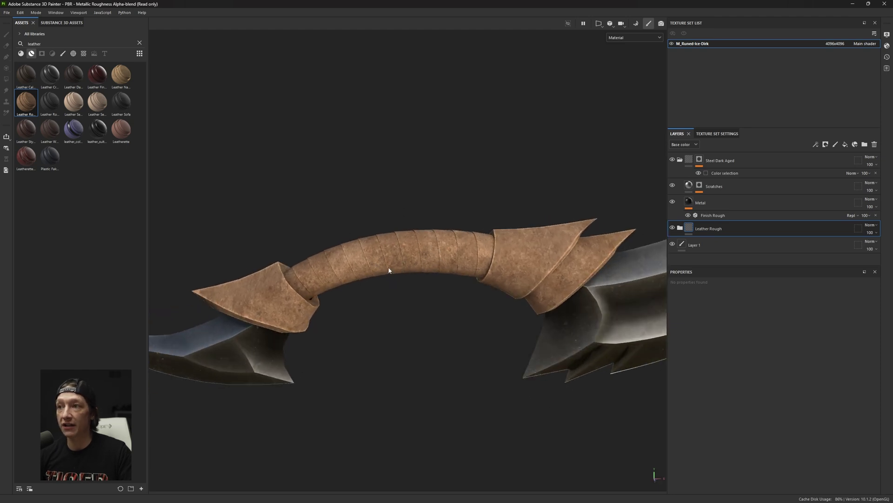
{"action": "left_click_drag", "start_coordinate": [389, 269], "coordinate": [423, 257], "text": "alt"}
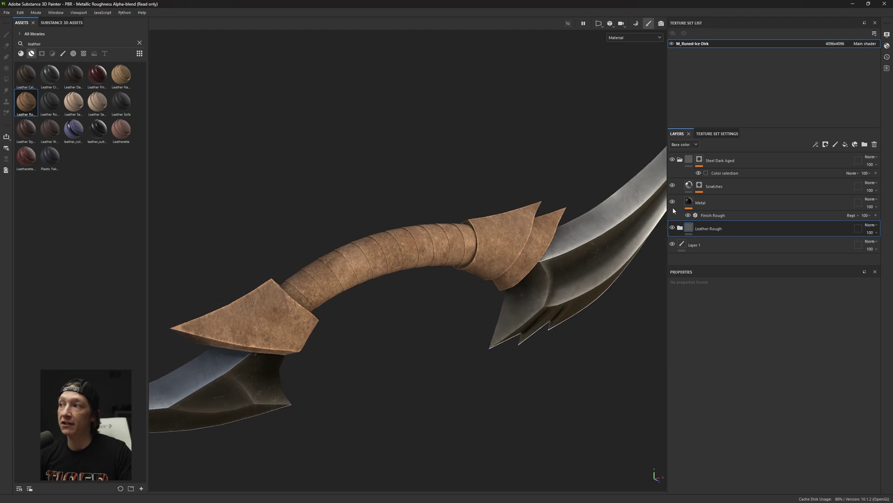
Limit the Leather Rough group to the handle grip with a black mask and a color selection of the cyan ID color.
{"action": "left_click", "coordinate": [826, 145]}
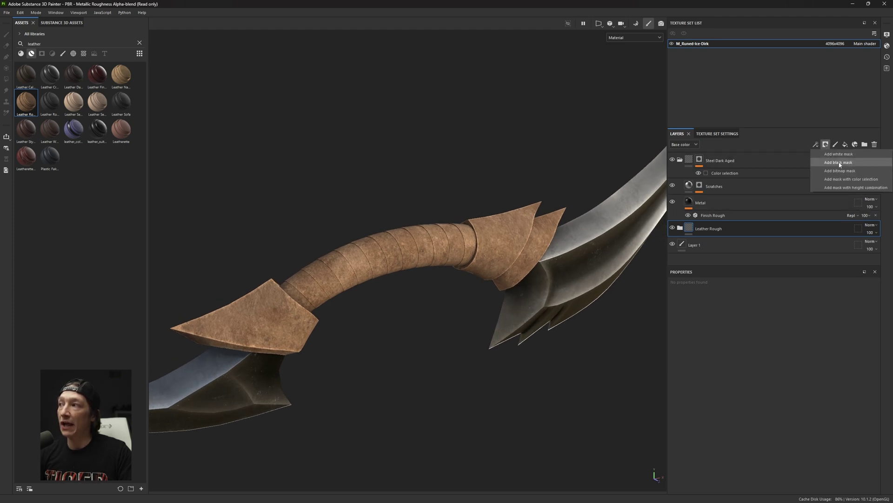
{"action": "left_click", "coordinate": [840, 162]}
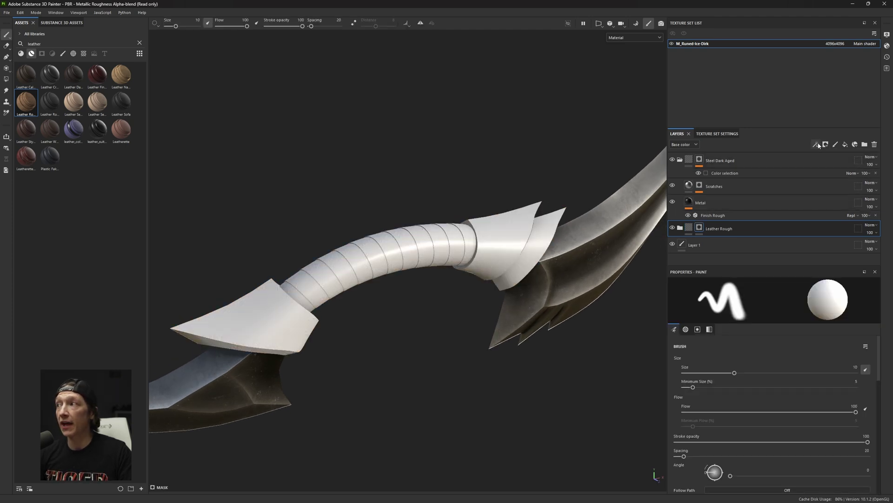
{"action": "left_click", "coordinate": [816, 145]}
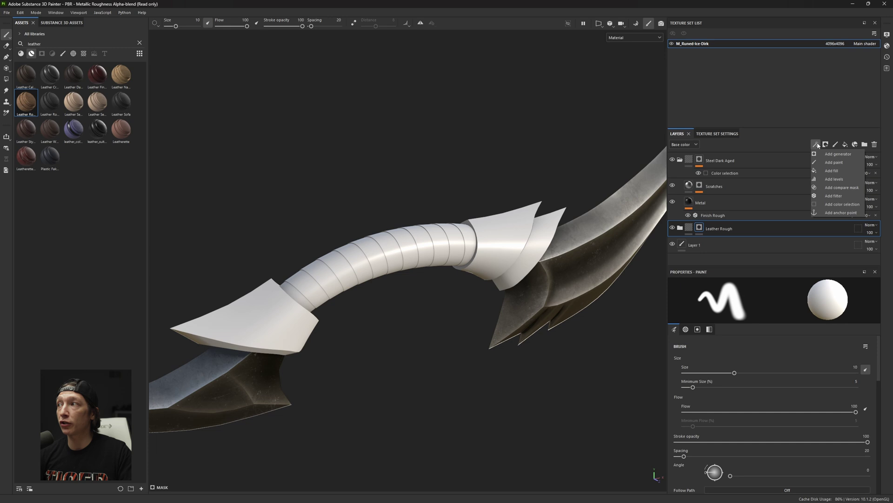
{"action": "left_click", "coordinate": [841, 204]}
{"action": "left_click", "coordinate": [862, 367]}
{"action": "left_click", "coordinate": [349, 236]}
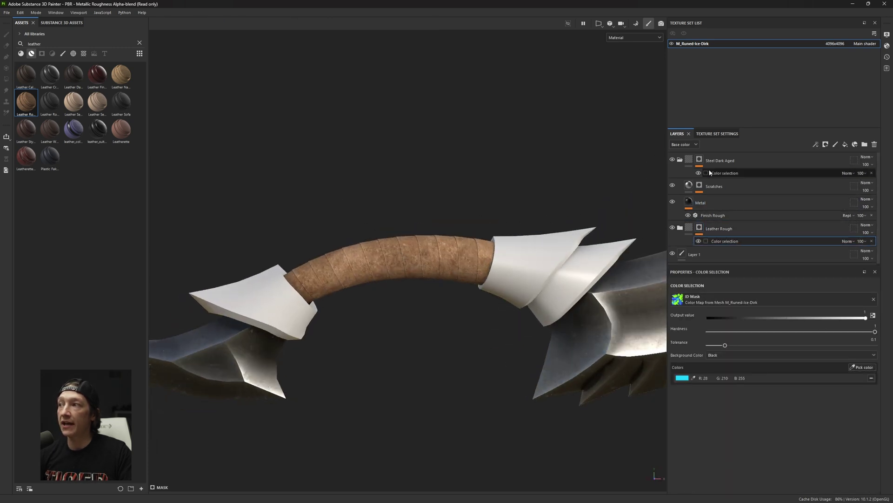
Collapse the Steel Dark Aged group and duplicate it.
{"action": "left_click", "coordinate": [680, 160]}
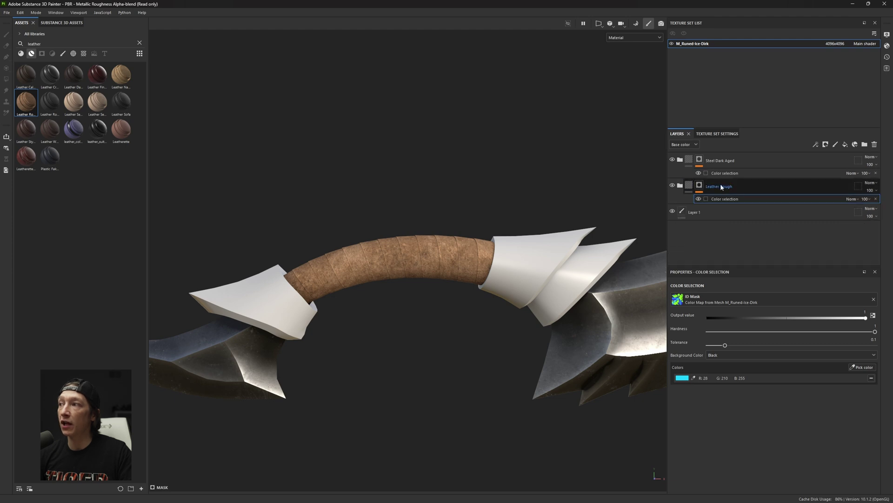
{"action": "left_click", "coordinate": [719, 160]}
{"action": "left_click_drag", "start_coordinate": [282, 275], "coordinate": [364, 271], "text": "alt"}
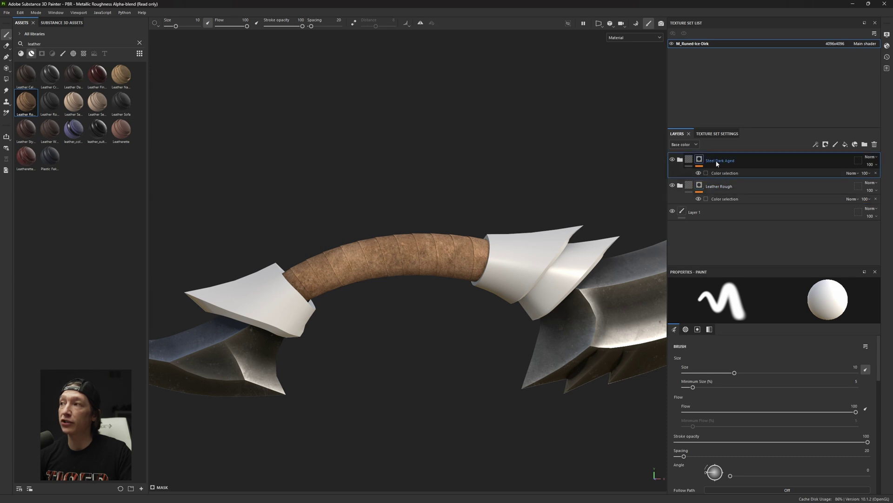
{"action": "key", "text": "ctrl+d"}
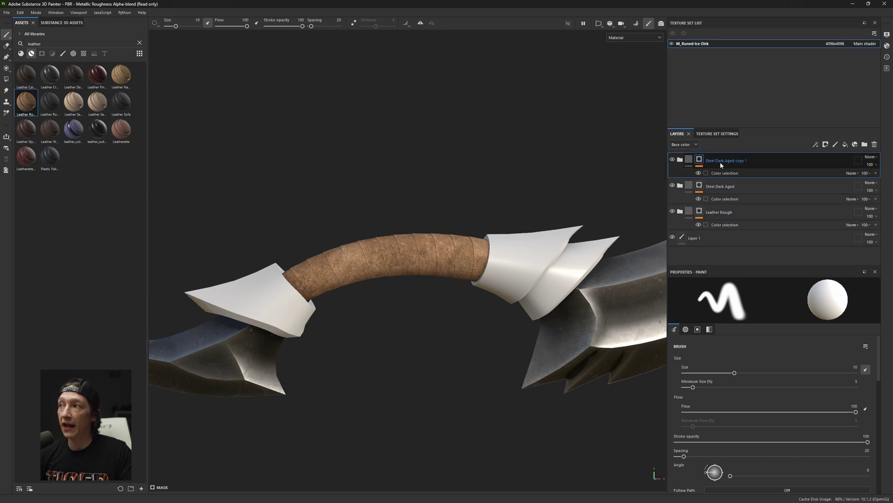
Rename the duplicated steel group Loops and the original Steel Dark Aged group Blade.
{"action": "double_click", "coordinate": [721, 162]}
{"action": "type", "text": "L"}
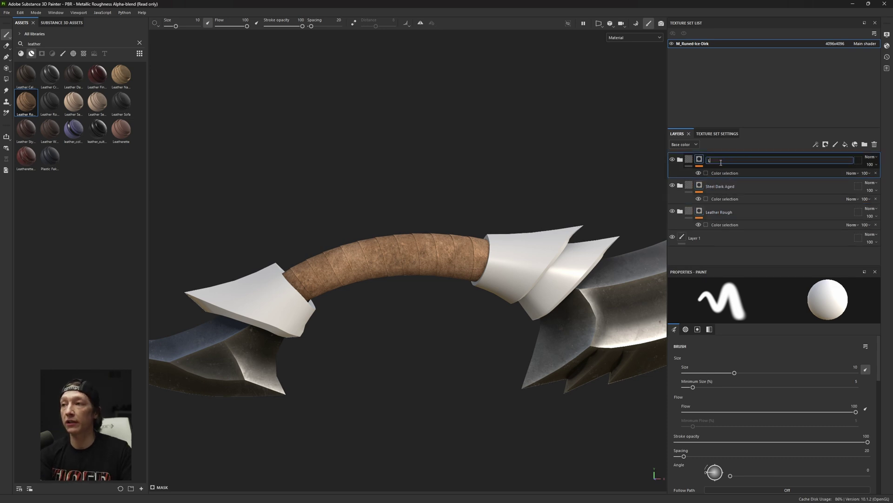
{"action": "type", "text": "oops"}
{"action": "key", "text": "Return"}
{"action": "double_click", "coordinate": [721, 186]}
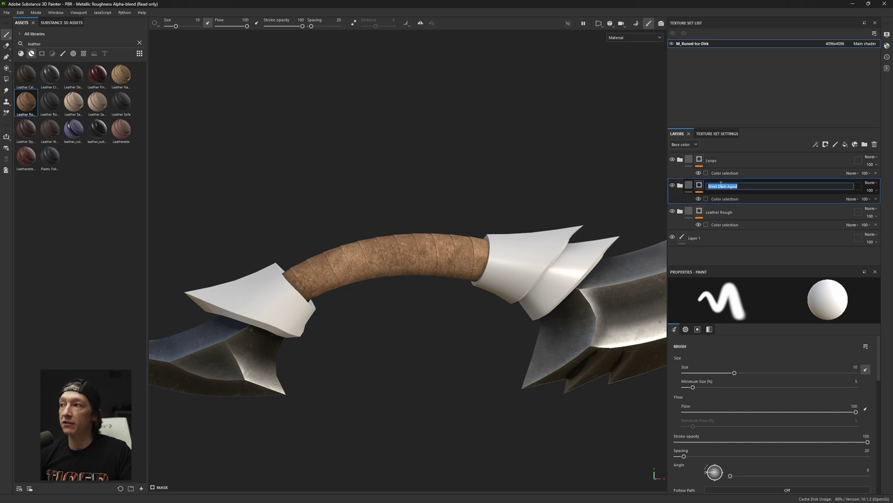
{"action": "type", "text": "Blade"}
{"action": "key", "text": "Return"}
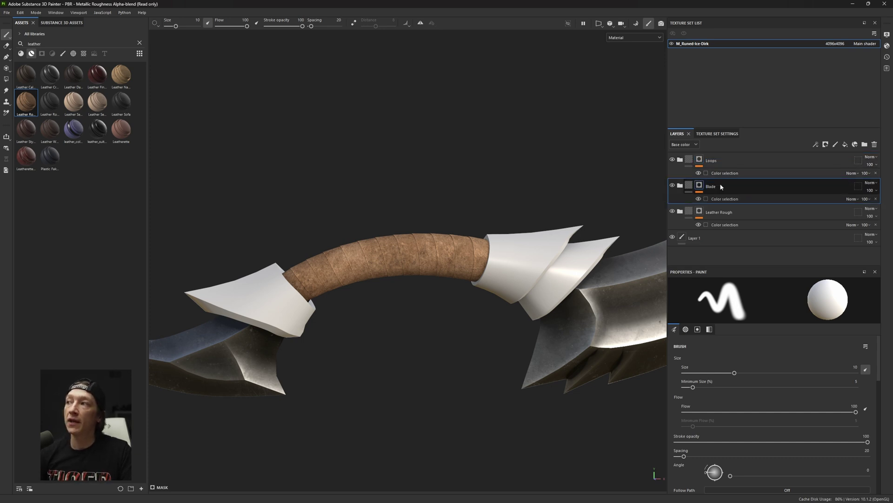
Switch the Loops group's color selection to the green ID color of the handle guards, removing the blue one.
{"action": "left_click", "coordinate": [727, 173]}
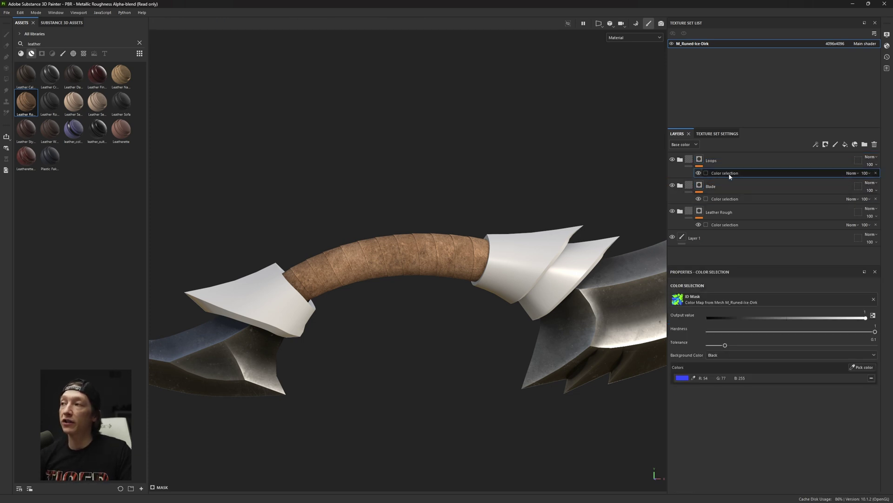
{"action": "left_click", "coordinate": [865, 367]}
{"action": "left_click", "coordinate": [512, 256]}
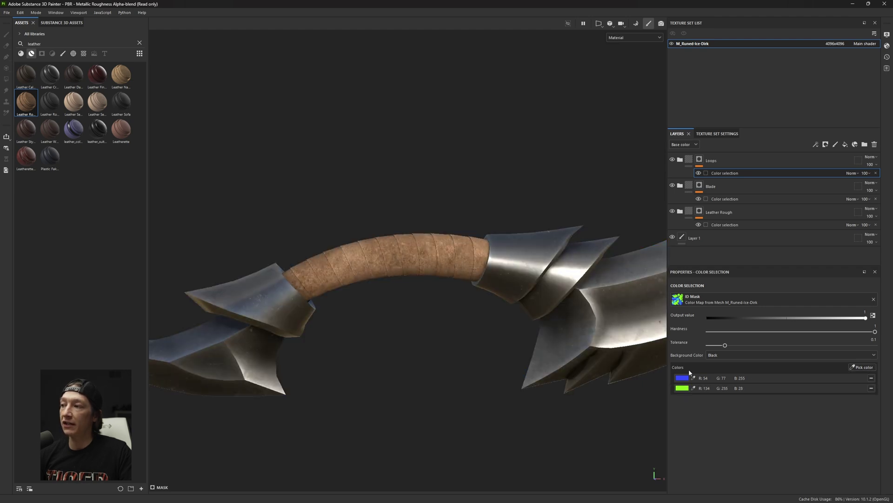
{"action": "left_click", "coordinate": [871, 379]}
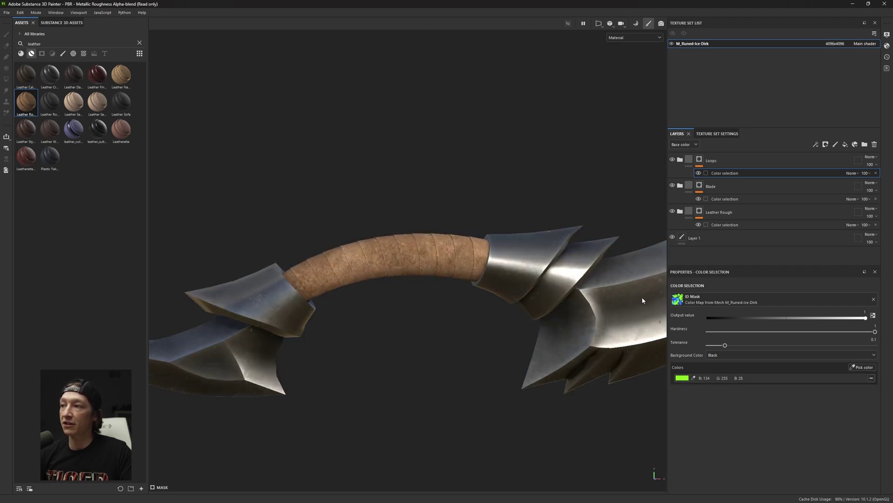
Search the materials for simpl and add SimpleDiffuse inside the Loops group, directly above the Scratches layer.
{"action": "left_click", "coordinate": [680, 160]}
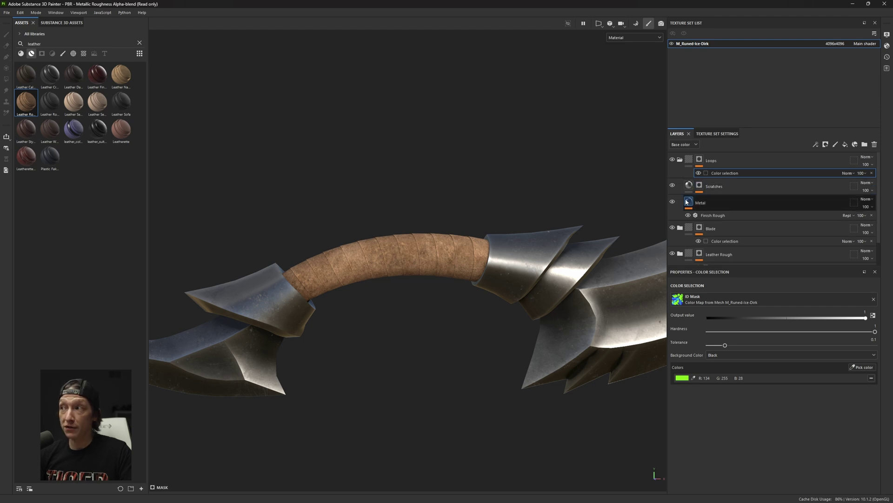
{"action": "left_click", "coordinate": [687, 202]}
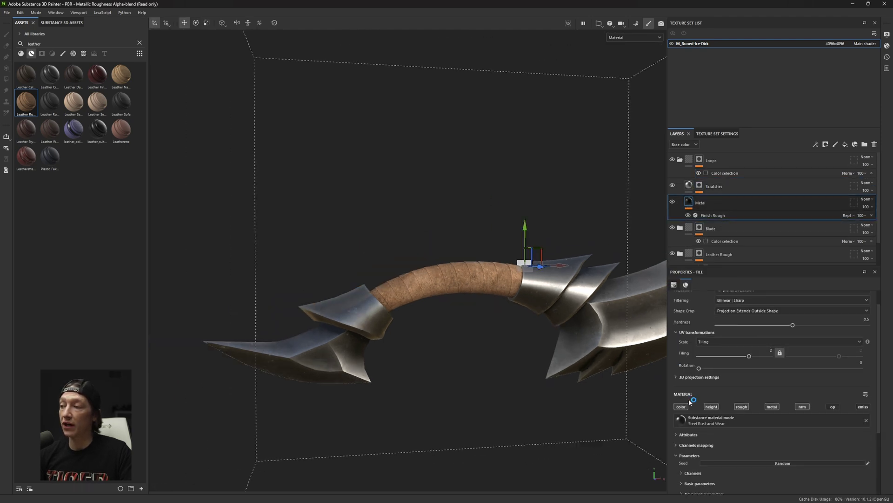
{"action": "left_click", "coordinate": [719, 186]}
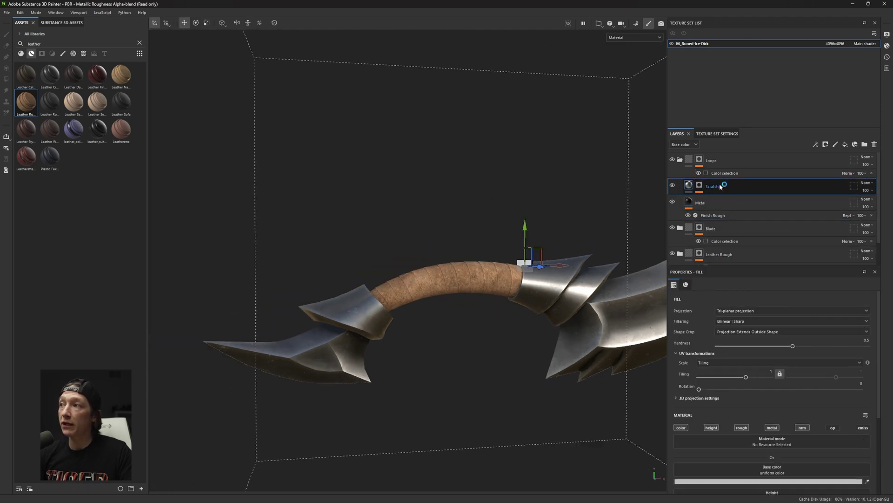
{"action": "left_click_drag", "start_coordinate": [363, 236], "coordinate": [479, 296], "text": "alt"}
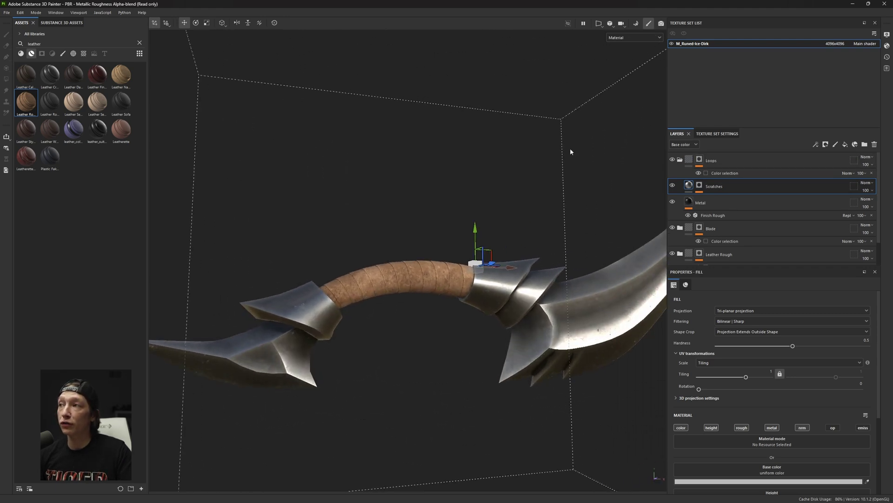
{"action": "left_click", "coordinate": [21, 53]}
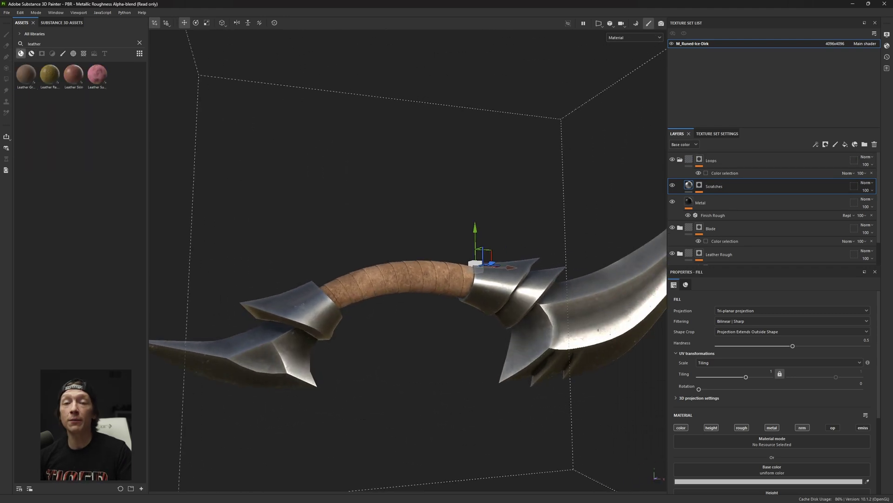
{"action": "double_click", "coordinate": [53, 44]}
{"action": "type", "text": "simpl"}
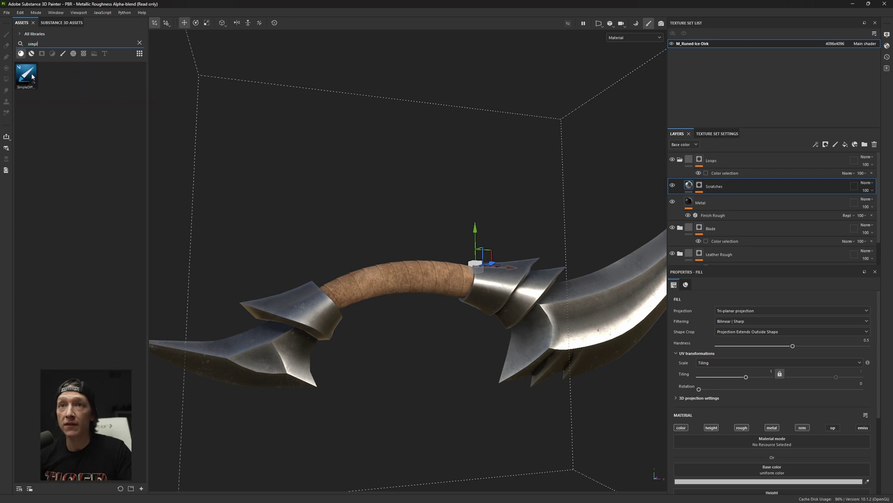
{"action": "left_click_drag", "start_coordinate": [26, 75], "coordinate": [716, 159]}
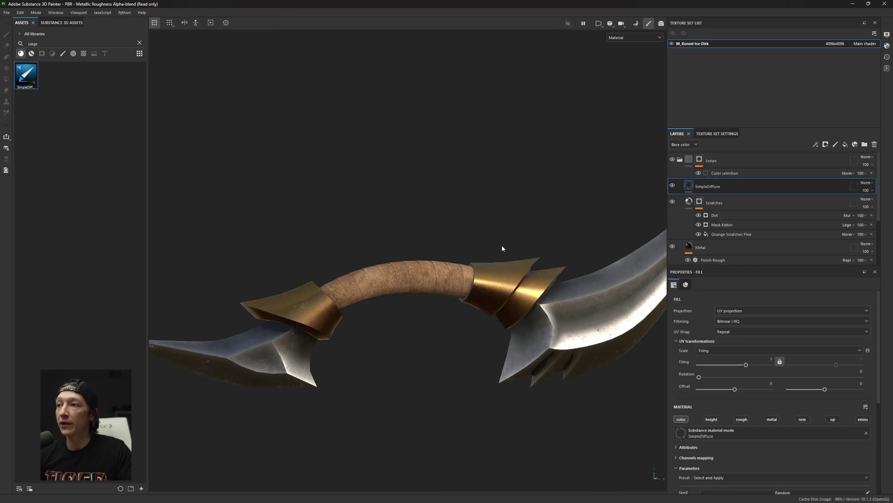
Check the SimpleDiffuse presets and examine the guards' coloring from other angles and under rotated environment lighting.
{"action": "left_click_drag", "start_coordinate": [503, 249], "coordinate": [317, 295], "text": "alt"}
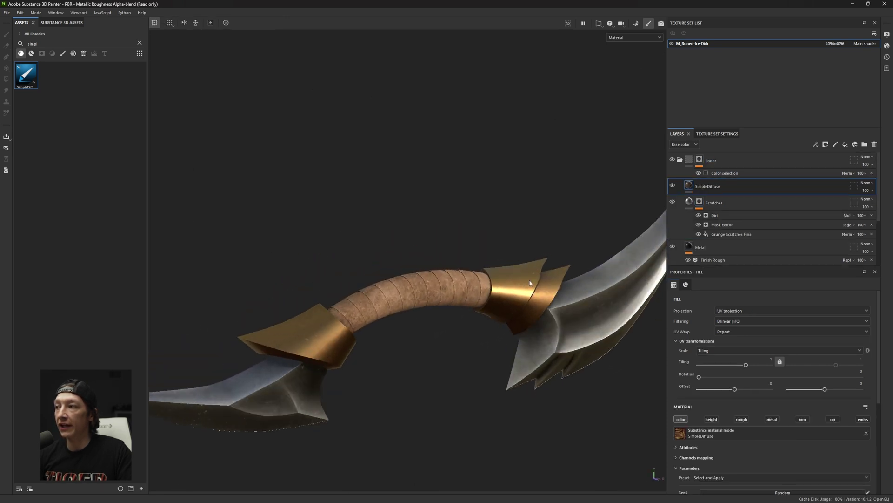
{"action": "scroll", "coordinate": [694, 342], "scroll_direction": "down", "scroll_amount": 1}
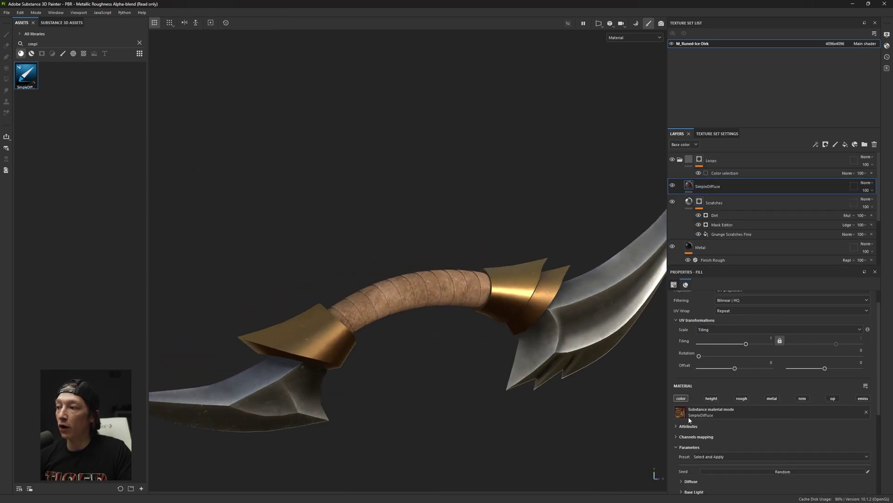
{"action": "left_click", "coordinate": [718, 456]}
{"action": "left_click", "coordinate": [704, 468]}
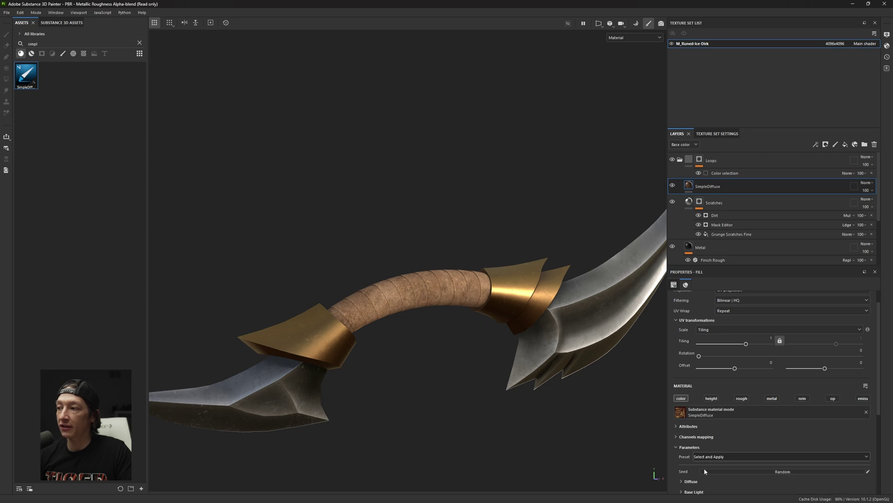
{"action": "left_click_drag", "start_coordinate": [406, 324], "coordinate": [428, 302], "text": "alt"}
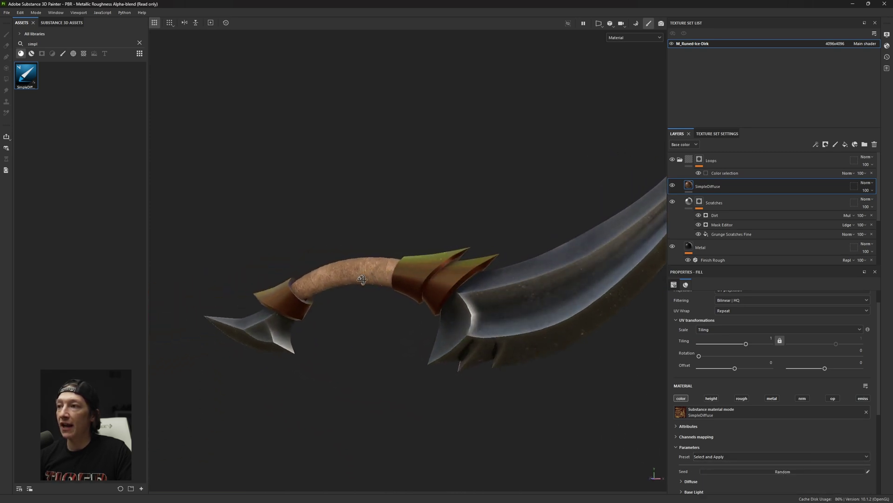
{"action": "right_click_drag", "start_coordinate": [428, 302], "coordinate": [466, 307], "text": "shift"}
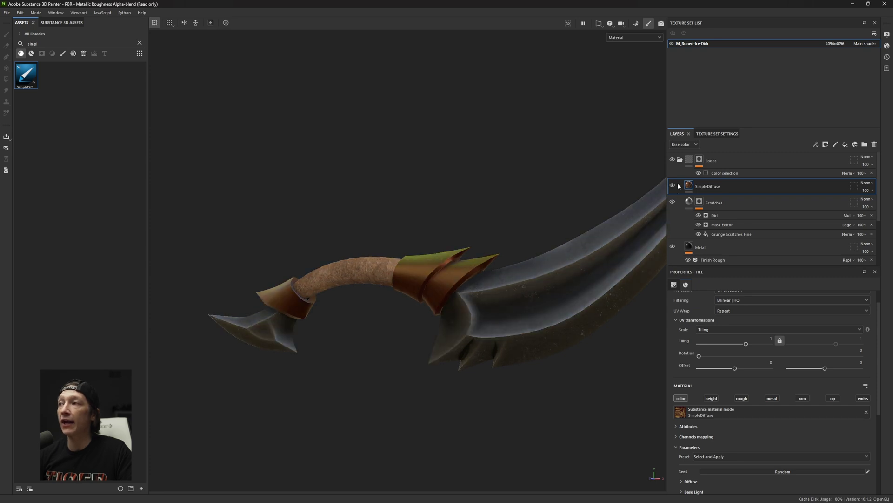
Collapse the Loops group and add a paint layer inside the Blade group, directly above the Scratches layer.
{"action": "left_click", "coordinate": [680, 159]}
{"action": "mouse_move", "coordinate": [469, 273]}
{"action": "left_mouse_down", "text": "alt"}
{"action": "mouse_move", "coordinate": [475, 315]}
{"action": "mouse_move", "coordinate": [483, 313]}
{"action": "left_mouse_up", "text": "alt"}
{"action": "left_click", "coordinate": [719, 213]}
{"action": "left_click", "coordinate": [700, 212]}
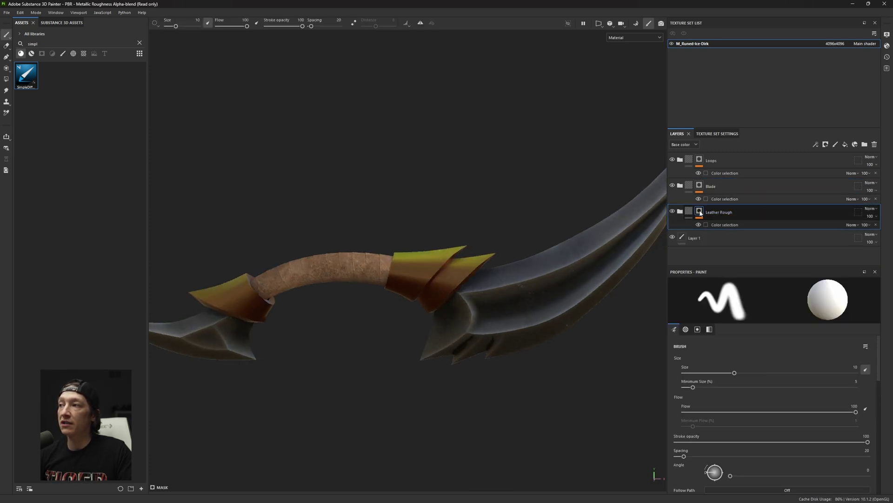
{"action": "left_click", "coordinate": [710, 187]}
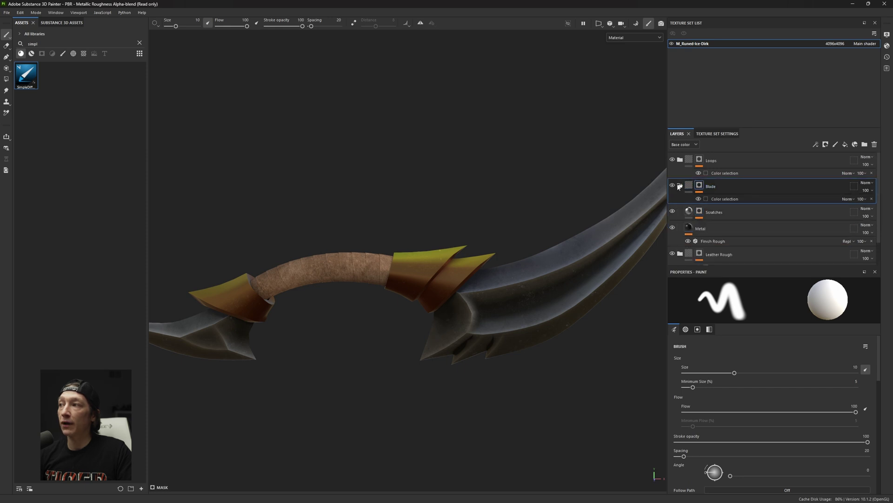
{"action": "left_click", "coordinate": [680, 185]}
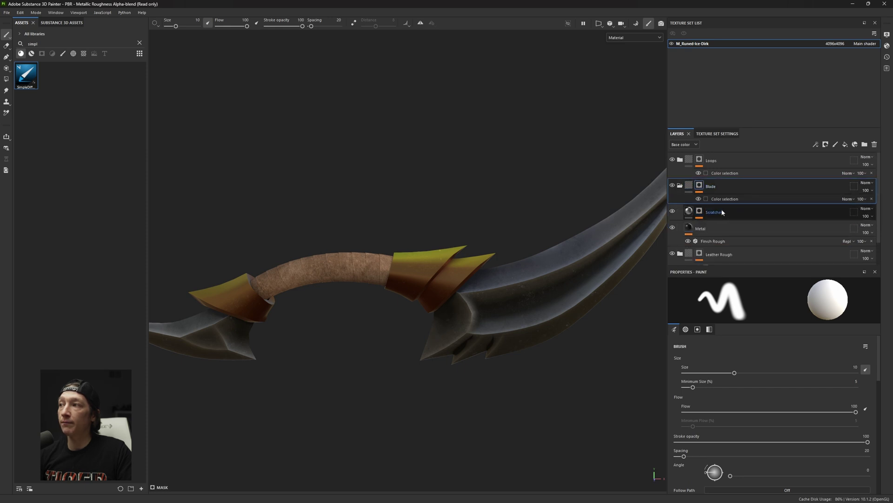
{"action": "left_click", "coordinate": [835, 144]}
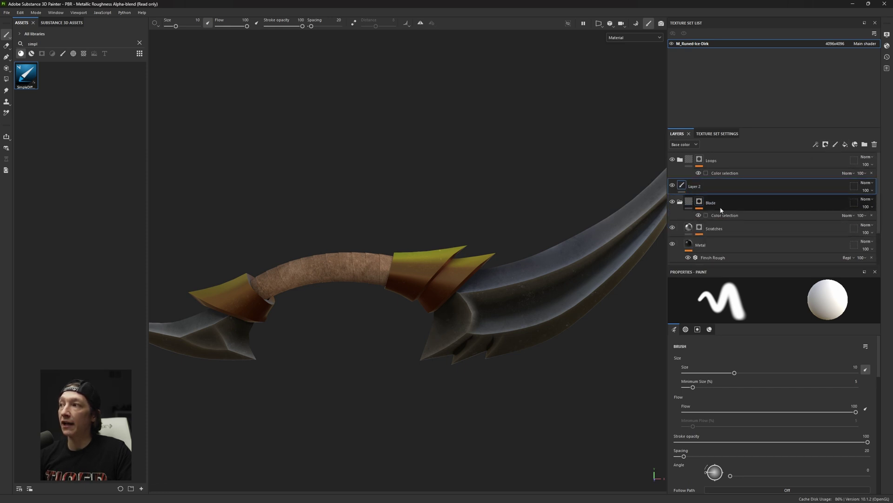
{"action": "key", "text": "Delete"}
{"action": "left_click", "coordinate": [740, 211]}
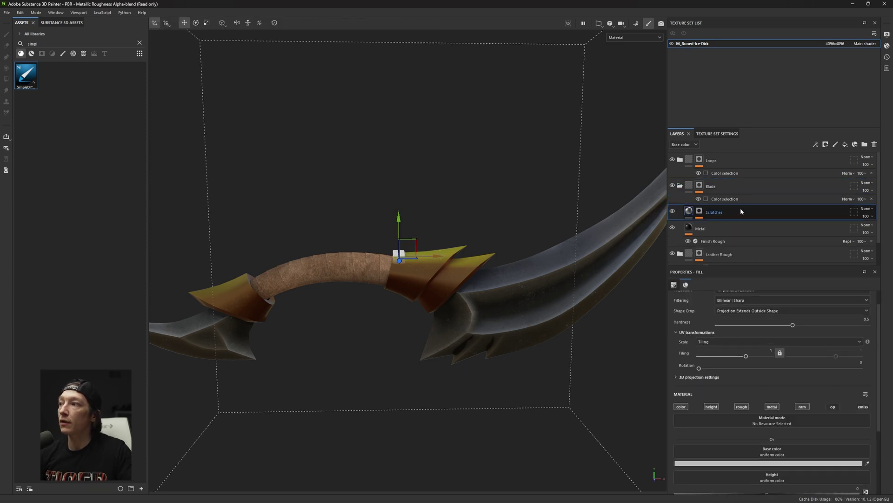
{"action": "left_click", "coordinate": [835, 144]}
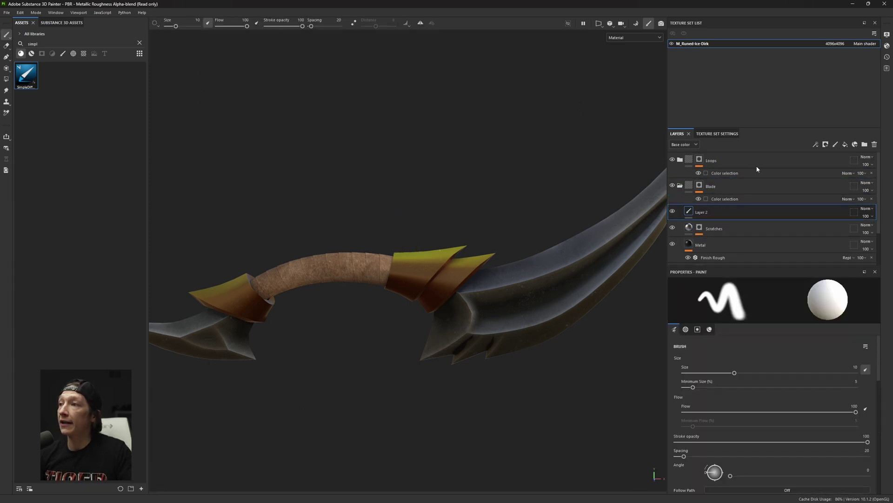
Paint a white patch over the base of the large blade and rename the new paint layer Draw.
{"action": "mouse_move", "coordinate": [481, 278]}
{"action": "left_mouse_down"}
{"action": "mouse_move", "coordinate": [534, 301]}
{"action": "mouse_move", "coordinate": [534, 290]}
{"action": "mouse_move", "coordinate": [462, 309]}
{"action": "mouse_move", "coordinate": [470, 320]}
{"action": "mouse_move", "coordinate": [417, 289]}
{"action": "mouse_move", "coordinate": [430, 282]}
{"action": "mouse_move", "coordinate": [443, 292]}
{"action": "mouse_move", "coordinate": [432, 301]}
{"action": "mouse_move", "coordinate": [439, 323]}
{"action": "left_mouse_up"}
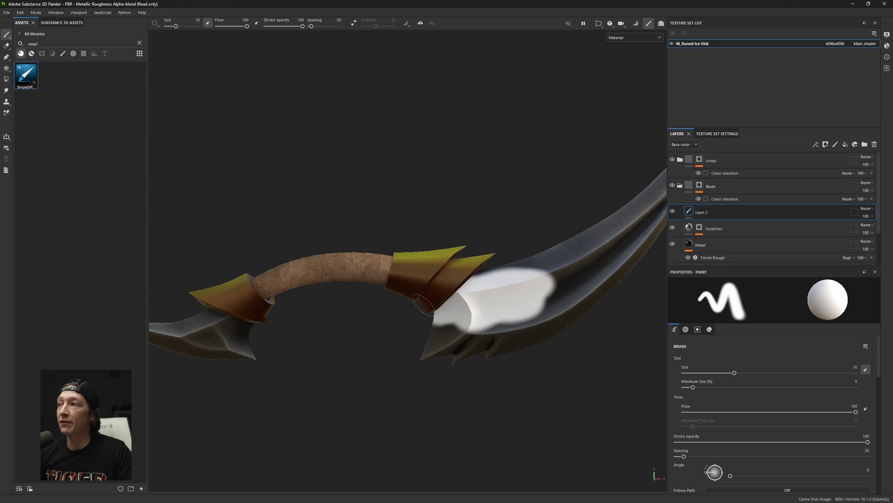
{"action": "double_click", "coordinate": [699, 212]}
{"action": "key", "text": "BackSpace"}
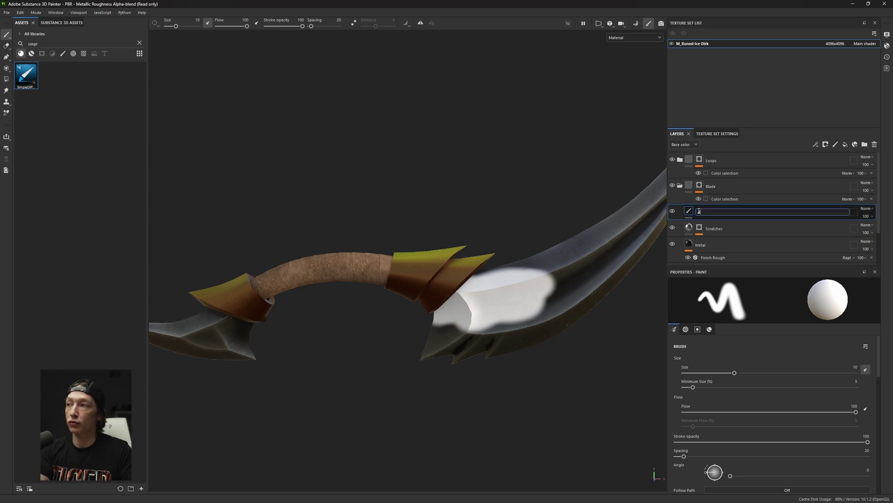
{"action": "type", "text": "Dr"}
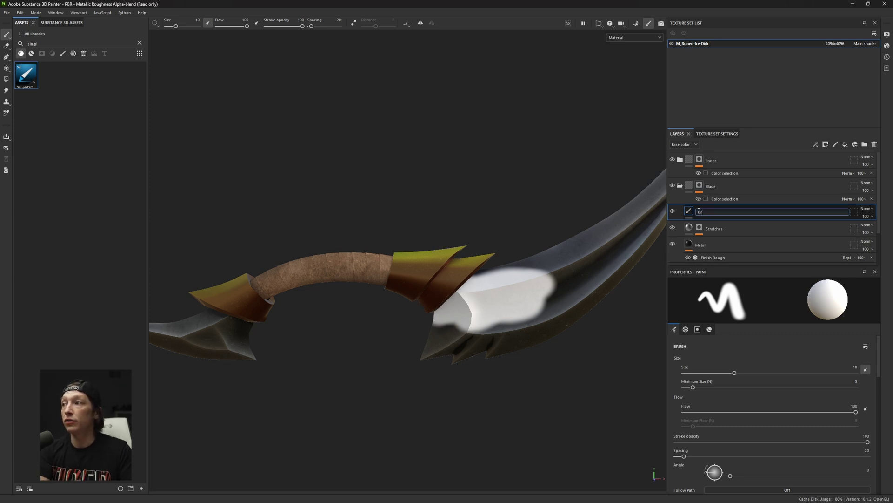
{"action": "type", "text": "aw"}
{"action": "key", "text": "Return"}
{"action": "left_click_drag", "start_coordinate": [442, 335], "coordinate": [524, 274]}
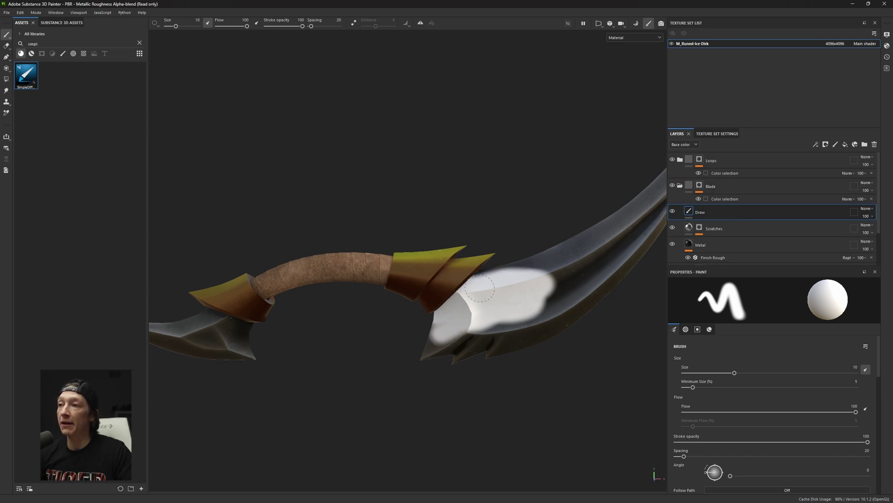
Select the Blade group's color selection and examine from several angles how it confines the white paint to the blade.
{"action": "mouse_move", "coordinate": [474, 287]}
{"action": "left_mouse_down", "text": "alt"}
{"action": "mouse_move", "coordinate": [375, 299]}
{"action": "mouse_move", "coordinate": [465, 289]}
{"action": "left_mouse_up", "text": "alt"}
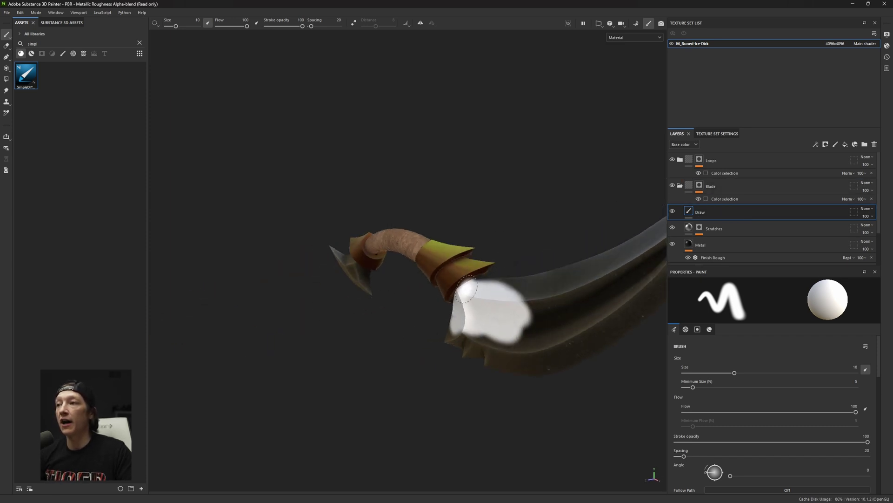
{"action": "left_click", "coordinate": [723, 200]}
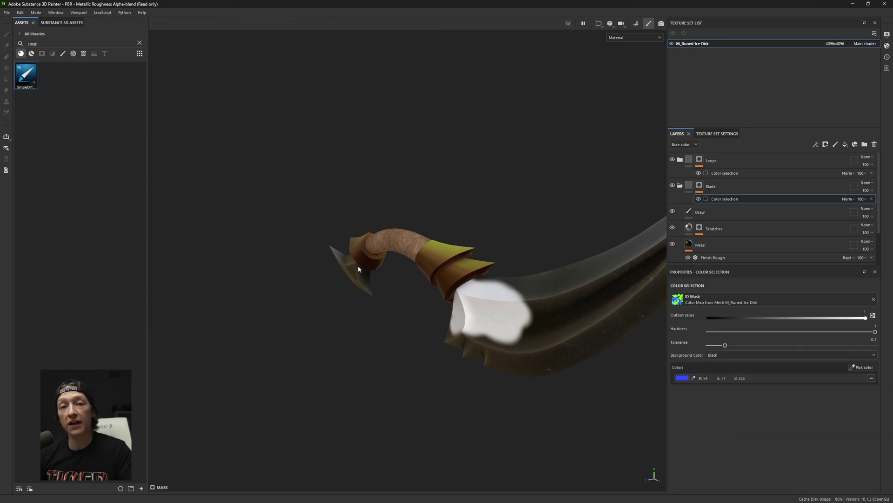
{"action": "left_click_drag", "start_coordinate": [471, 259], "coordinate": [348, 335], "text": "alt"}
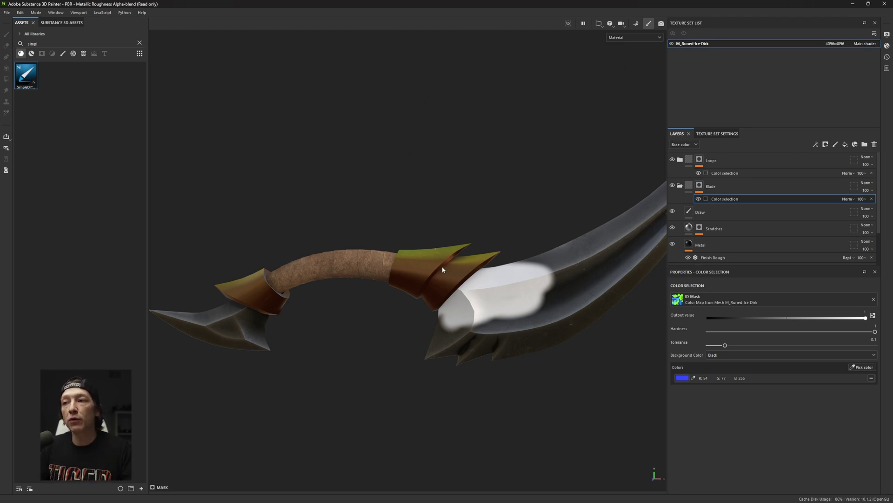
{"action": "left_click_drag", "start_coordinate": [442, 269], "coordinate": [510, 207], "text": "alt"}
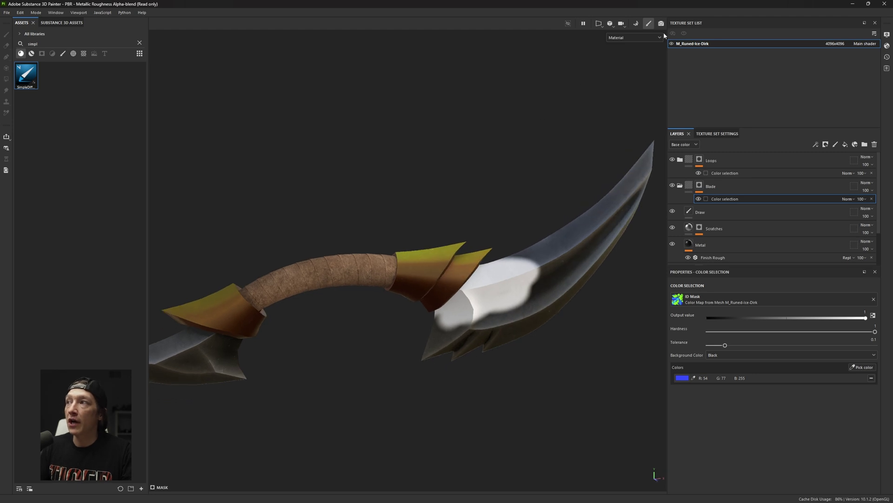
Enter mesh map baking mode and load RID_Blade_C4D_high.fbx as the high definition mesh.
{"action": "left_click", "coordinate": [636, 24]}
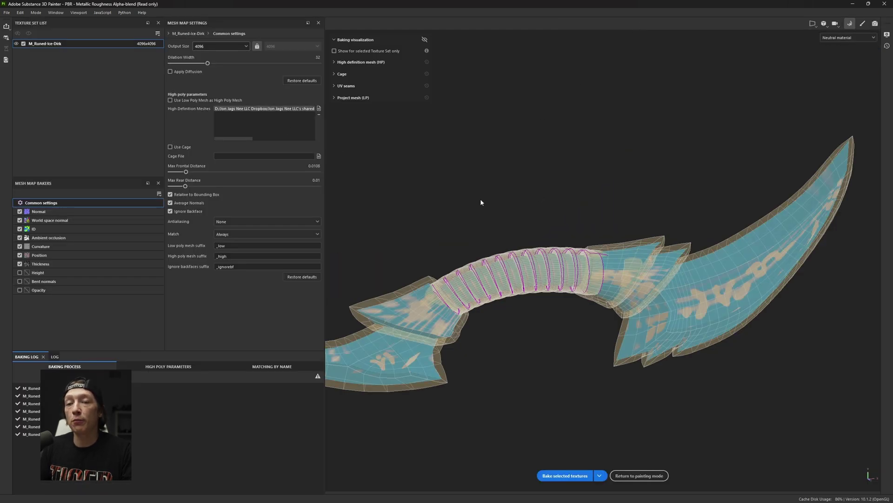
{"action": "left_click_drag", "start_coordinate": [481, 202], "coordinate": [519, 247], "text": "alt"}
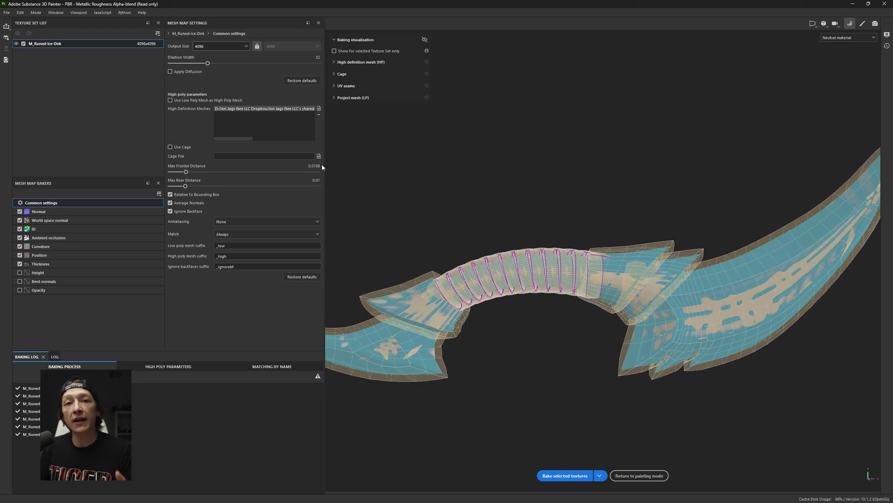
{"action": "left_click", "coordinate": [320, 108]}
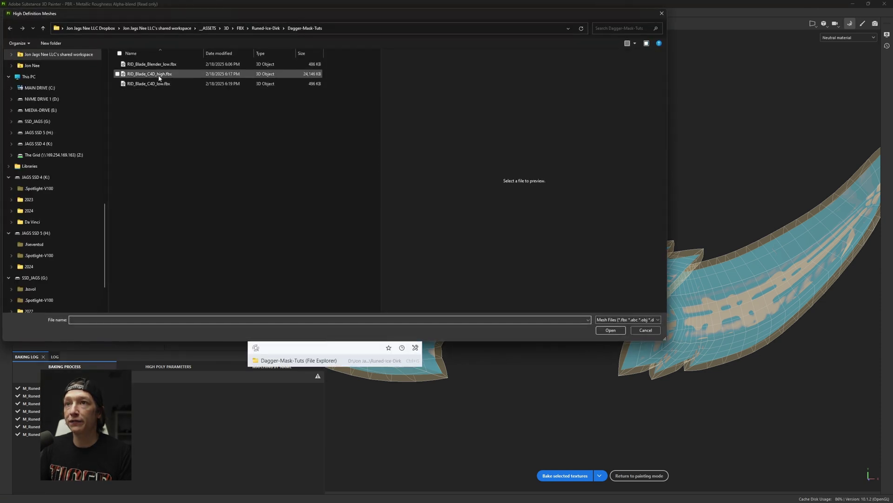
{"action": "left_click", "coordinate": [154, 74]}
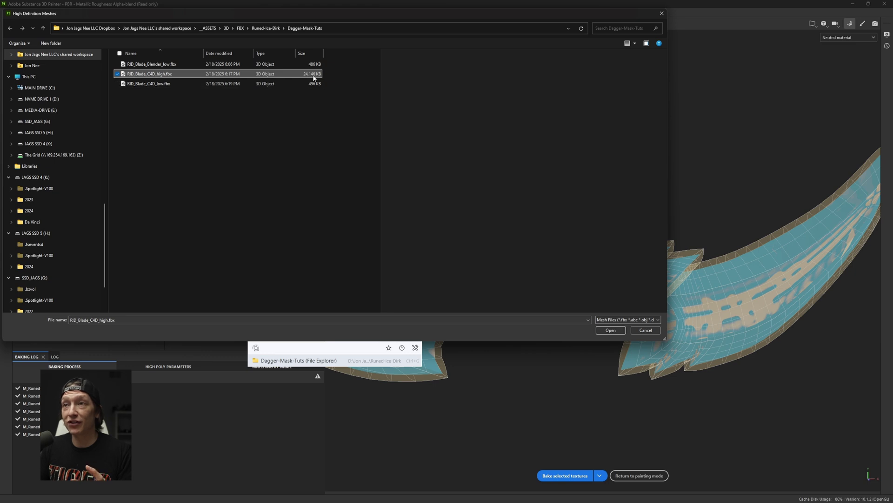
{"action": "double_click", "coordinate": [161, 75]}
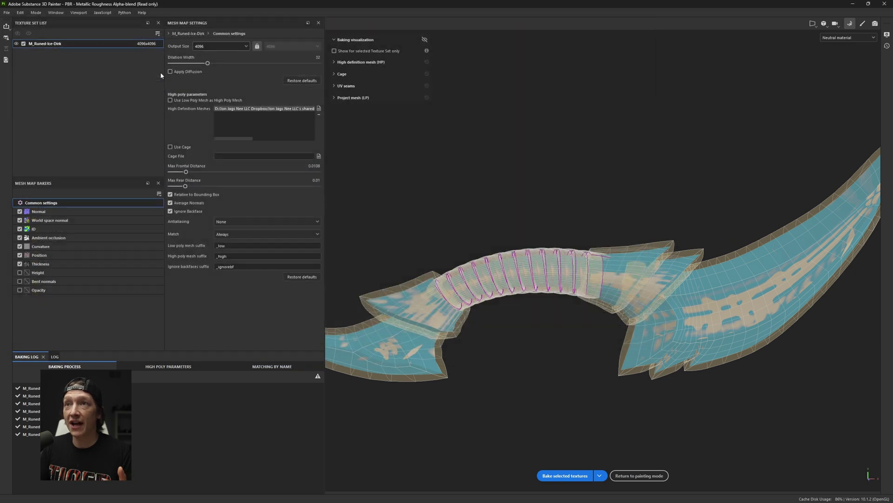
Set the bake's max frontal distance to 0.0007 and the ID map's color source to Vertex Color.
{"action": "left_click_drag", "start_coordinate": [544, 273], "coordinate": [418, 241], "text": "alt"}
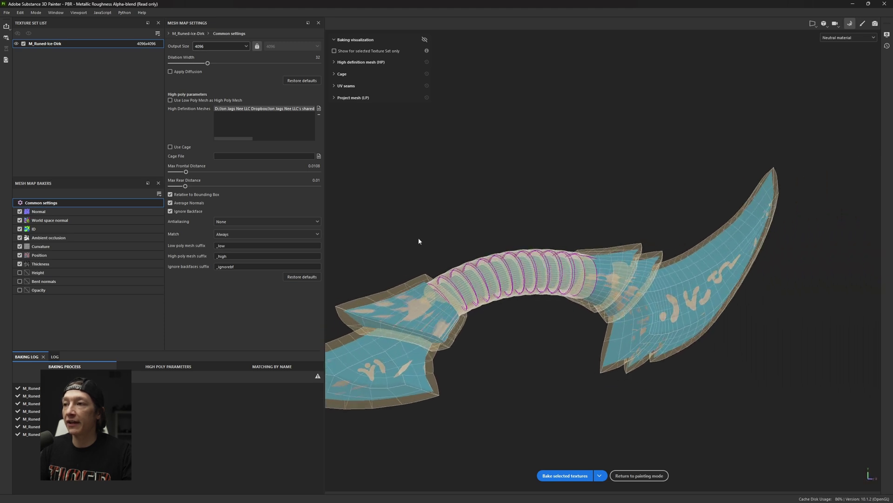
{"action": "left_click_drag", "start_coordinate": [185, 172], "coordinate": [176, 177]}
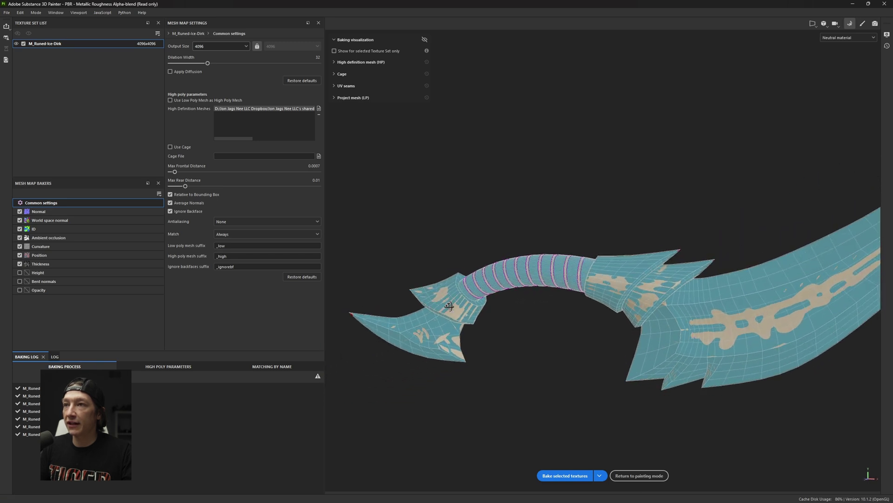
{"action": "left_click", "coordinate": [90, 230]}
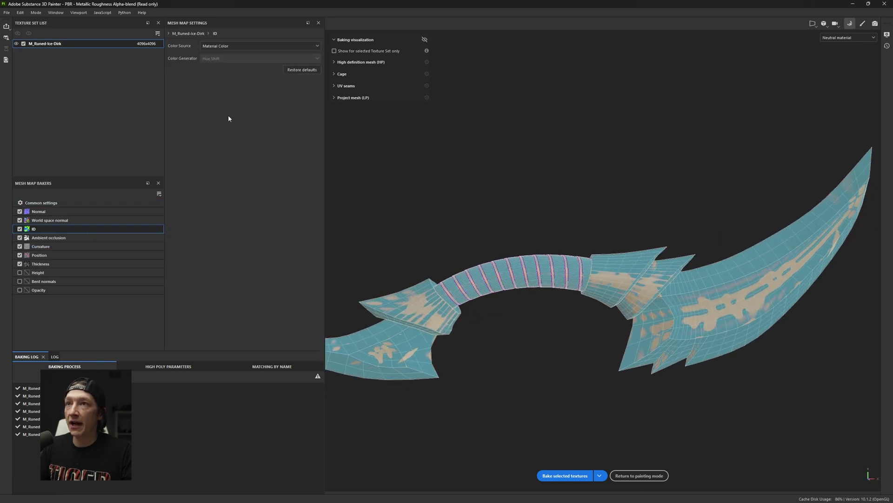
{"action": "left_click", "coordinate": [216, 46]}
{"action": "left_click", "coordinate": [213, 60]}
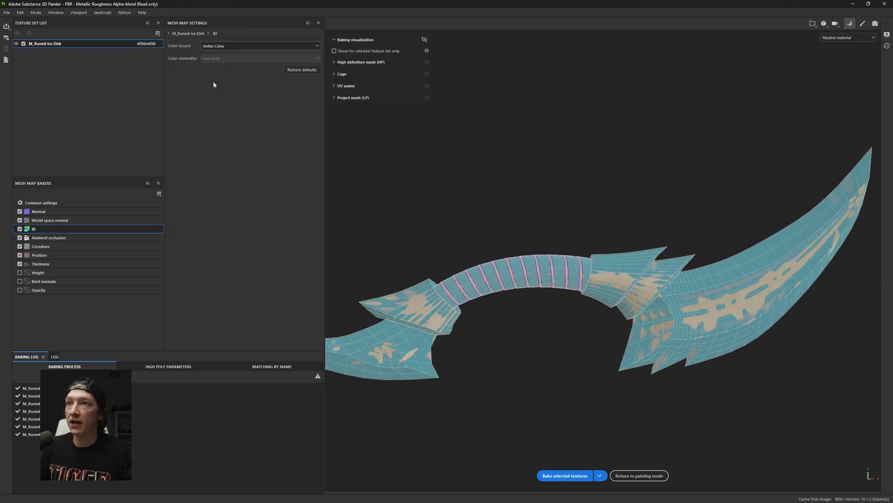
Bake the selected mesh maps with the common settings, return to painting mode and check the baked dirk.
{"action": "left_click", "coordinate": [53, 203]}
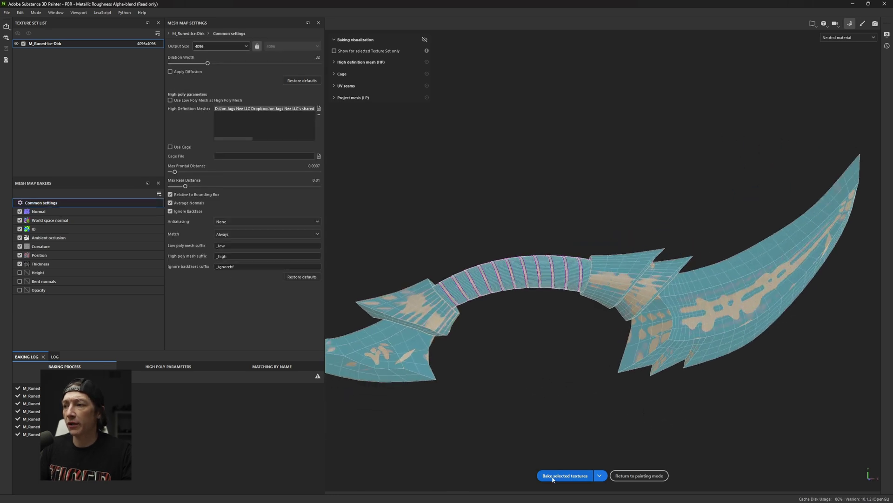
{"action": "left_click", "coordinate": [550, 475]}
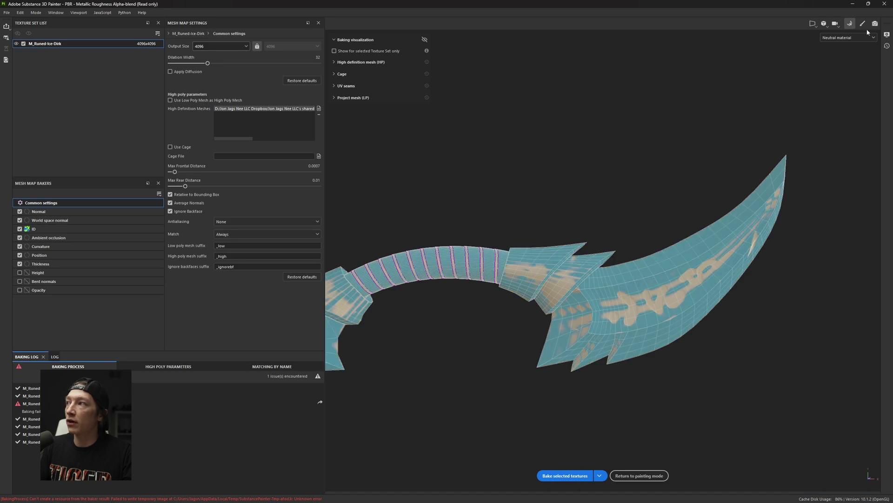
{"action": "left_click_drag", "start_coordinate": [611, 289], "coordinate": [571, 294], "text": "alt"}
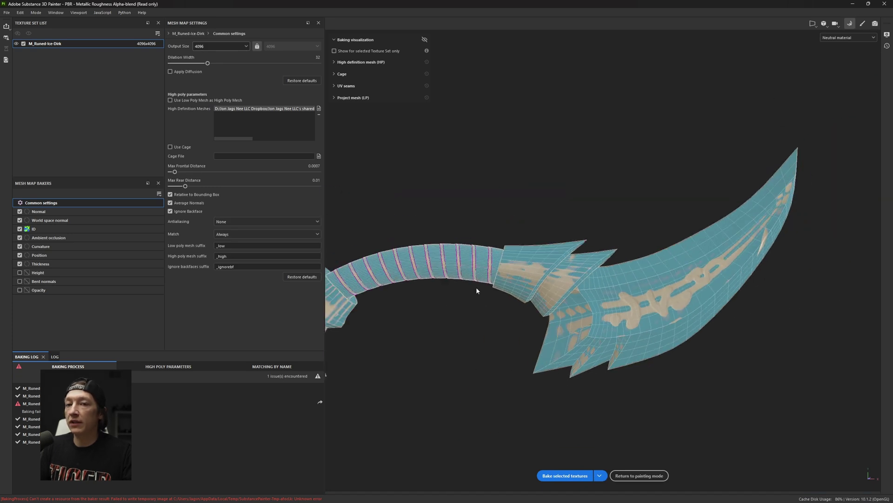
{"action": "left_click", "coordinate": [864, 23]}
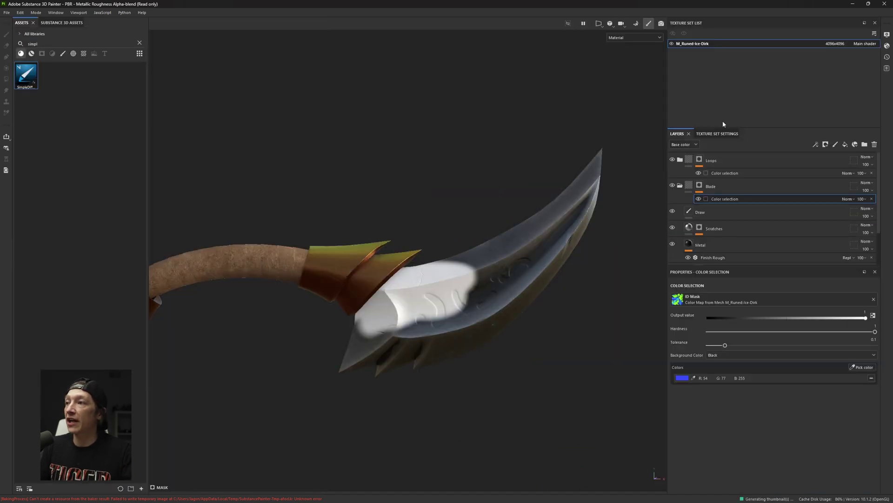
{"action": "left_click_drag", "start_coordinate": [518, 227], "coordinate": [405, 283], "text": "alt"}
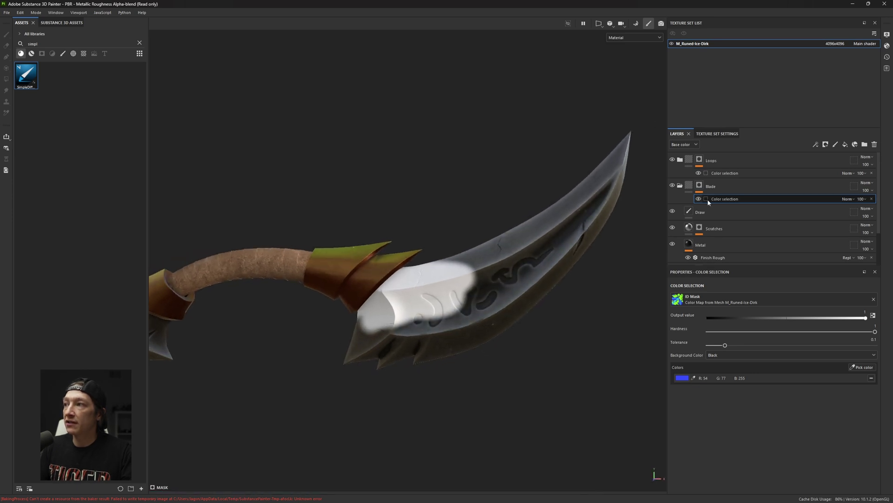
Pick the large blade's blue from the ID map for the Blade group's color selection and inspect the masked dirk from several angles.
{"action": "left_click", "coordinate": [862, 367]}
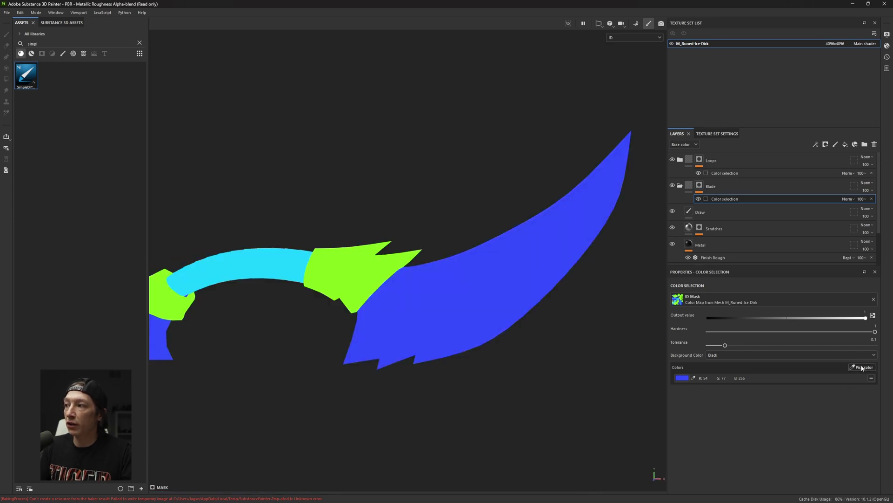
{"action": "left_click", "coordinate": [444, 280]}
{"action": "left_click_drag", "start_coordinate": [372, 290], "coordinate": [478, 303], "text": "alt"}
{"action": "scroll", "coordinate": [478, 303], "scroll_direction": "up", "scroll_amount": 6}
{"action": "left_click_drag", "start_coordinate": [506, 257], "coordinate": [325, 309], "text": "alt"}
{"action": "right_click_drag", "start_coordinate": [324, 309], "coordinate": [369, 293], "text": "shift"}
{"action": "scroll", "coordinate": [369, 293], "scroll_direction": "down", "scroll_amount": 8}
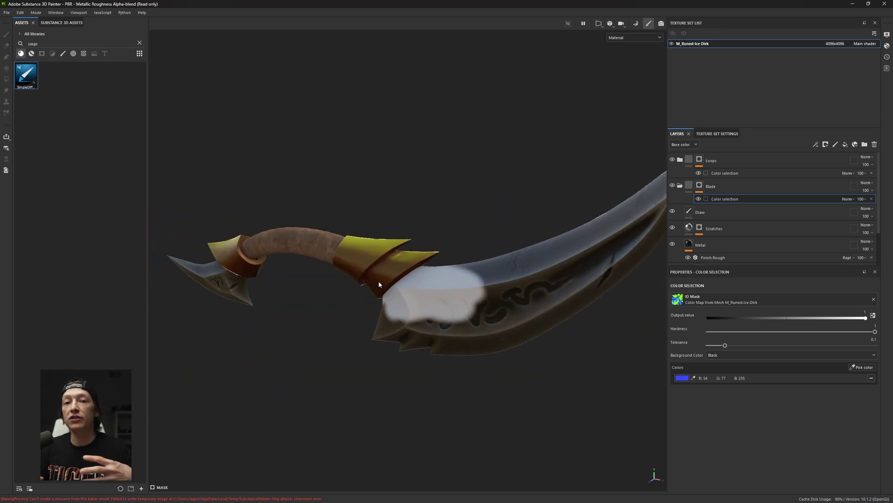
{"action": "left_click_drag", "start_coordinate": [378, 284], "coordinate": [364, 304], "text": "alt"}
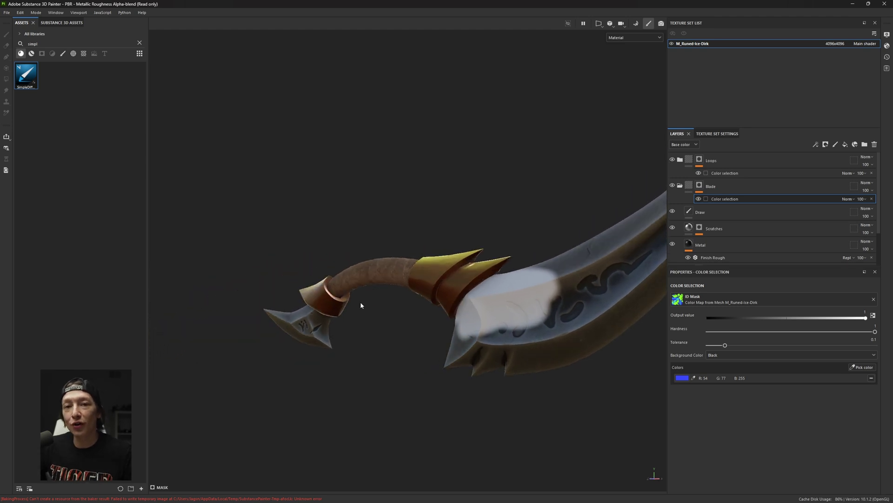